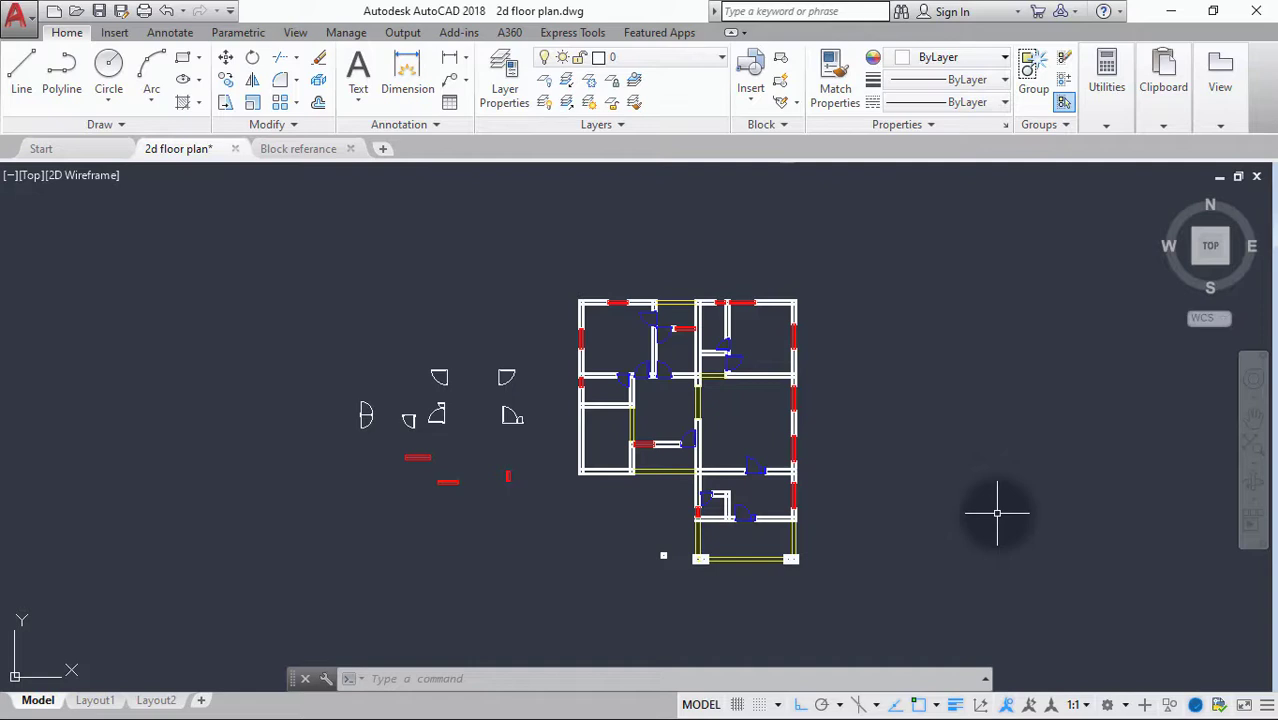
# Examine the overlapping wall lines at the corners and junctions of the floor plan.
pyautogui.scroll(7, 850, 491)
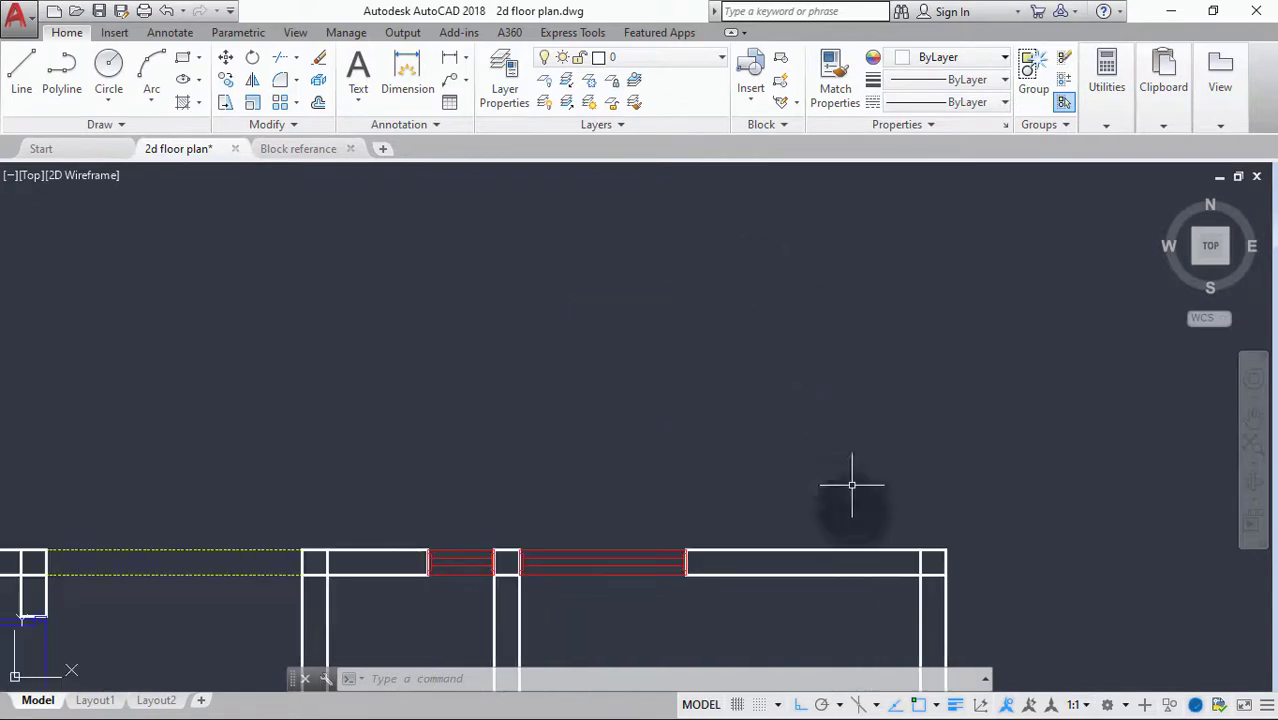
pyautogui.scroll(-2, 870, 479)
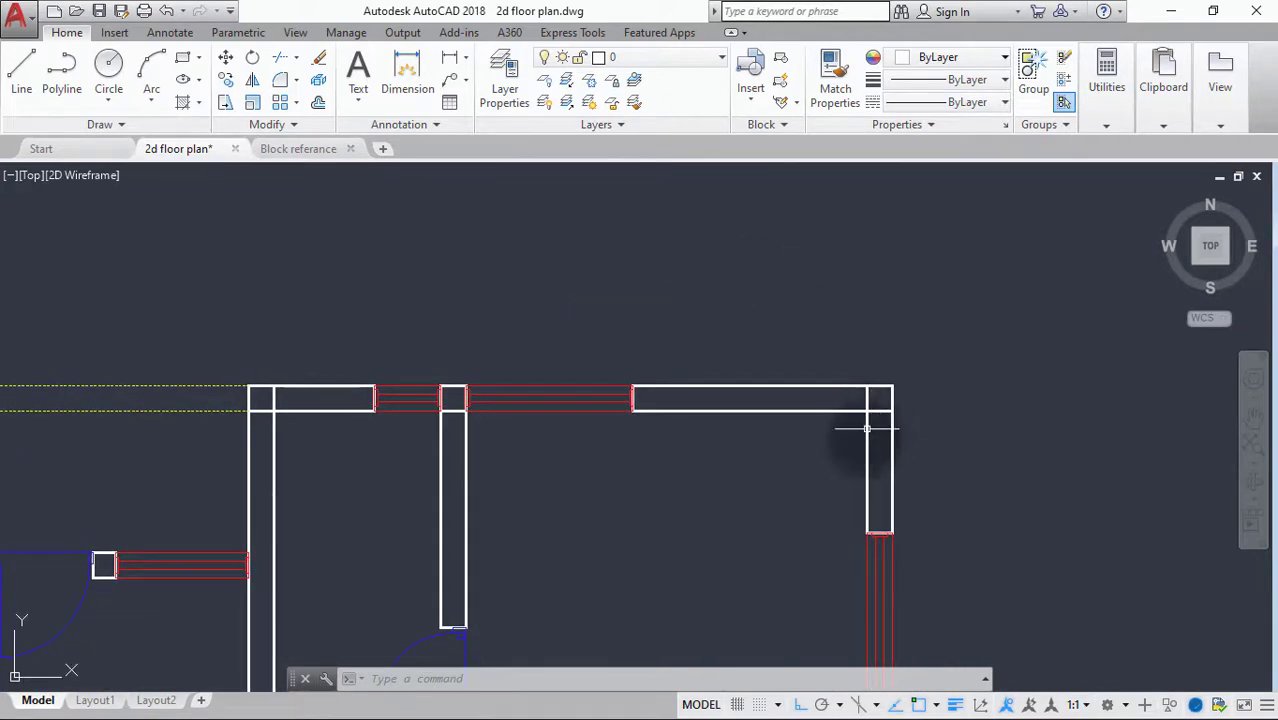
pyautogui.scroll(-3, 858, 440)
pyautogui.scroll(2, 858, 440)
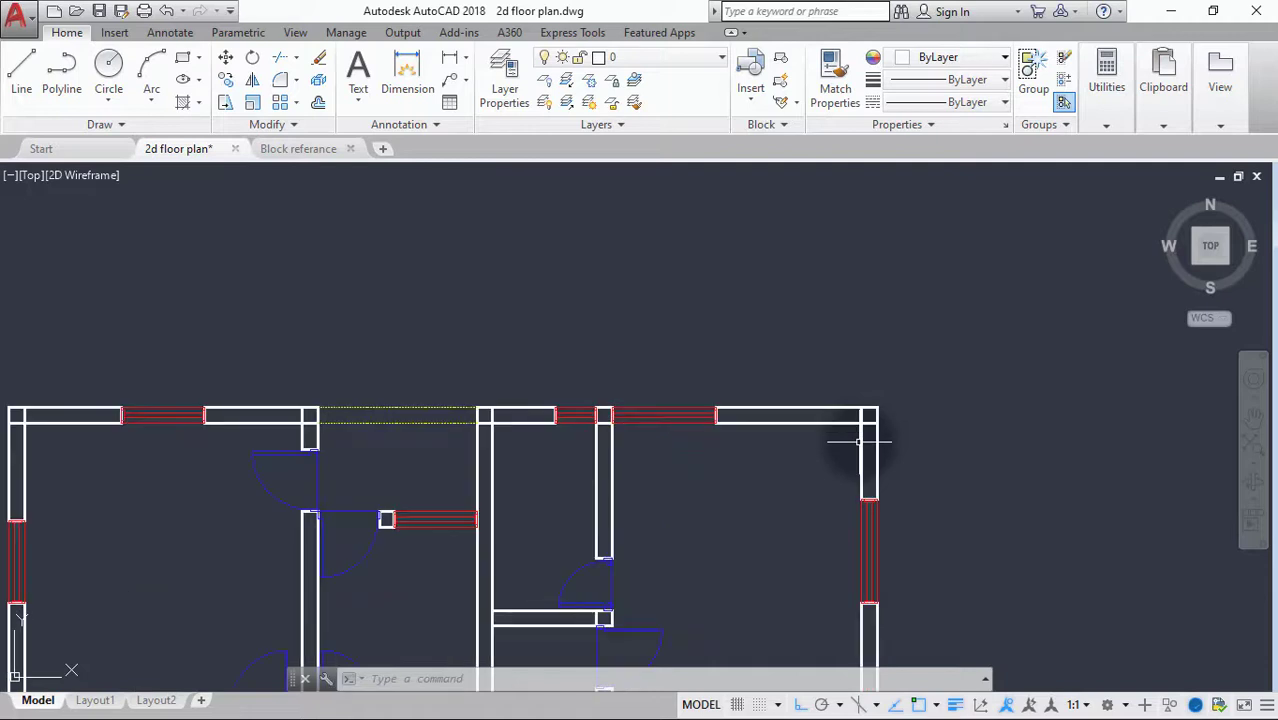
pyautogui.scroll(-2, 858, 440)
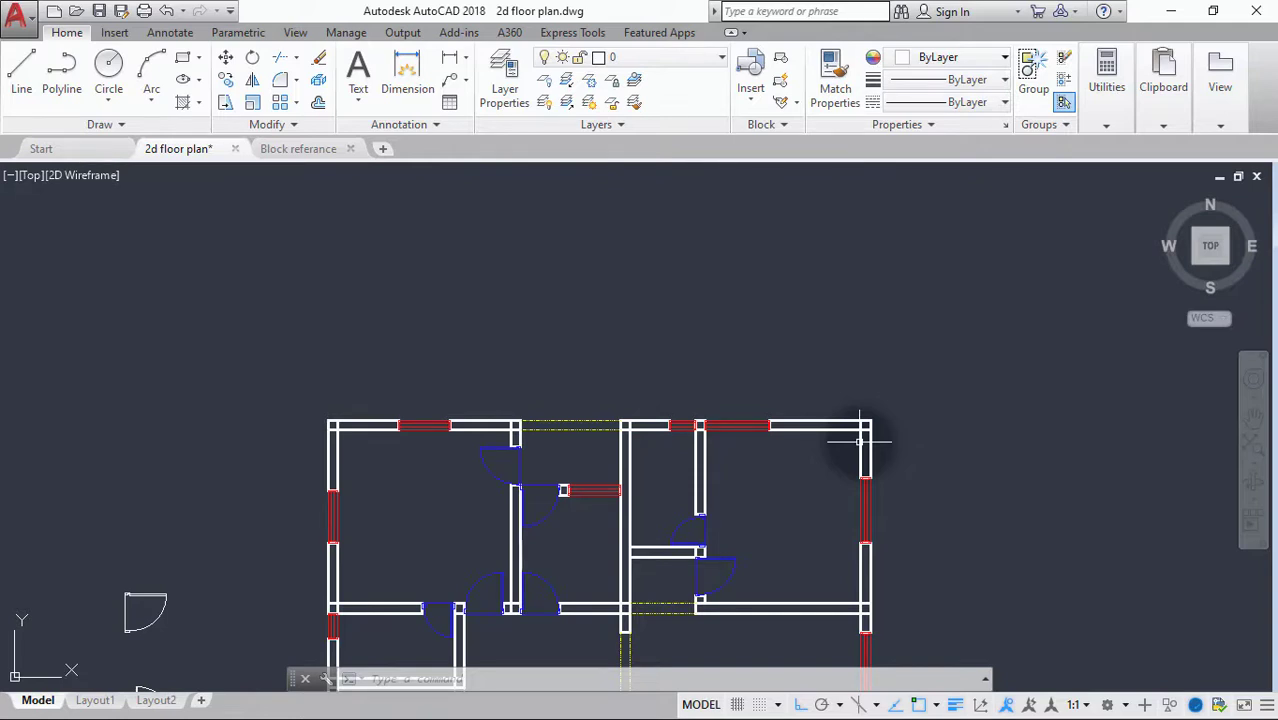
pyautogui.moveTo(845, 414); pyautogui.dragTo(870, 294, button='middle')
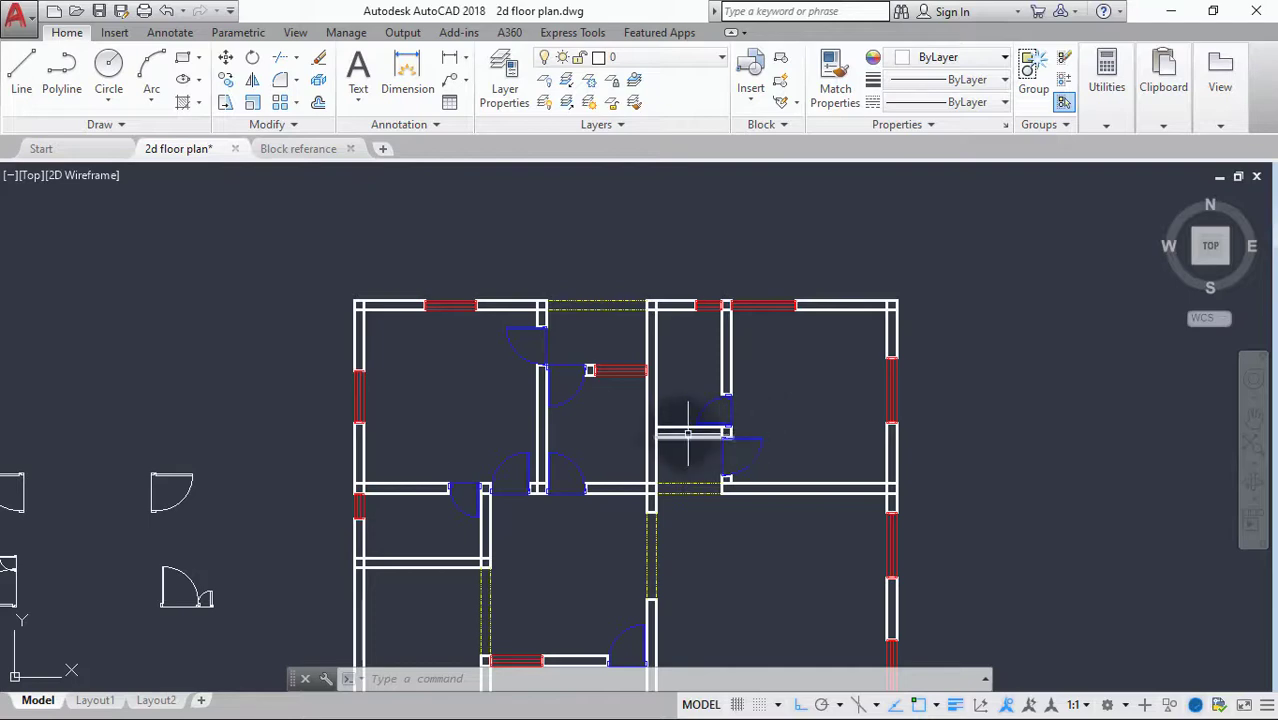
pyautogui.scroll(5, 688, 432)
pyautogui.scroll(-8, 642, 428)
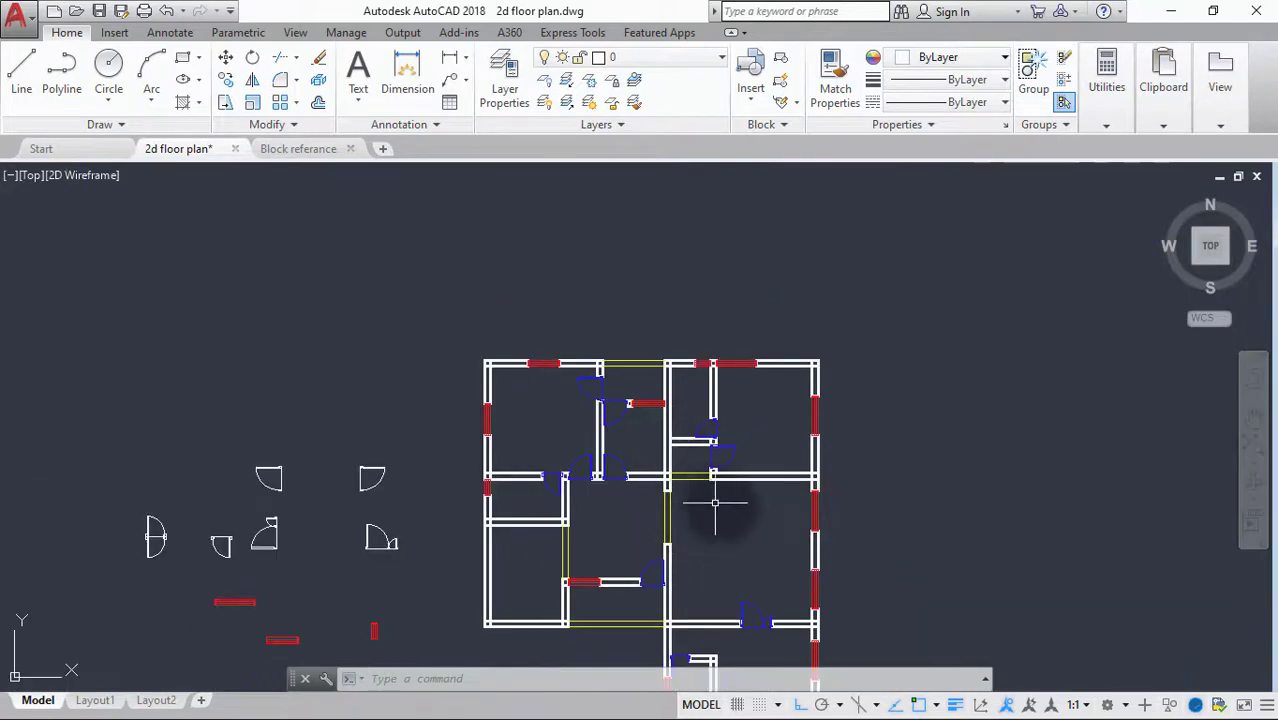
pyautogui.scroll(2, 454, 660)
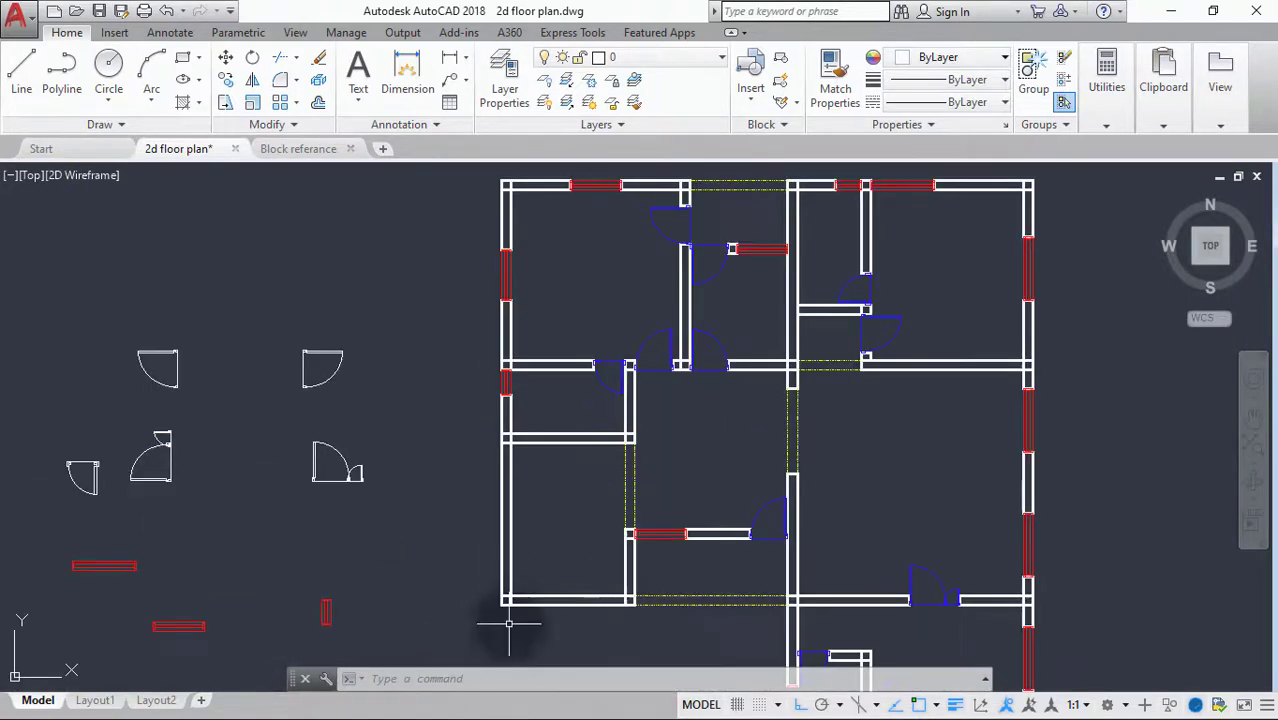
pyautogui.scroll(2, 509, 624)
pyautogui.moveTo(524, 530); pyautogui.dragTo(512, 457, button='middle')
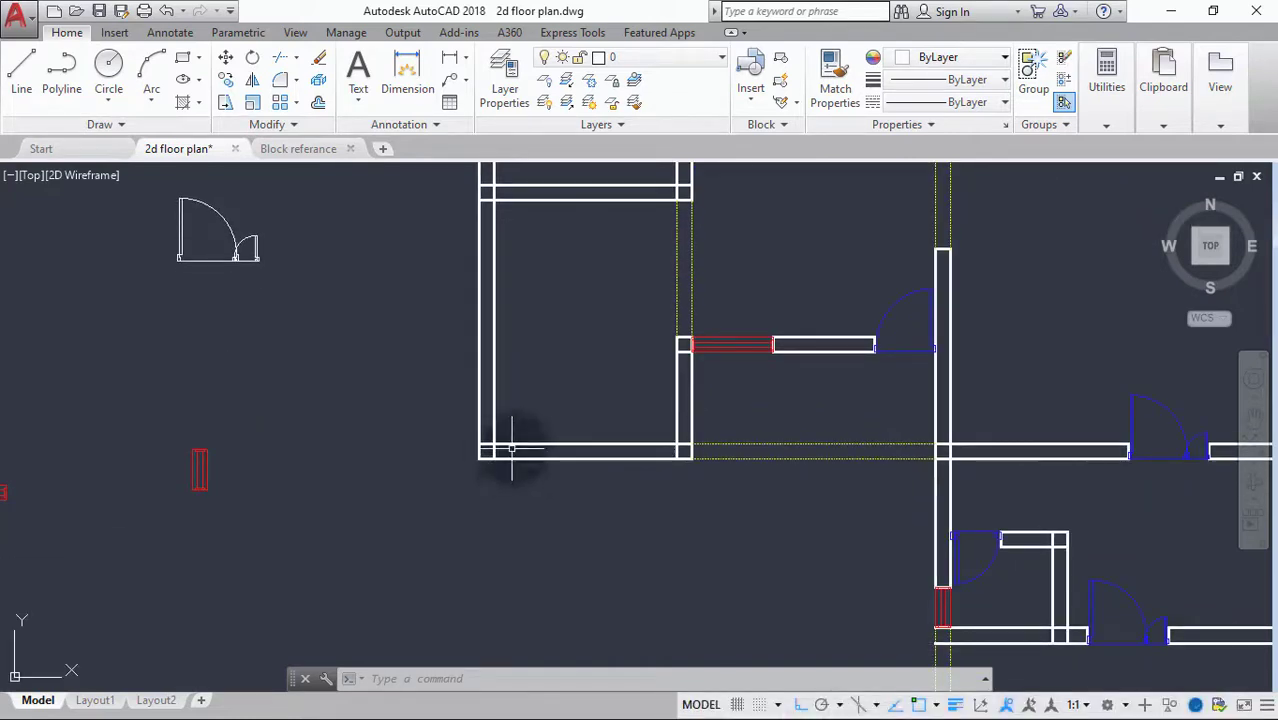
pyautogui.moveTo(570, 441)
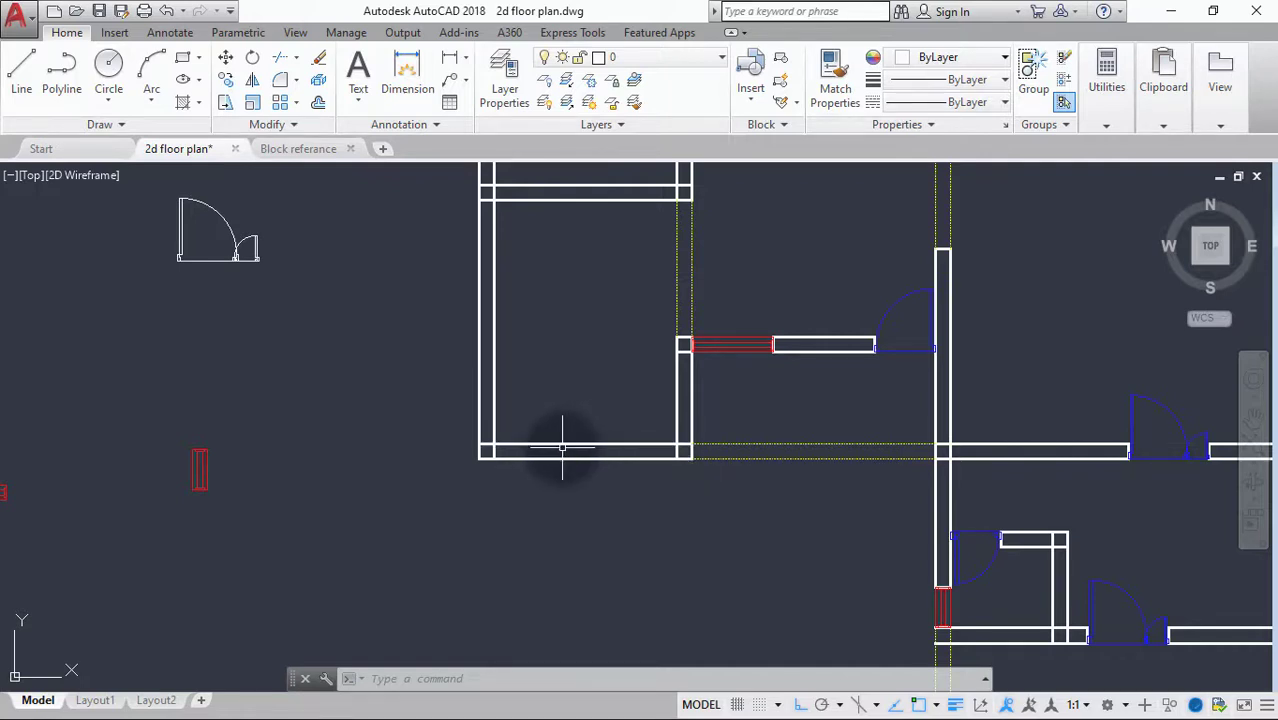
pyautogui.moveTo(559, 417); pyautogui.dragTo(398, 591, button='middle')
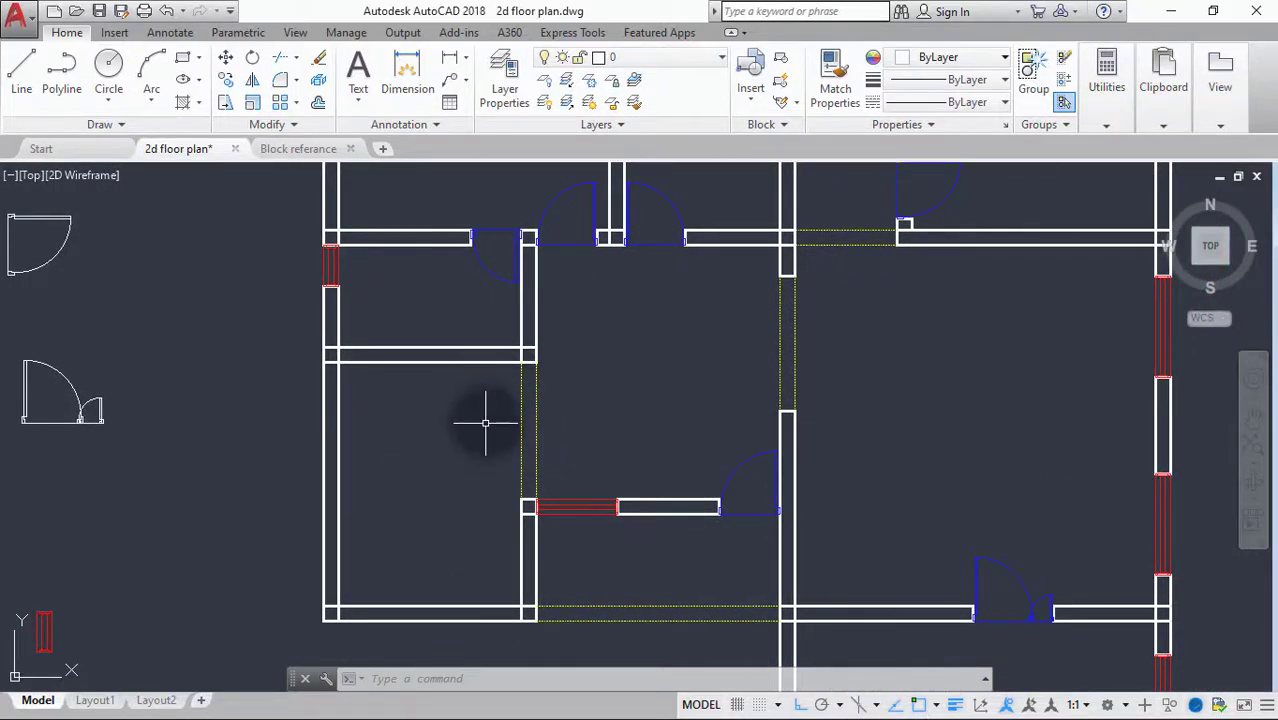
pyautogui.moveTo(488, 370); pyautogui.dragTo(348, 702, button='middle')
# Trim the overlapping wall lines at the plan's upper-left exterior corner.
pyautogui.write('r')
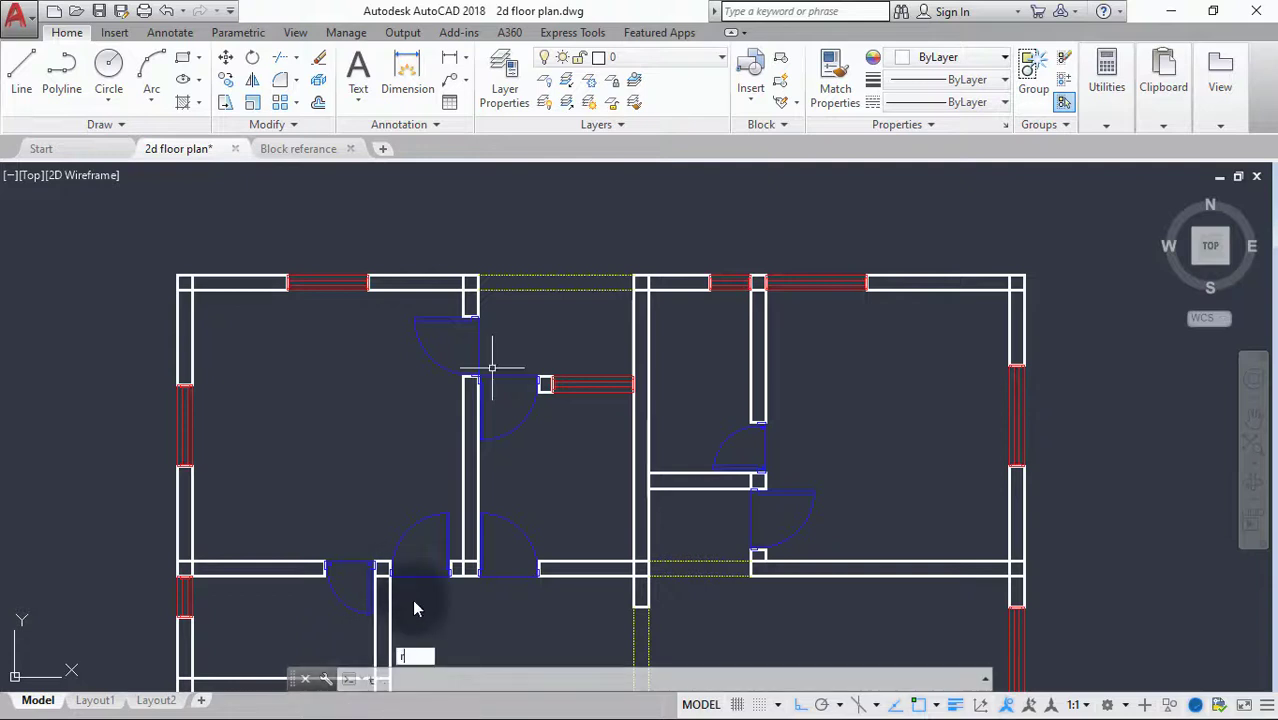
pyautogui.write('r')
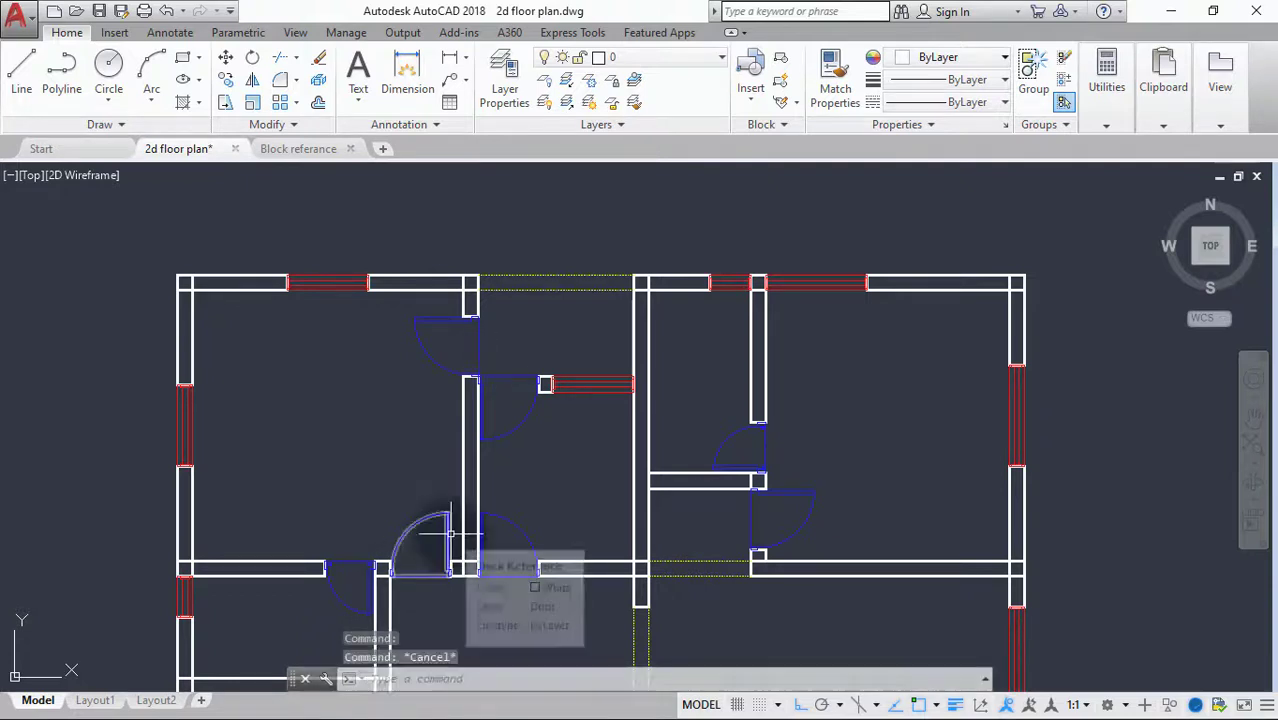
pyautogui.press('Return')
pyautogui.press('Return')
pyautogui.scroll(4, 160, 283)
pyautogui.click(411, 272)
pyautogui.click(374, 289)
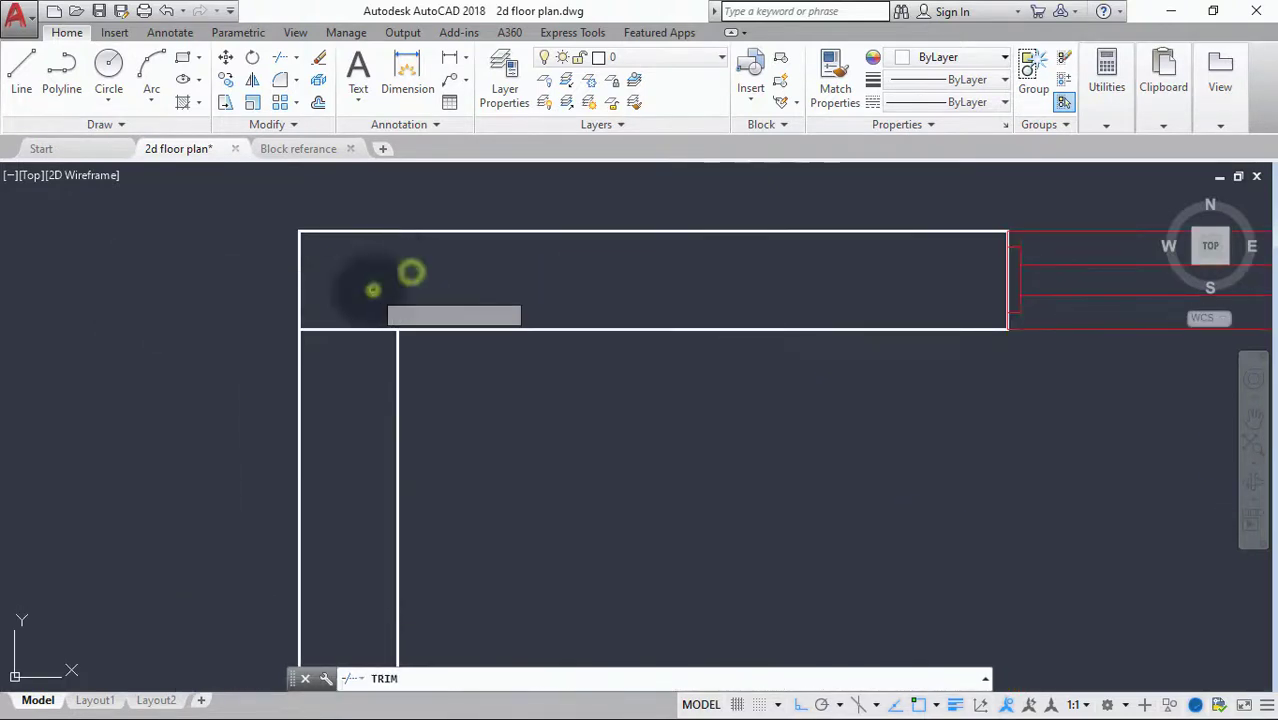
pyautogui.click(352, 311)
pyautogui.click(347, 301)
pyautogui.click(318, 353)
# Trim the overlapping wall lines at the upper-right corner of the upper-left room, beside the dashed opening.
pyautogui.scroll(-5, 321, 350)
pyautogui.scroll(5, 519, 349)
pyautogui.click(345, 311)
pyautogui.click(311, 383)
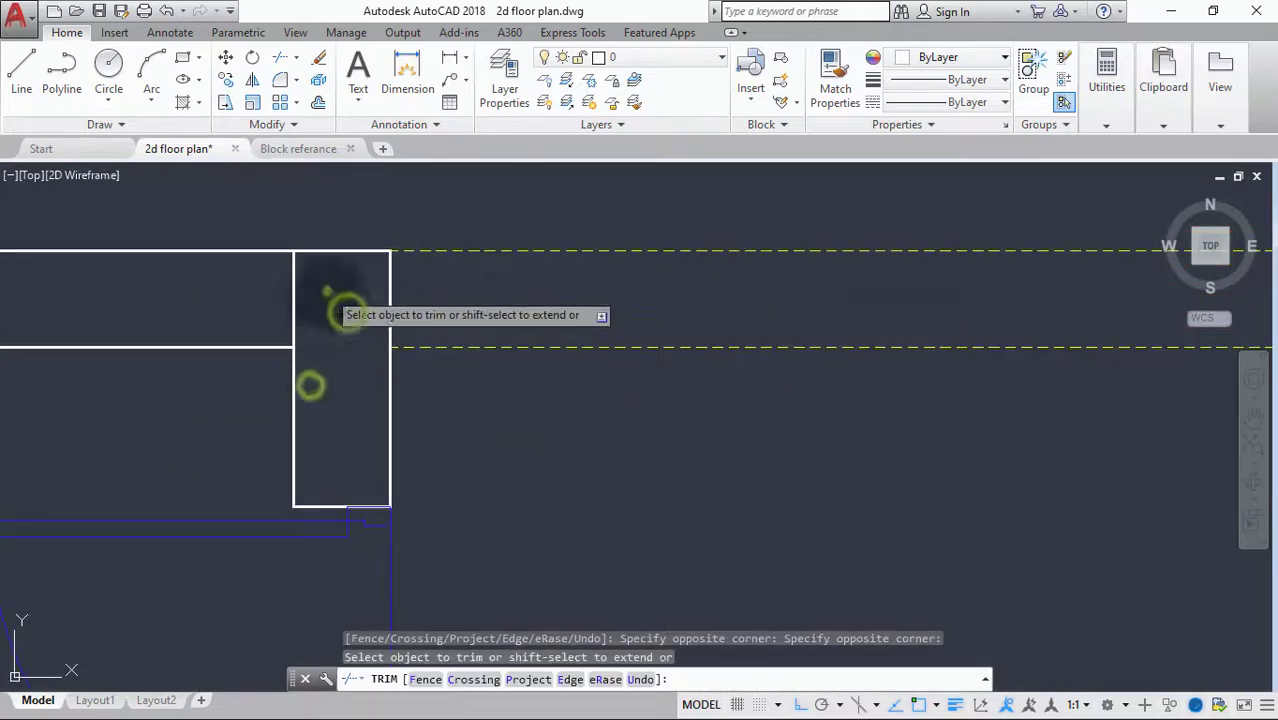
pyautogui.click(328, 288)
pyautogui.click(251, 325)
# Trim the overlapping wall lines at the upper-left corner of the right-hand block, beside the dashed opening.
pyautogui.scroll(-4, 250, 325)
pyautogui.scroll(4, 450, 319)
pyautogui.click(437, 321)
pyautogui.click(334, 359)
pyautogui.click(348, 338)
pyautogui.click(303, 428)
# Trim the overlapping wall lines at the plan's upper-right exterior corner.
pyautogui.scroll(-5, 304, 428)
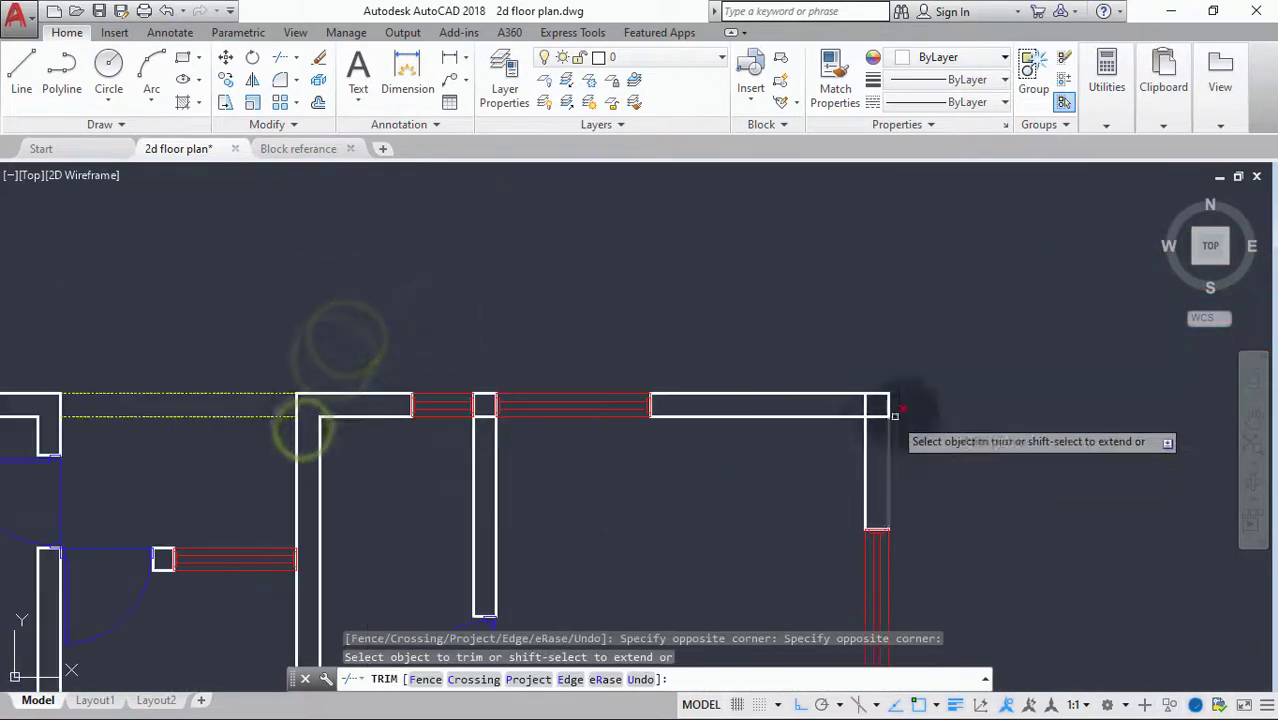
pyautogui.scroll(5, 902, 415)
pyautogui.click(800, 391)
pyautogui.click(750, 465)
pyautogui.click(774, 370)
# Trim the wall lines crossing where the upper-right room's bottom wall meets the right exterior wall.
pyautogui.scroll(-5, 449, 430)
pyautogui.scroll(6, 480, 550)
pyautogui.click(602, 197)
pyautogui.click(587, 352)
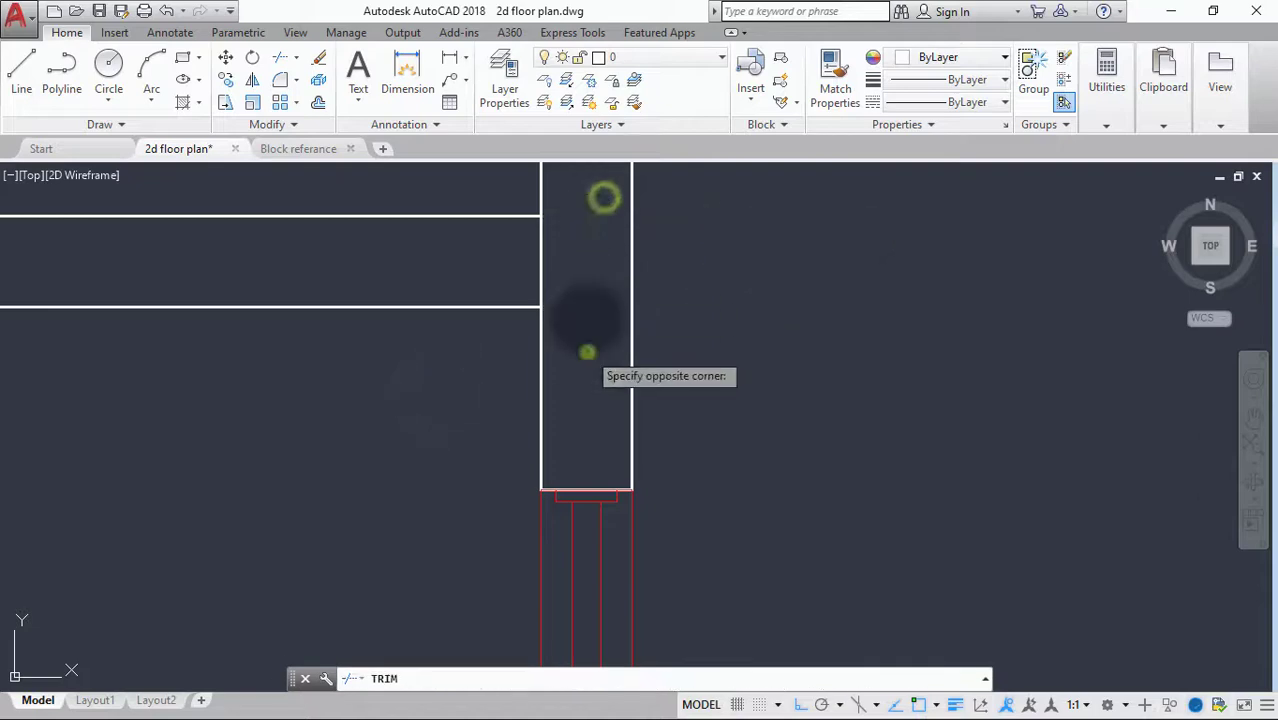
pyautogui.click(585, 252)
pyautogui.click(547, 262)
pyautogui.click(570, 265)
pyautogui.click(491, 280)
# Trim the overlapping lines at the short wall stub below the upper-right room's door.
pyautogui.scroll(-5, 502, 285)
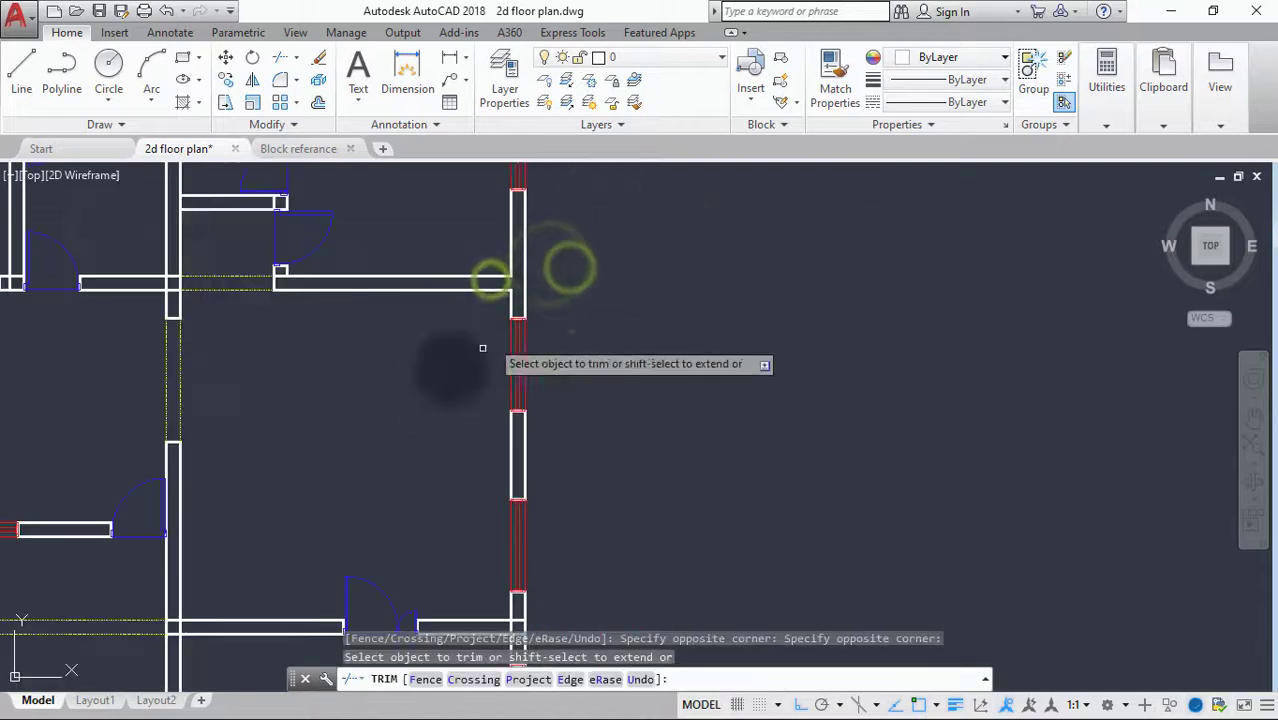
pyautogui.scroll(4, 245, 275)
pyautogui.click(408, 262)
pyautogui.click(388, 305)
# Trim the wall lines at the junction of the central vertical wall and the horizontal wall beside the dashed openings.
pyautogui.scroll(-3, 388, 305)
pyautogui.scroll(-2, 389, 305)
pyautogui.moveTo(389, 305); pyautogui.dragTo(530, 356, button='middle')
pyautogui.scroll(4, 452, 366)
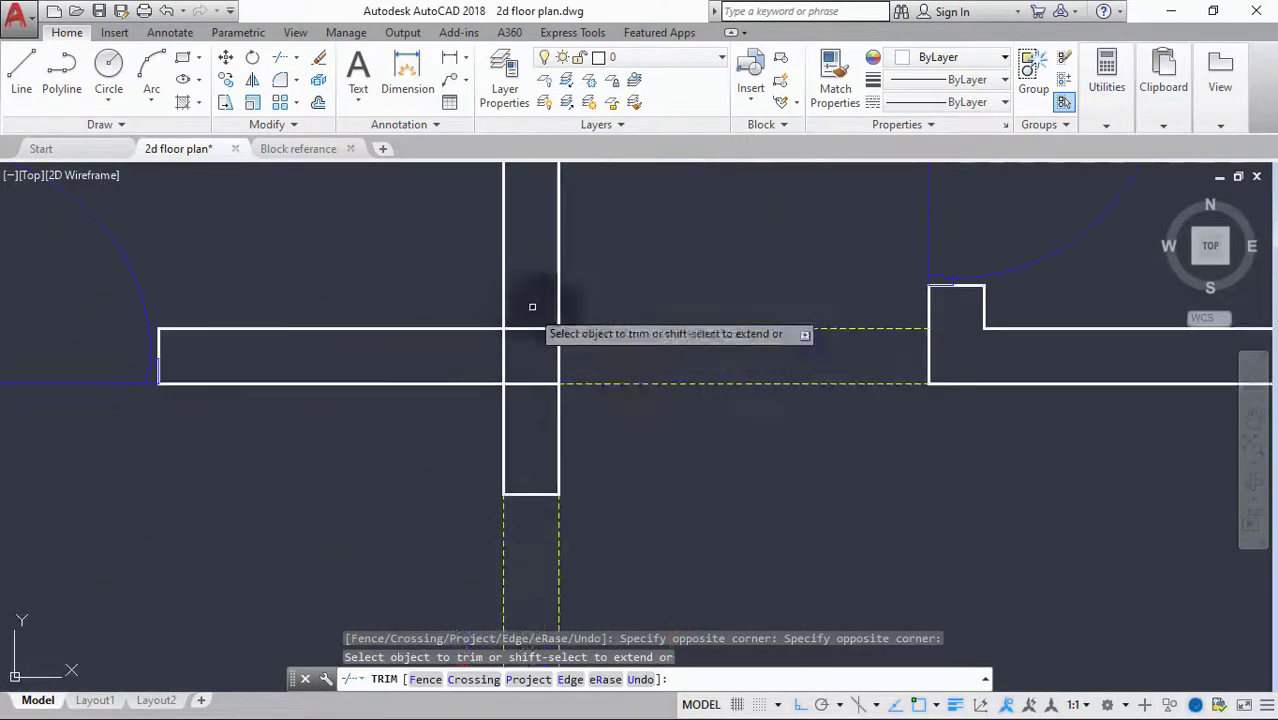
pyautogui.click(545, 305)
pyautogui.click(513, 414)
pyautogui.click(512, 354)
pyautogui.click(452, 364)
# Trim the wall lines crossing where the large room's bottom wall meets the right exterior wall.
pyautogui.scroll(-4, 452, 364)
pyautogui.scroll(4, 657, 577)
pyautogui.moveTo(653, 576); pyautogui.dragTo(624, 400, button='middle')
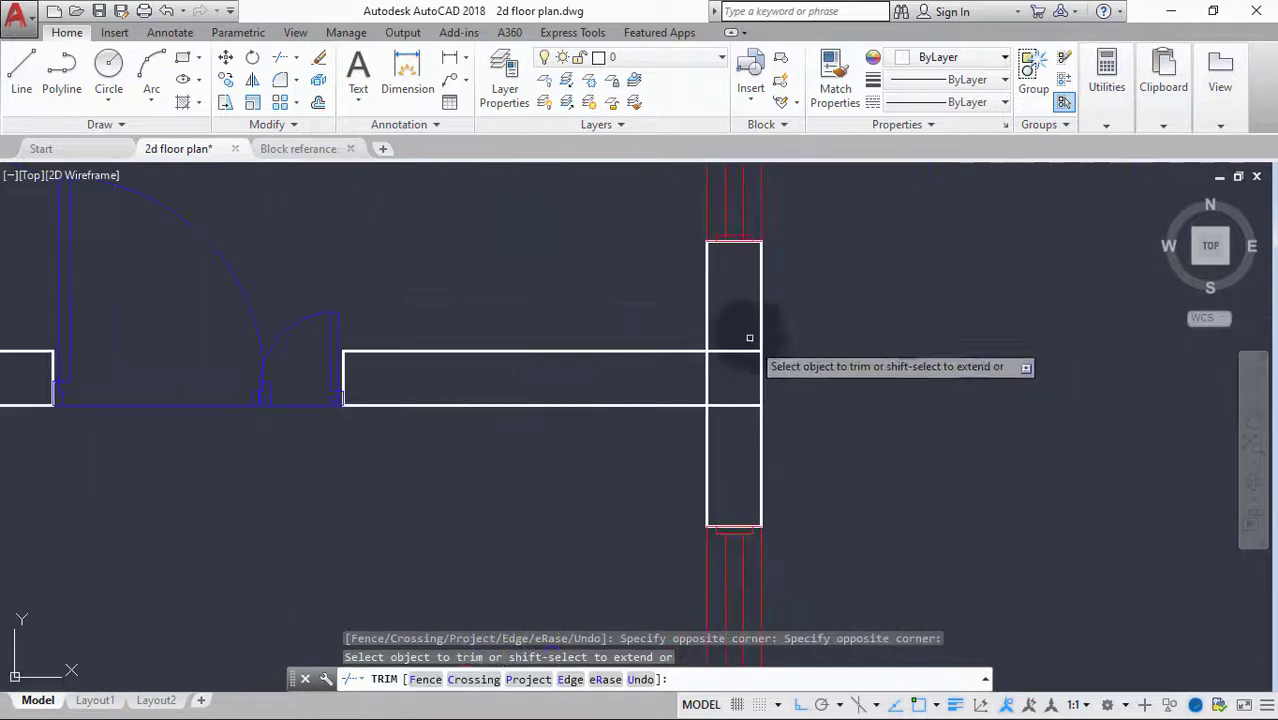
pyautogui.click(748, 330)
pyautogui.click(731, 426)
pyautogui.click(736, 362)
pyautogui.click(675, 391)
# Trim the overlapping wall lines at the lower-right exterior corner, above the dashed porch lines.
pyautogui.scroll(-4, 675, 391)
pyautogui.scroll(6, 653, 572)
pyautogui.click(659, 536)
pyautogui.click(639, 579)
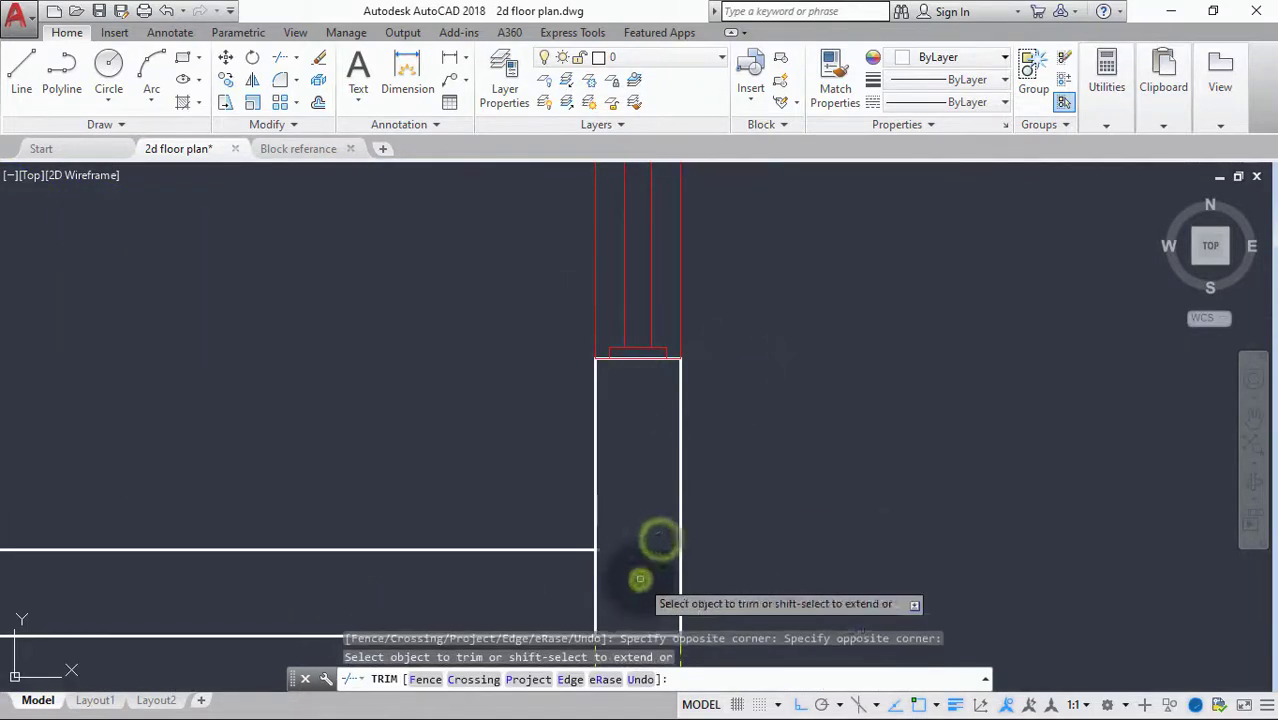
pyautogui.click(611, 594)
pyautogui.click(574, 595)
pyautogui.click(618, 580)
# Trim the wall lines crossing where the small lower room's right wall meets the bottom exterior wall.
pyautogui.scroll(-4, 574, 596)
pyautogui.moveTo(574, 596); pyautogui.dragTo(622, 346, button='middle')
pyautogui.moveTo(342, 368); pyautogui.dragTo(459, 568, button='middle')
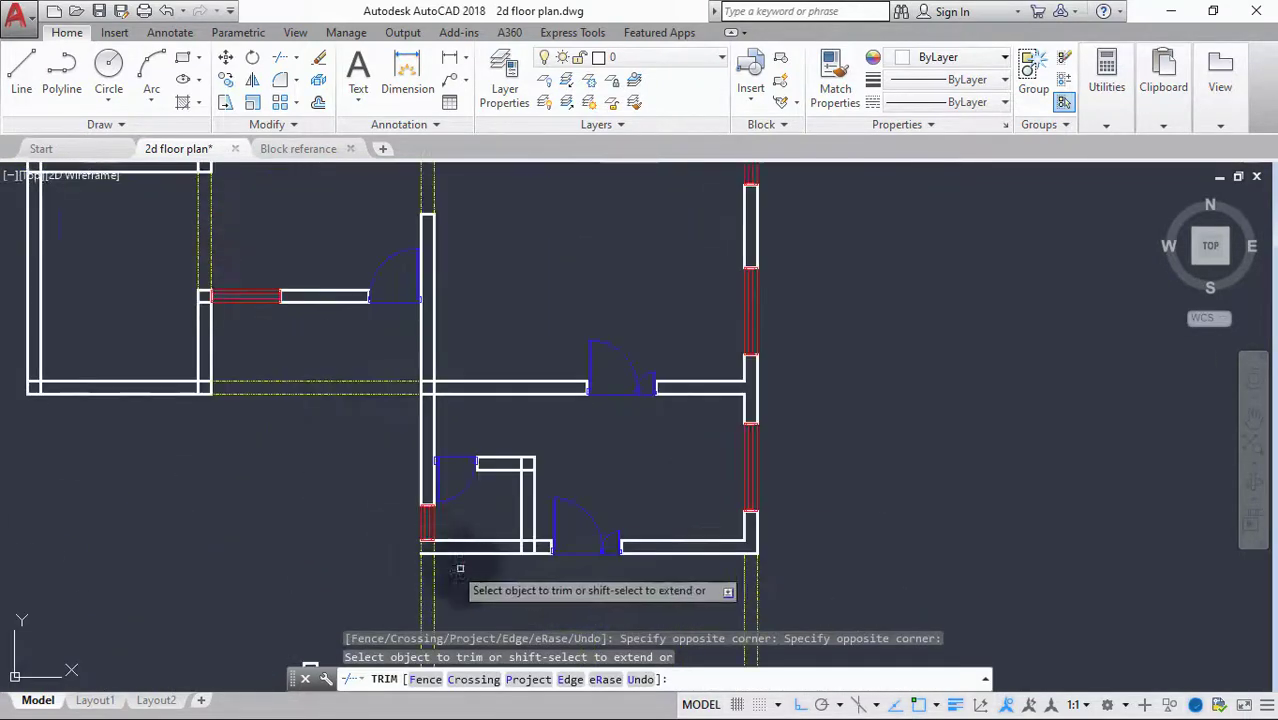
pyautogui.scroll(4, 486, 555)
pyautogui.click(854, 498)
pyautogui.click(695, 518)
pyautogui.click(774, 426)
pyautogui.click(773, 505)
# Trim the dashed lines crossing the bottom exterior wall's left end below the small window.
pyautogui.scroll(-2, 438, 518)
pyautogui.scroll(2, 279, 501)
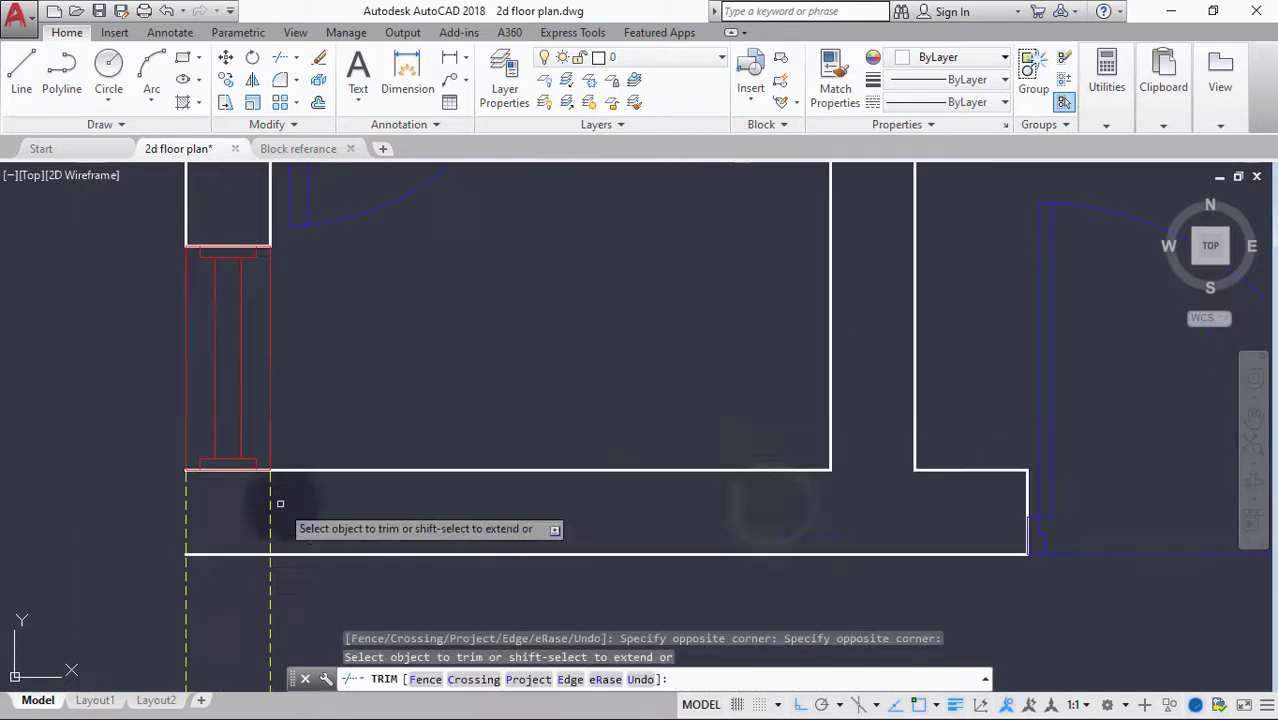
pyautogui.click(295, 505)
pyautogui.click(129, 525)
pyautogui.press('Escape')
# Draw a line closing the bottom exterior wall's left end and match its properties to the wall line.
pyautogui.write('l')
pyautogui.press('Return')
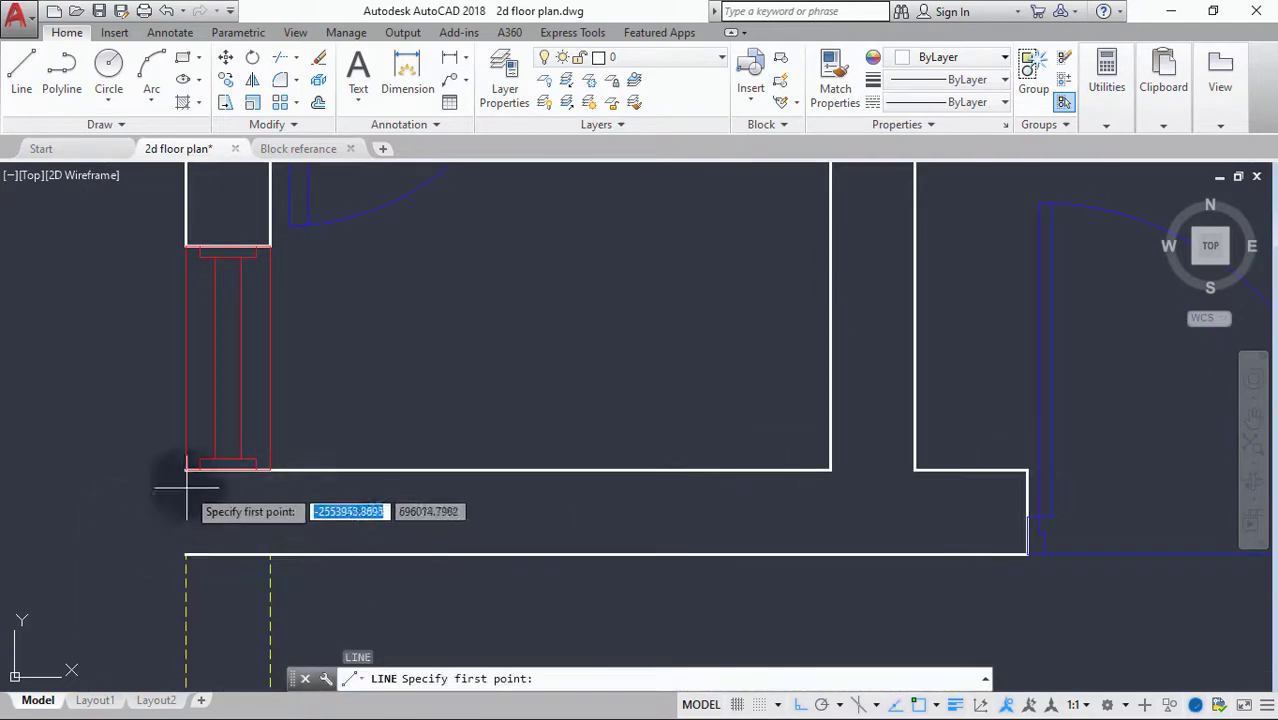
pyautogui.click(185, 470)
pyautogui.write('ma')
pyautogui.press('Return')
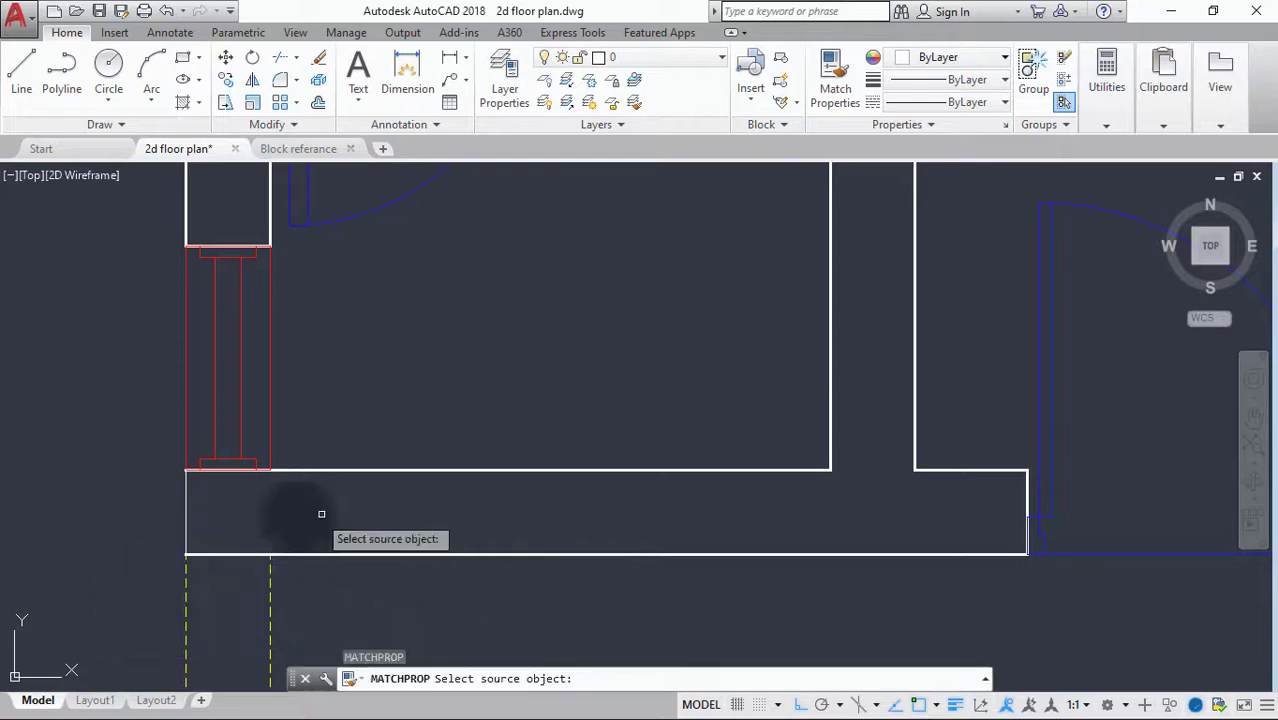
pyautogui.click(297, 553)
pyautogui.press('Return')
# Trim the overlapping wall lines at the upper-right corner of the small lower room.
pyautogui.scroll(-2, 232, 527)
pyautogui.moveTo(365, 421); pyautogui.dragTo(342, 562, button='middle')
pyautogui.write('tr')
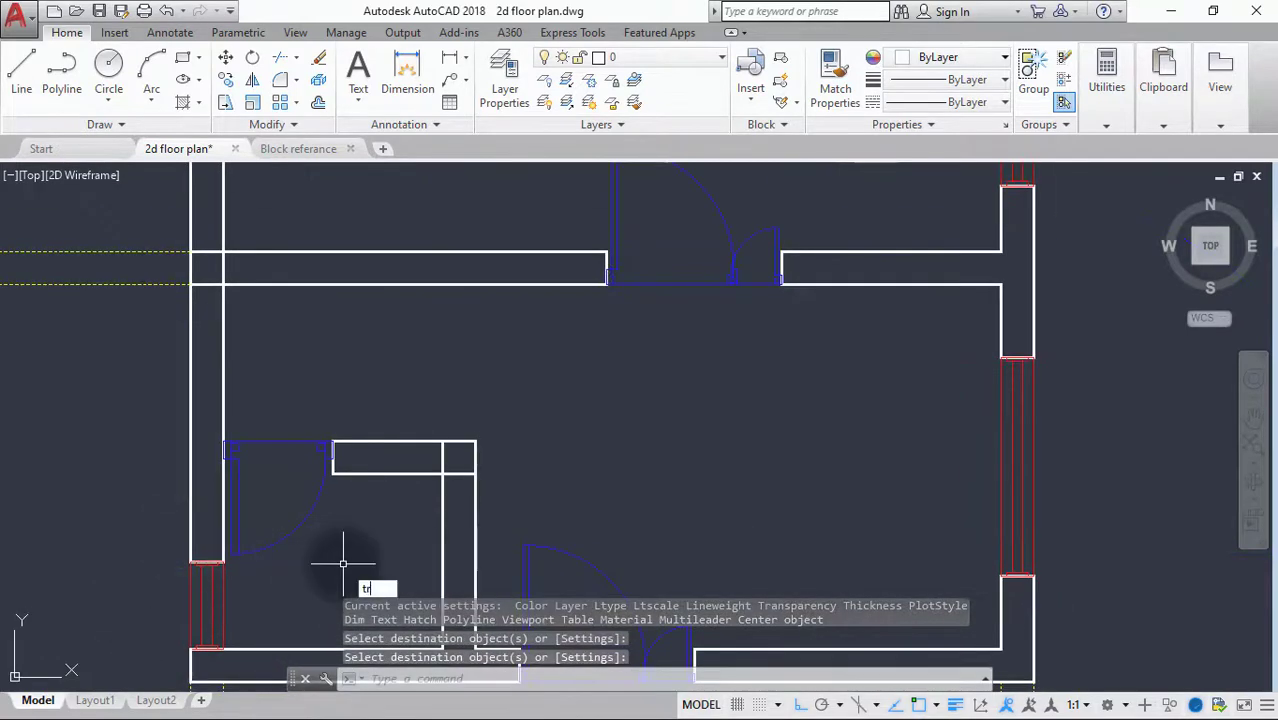
pyautogui.press('Return')
pyautogui.press('Return')
pyautogui.scroll(4, 444, 456)
pyautogui.click(550, 503)
pyautogui.click(479, 593)
pyautogui.click(499, 482)
pyautogui.click(377, 514)
# Trim the wall lines crossing where the large room's bottom wall meets the central vertical wall.
pyautogui.scroll(-4, 377, 514)
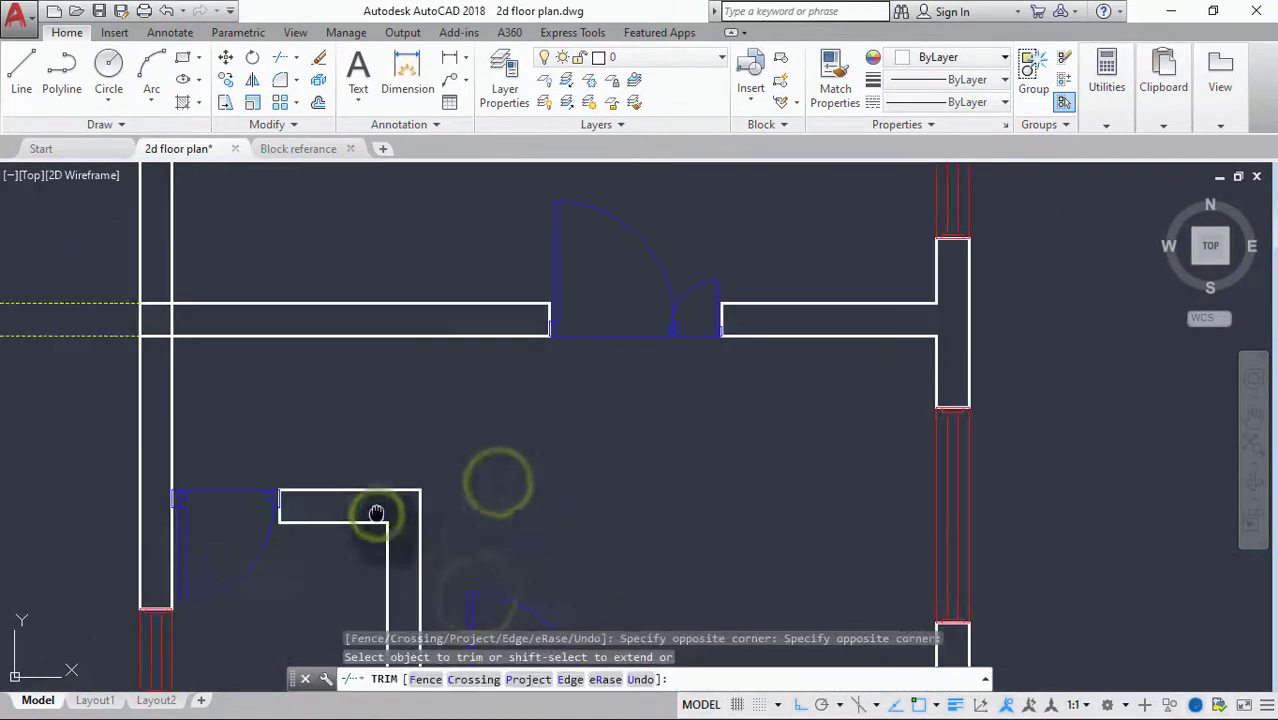
pyautogui.moveTo(160, 297); pyautogui.dragTo(454, 456, button='middle')
pyautogui.scroll(3, 455, 454)
pyautogui.click(457, 455)
pyautogui.click(430, 537)
# Trim the wall lines where the partition right of the upper-left room meets the horizontal wall between the two doors.
pyautogui.scroll(-6, 482, 538)
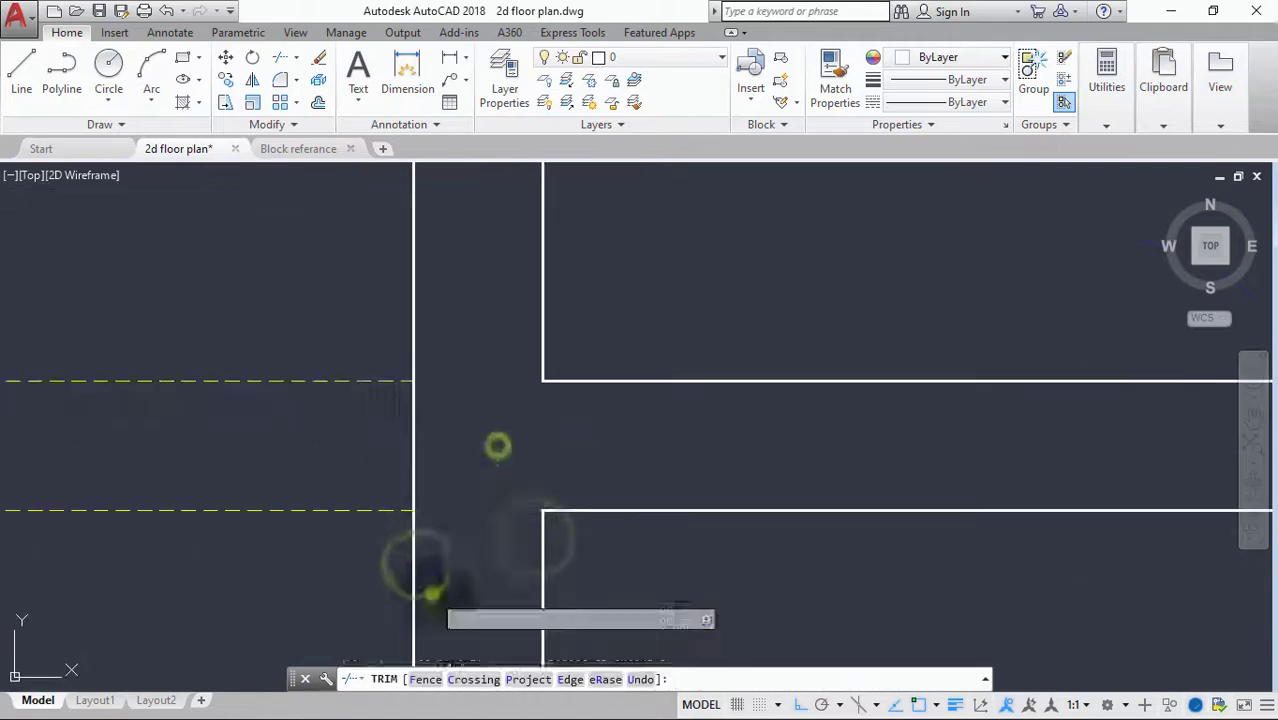
pyautogui.scroll(-2, 443, 484)
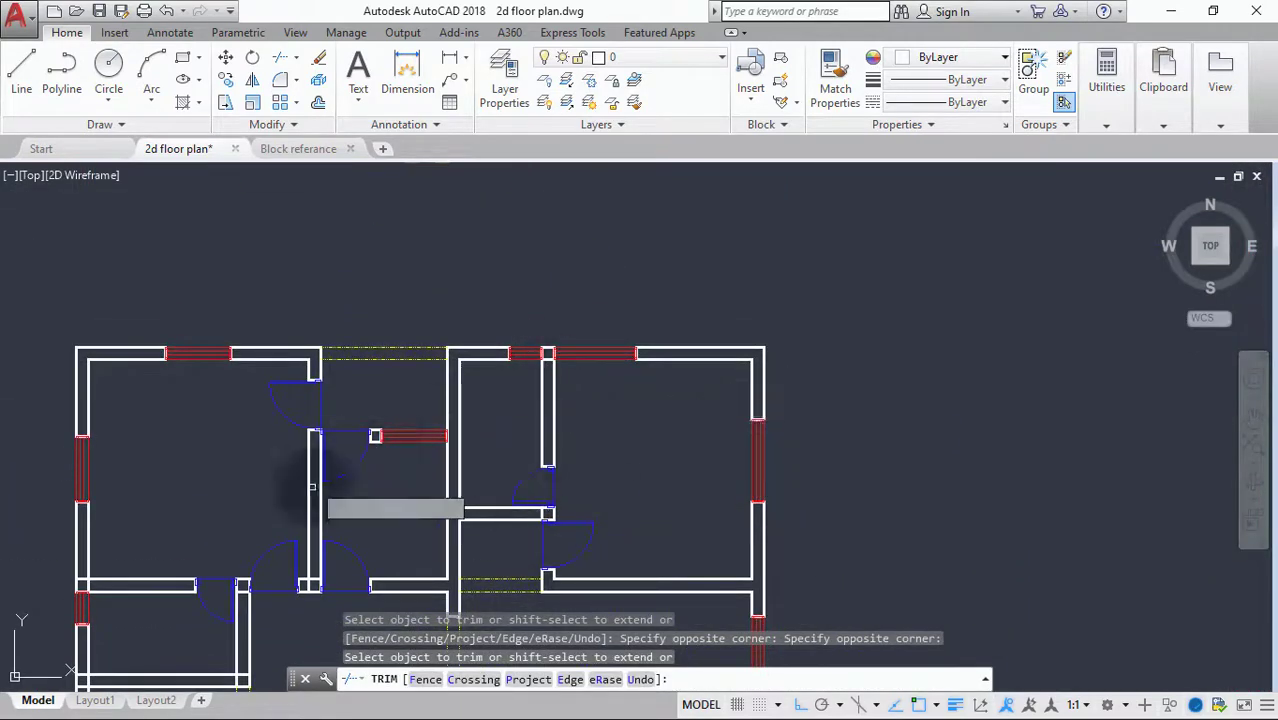
pyautogui.scroll(7, 471, 406)
pyautogui.click(438, 484)
pyautogui.click(378, 527)
# Trim the overlapping wall lines at the lower-right corner of the small left room, above the dashed opening.
pyautogui.scroll(-7, 380, 528)
pyautogui.moveTo(380, 528); pyautogui.dragTo(703, 426, button='middle')
pyautogui.scroll(5, 655, 530)
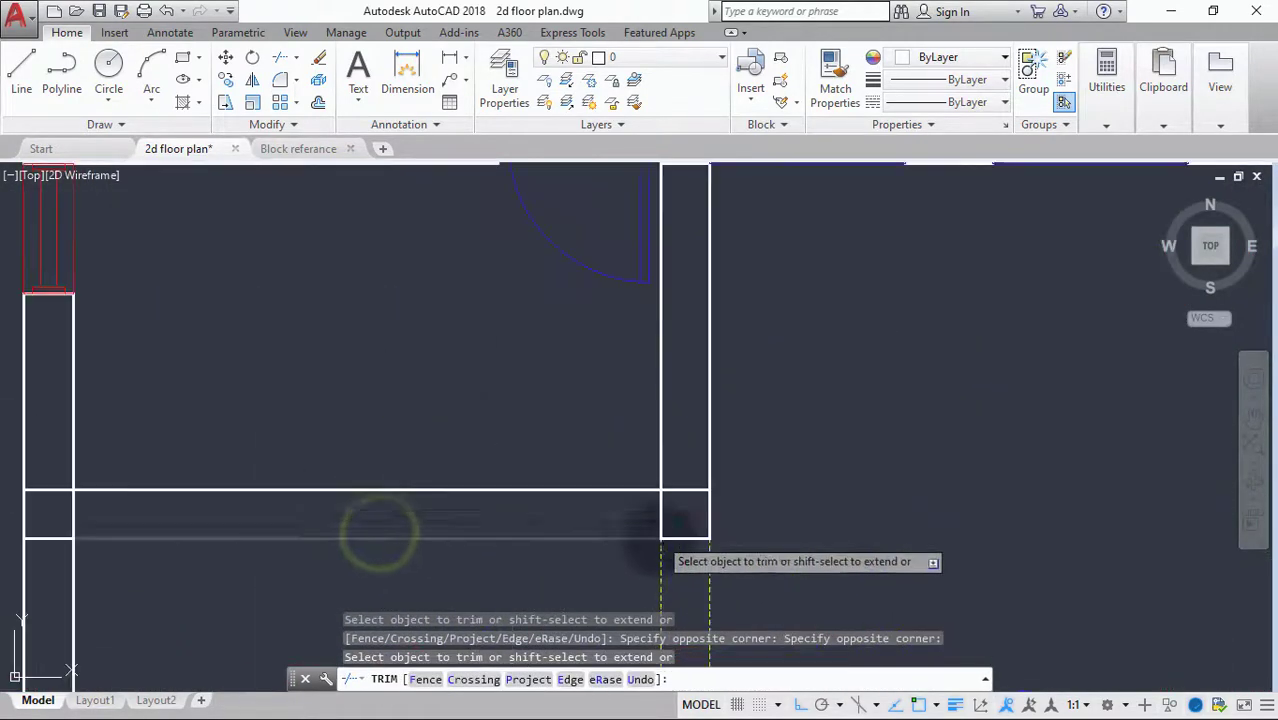
pyautogui.click(702, 474)
pyautogui.click(673, 514)
# Trim the wall lines crossing where the small left room's walls meet the left exterior wall.
pyautogui.scroll(-5, 627, 516)
pyautogui.scroll(8, 627, 516)
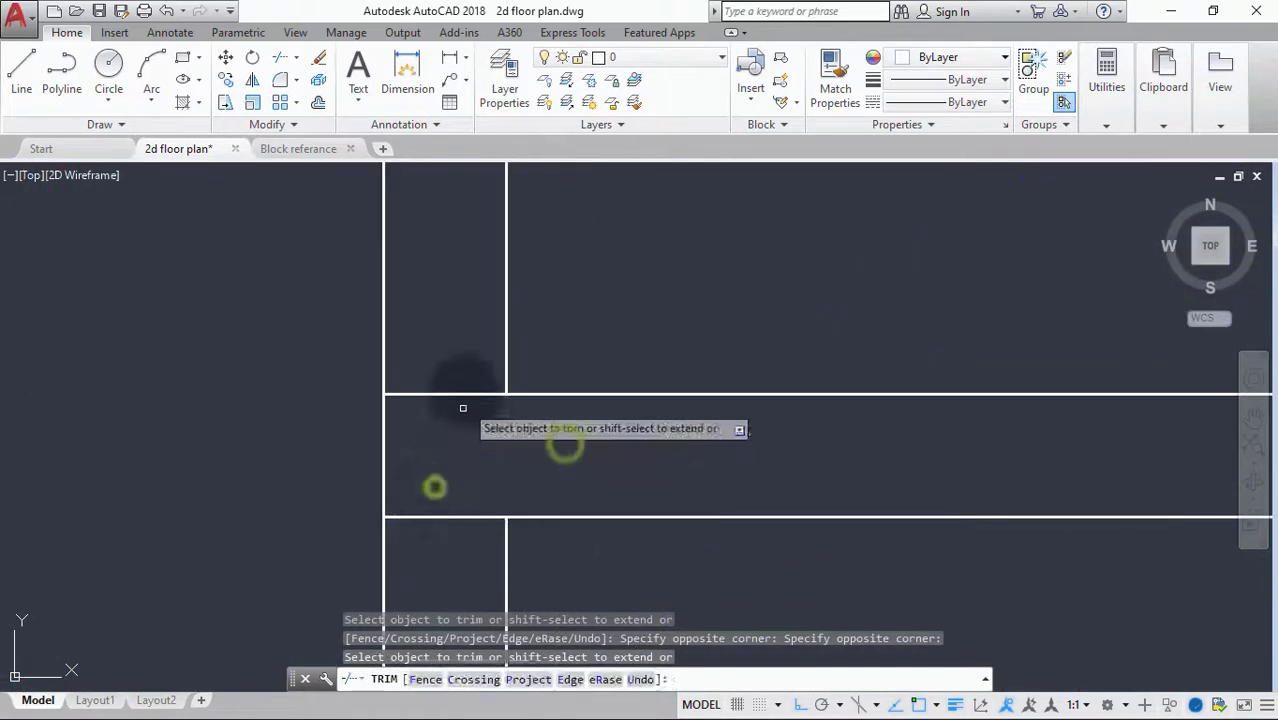
pyautogui.scroll(-8, 428, 545)
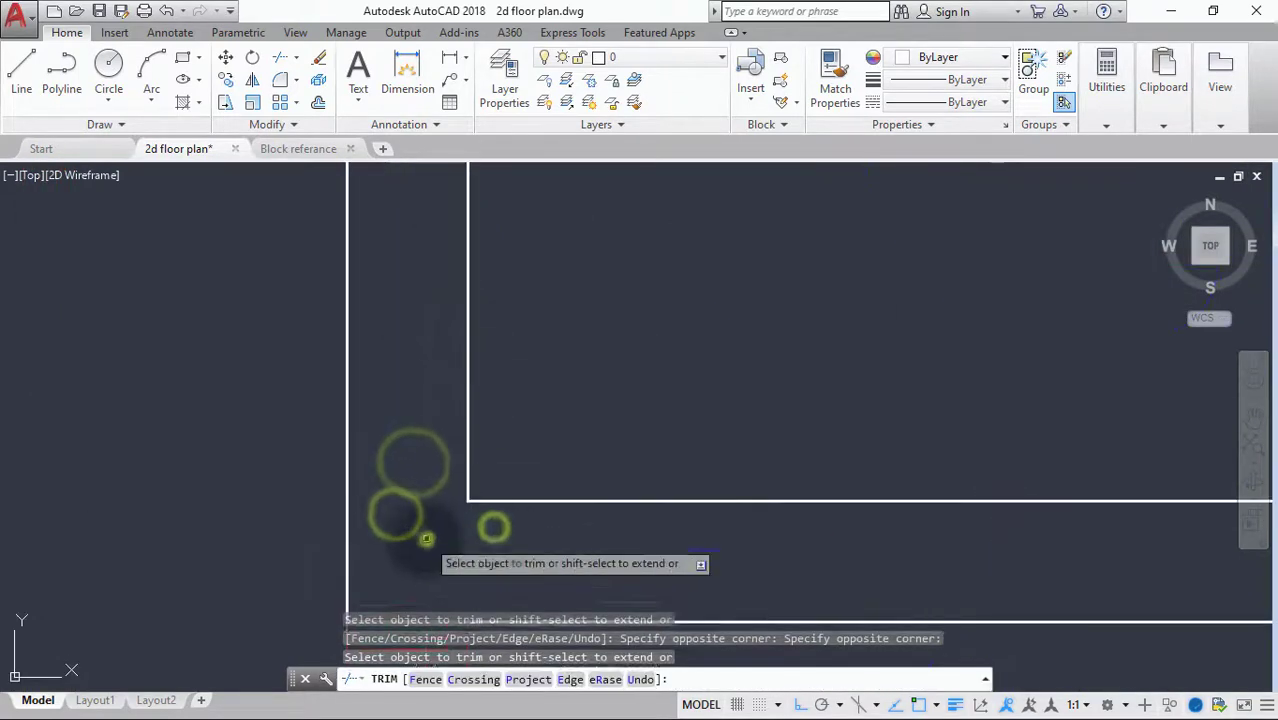
# Trim the overlapping wall lines at the lower-left room's bottom-left exterior corner.
pyautogui.scroll(8, 449, 660)
pyautogui.click(459, 442)
pyautogui.click(388, 439)
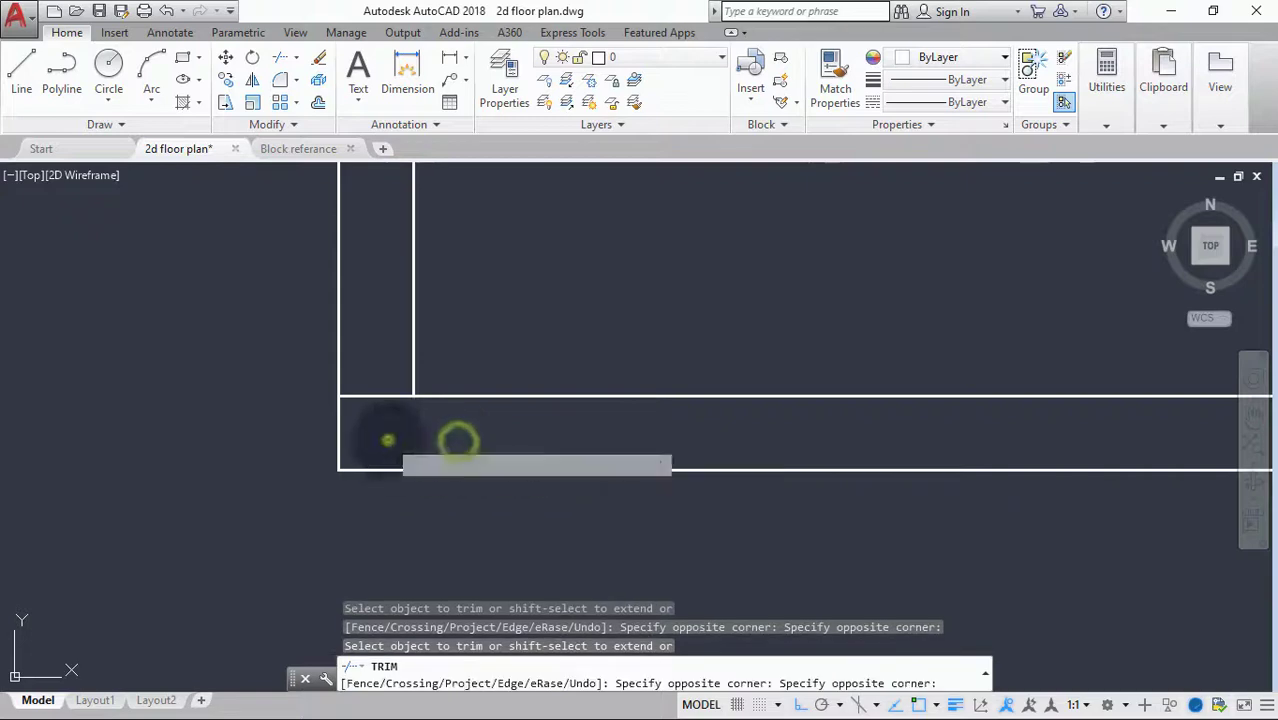
pyautogui.click(385, 371)
pyautogui.click(357, 445)
# Trim the overlapping wall lines at the lower-left room's bottom-right corner, beside the dashed opening.
pyautogui.scroll(-4, 365, 440)
pyautogui.scroll(8, 760, 421)
pyautogui.click(729, 387)
pyautogui.click(673, 454)
pyautogui.click(642, 473)
pyautogui.click(497, 532)
# Erase the leftover lines crossing the wall beside the lower-left room's window and the wall at the small left room's door.
pyautogui.scroll(-12, 496, 529)
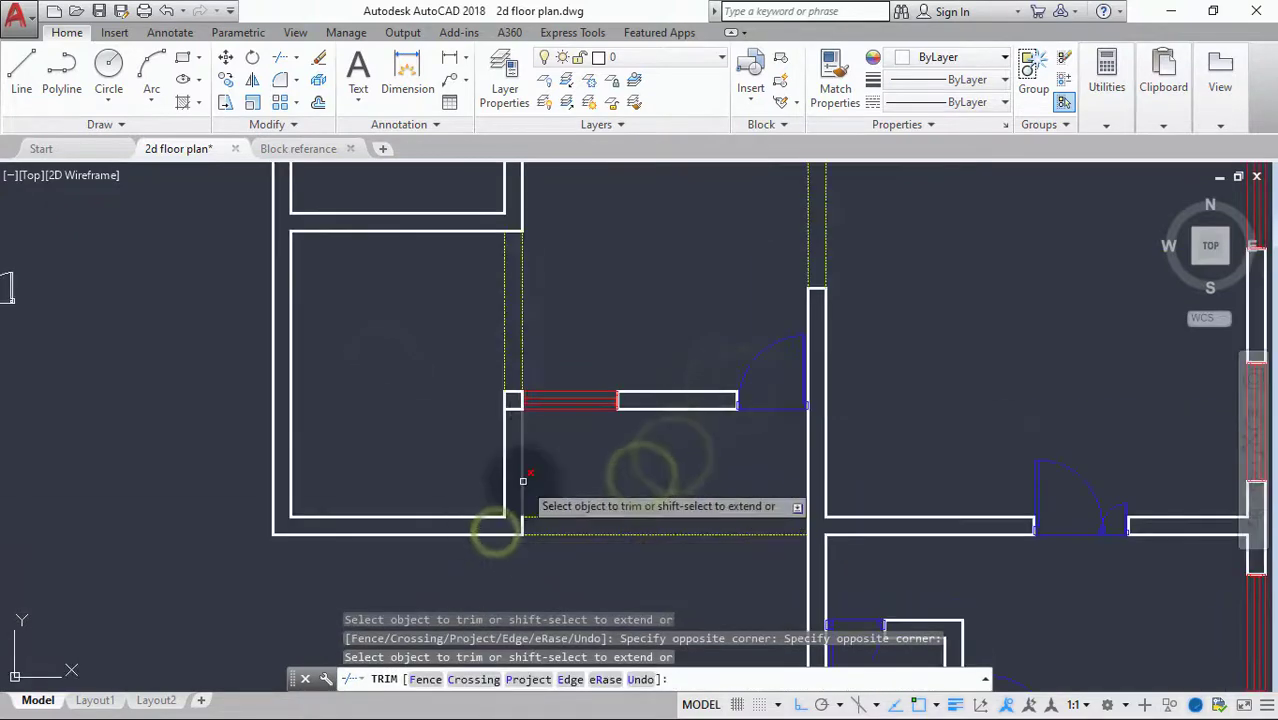
pyautogui.press('Return')
pyautogui.scroll(7, 522, 390)
pyautogui.click(487, 459)
pyautogui.press('Delete')
pyautogui.scroll(-5, 456, 540)
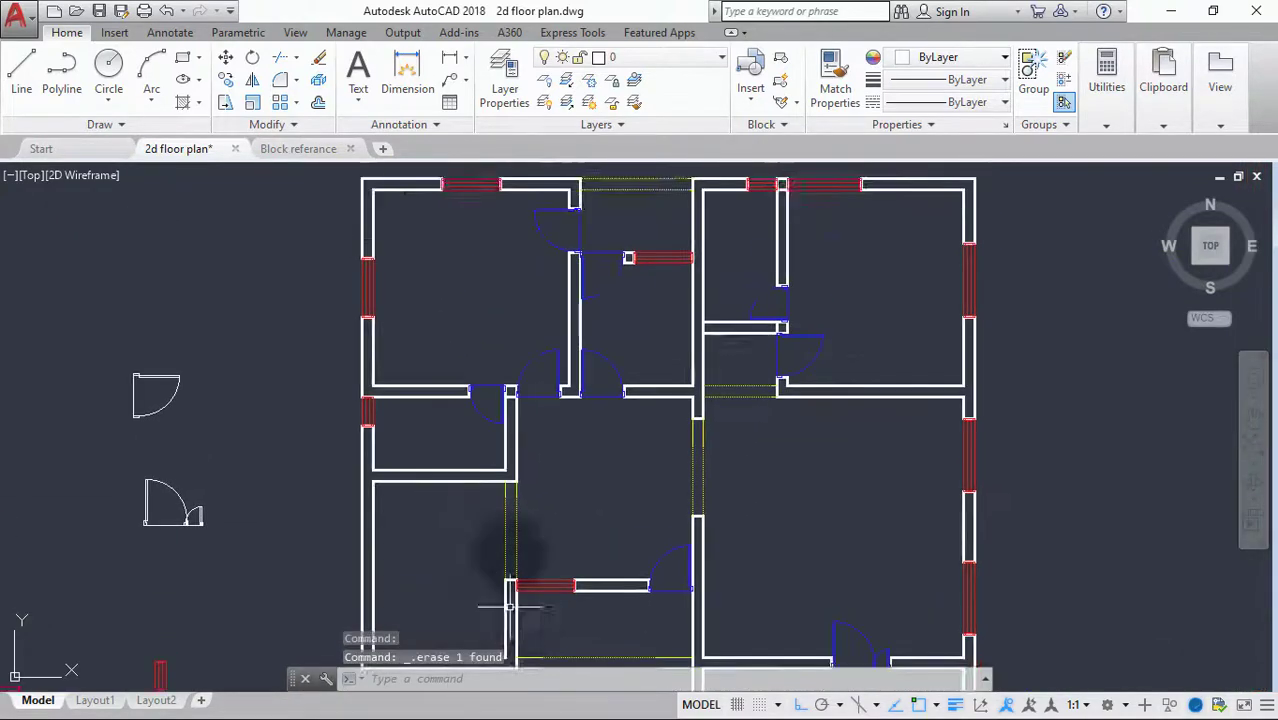
pyautogui.scroll(3, 494, 375)
pyautogui.click(502, 383)
pyautogui.scroll(-5, 451, 537)
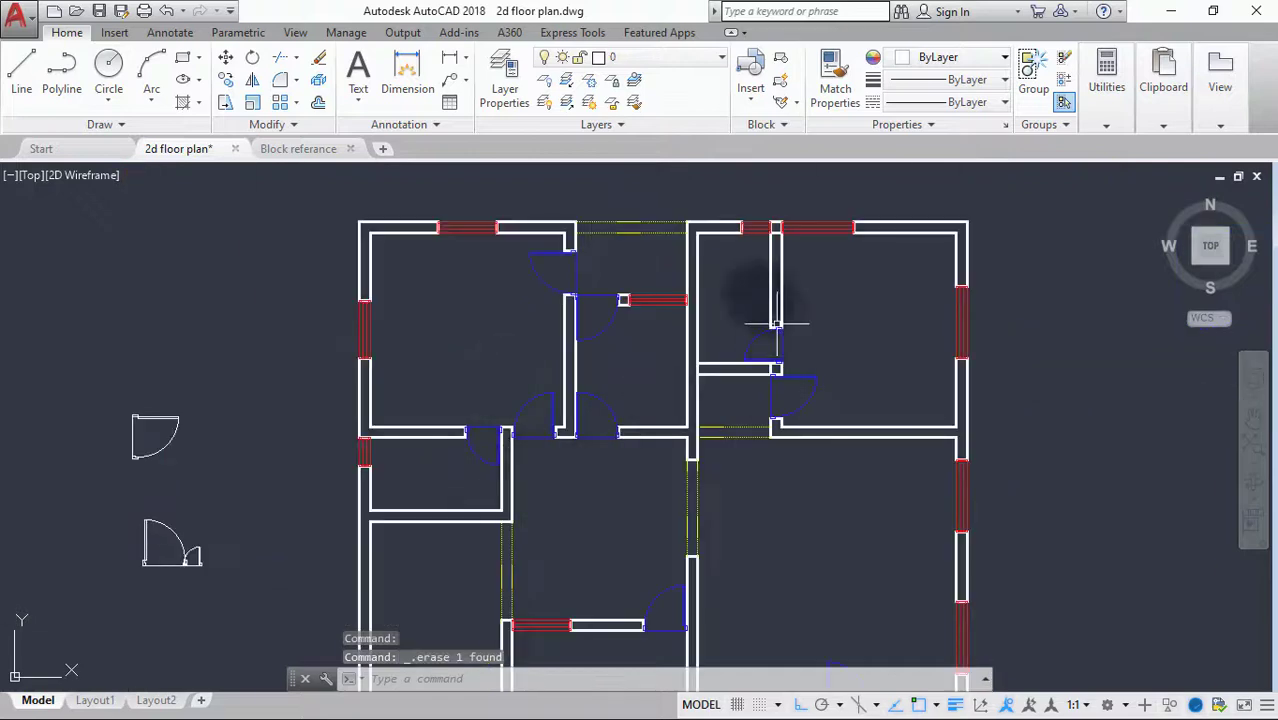
# Erase the leftover lines crossing the upper-right partition wall at the top exterior wall and at its junction with the short horizontal wall.
pyautogui.write('E')
pyautogui.scroll(6, 779, 263)
pyautogui.click(766, 205)
pyautogui.scroll(-6, 735, 285)
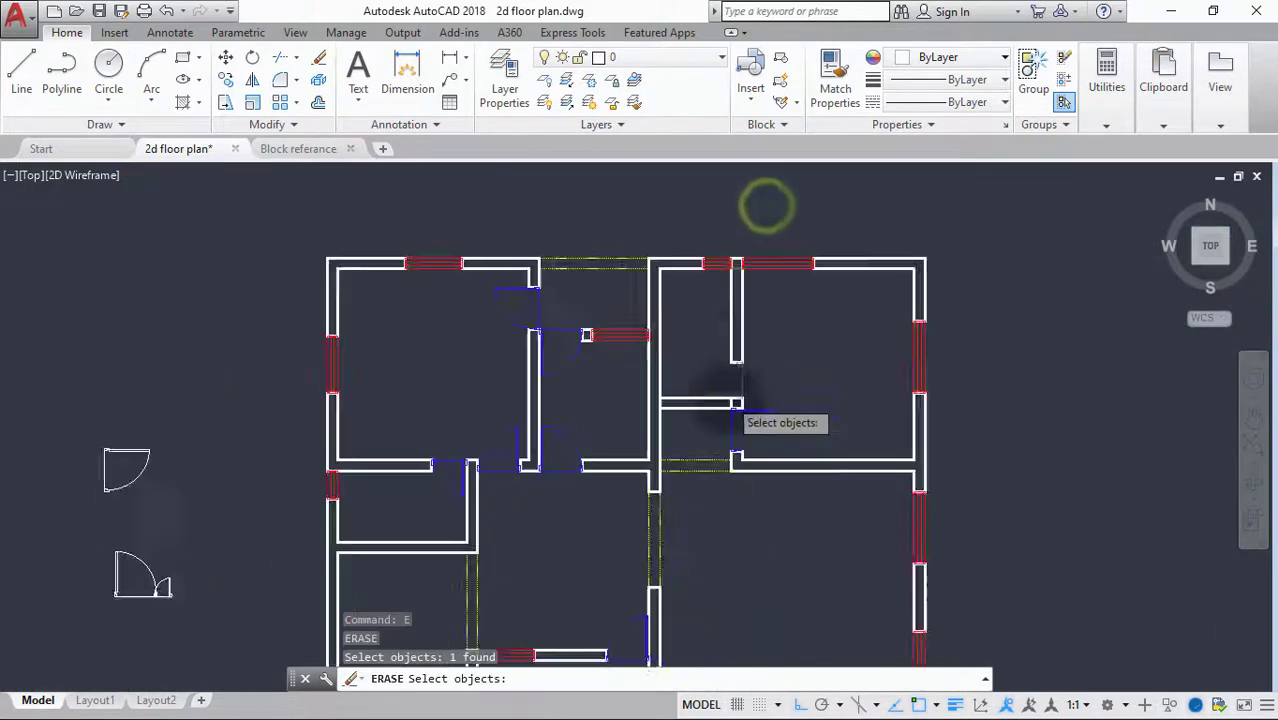
pyautogui.scroll(4, 731, 405)
pyautogui.click(728, 408)
pyautogui.scroll(-4, 728, 408)
pyautogui.scroll(2, 691, 418)
pyautogui.scroll(-5, 690, 418)
pyautogui.scroll(2, 599, 608)
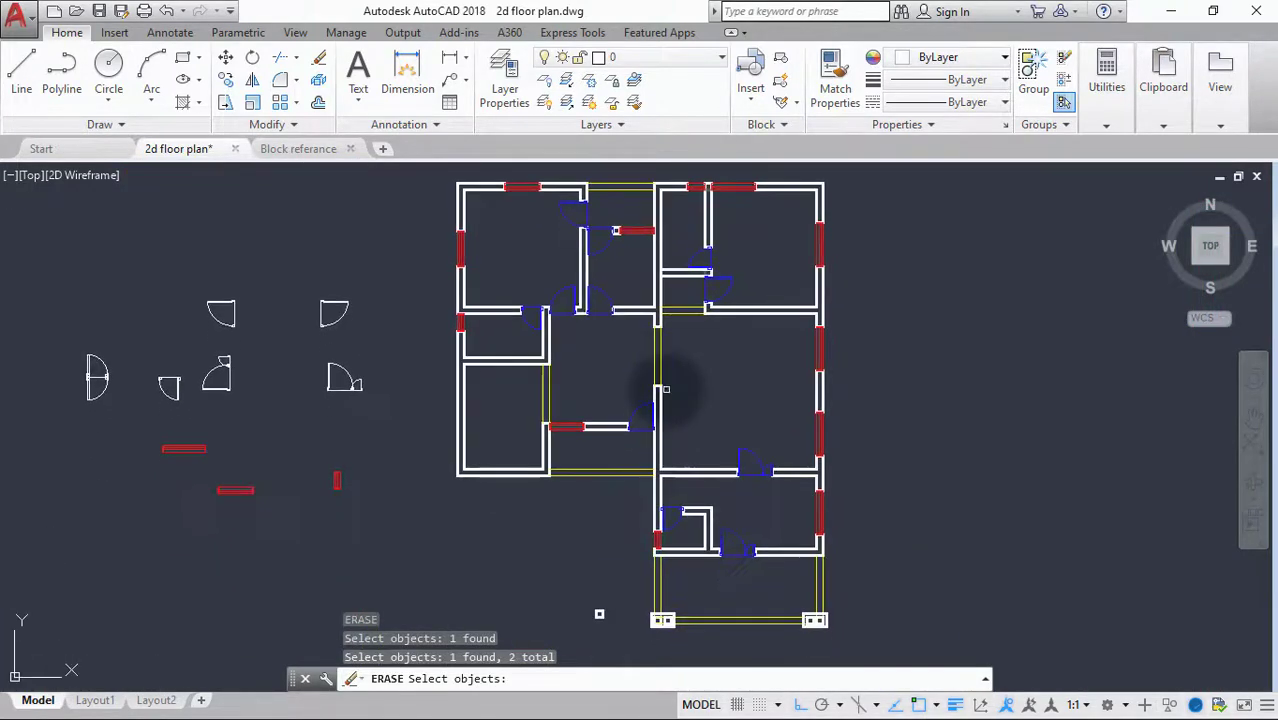
pyautogui.scroll(4, 753, 514)
pyautogui.scroll(-3, 753, 514)
pyautogui.moveTo(653, 489); pyautogui.dragTo(636, 662, button='middle')
pyautogui.press('Return')
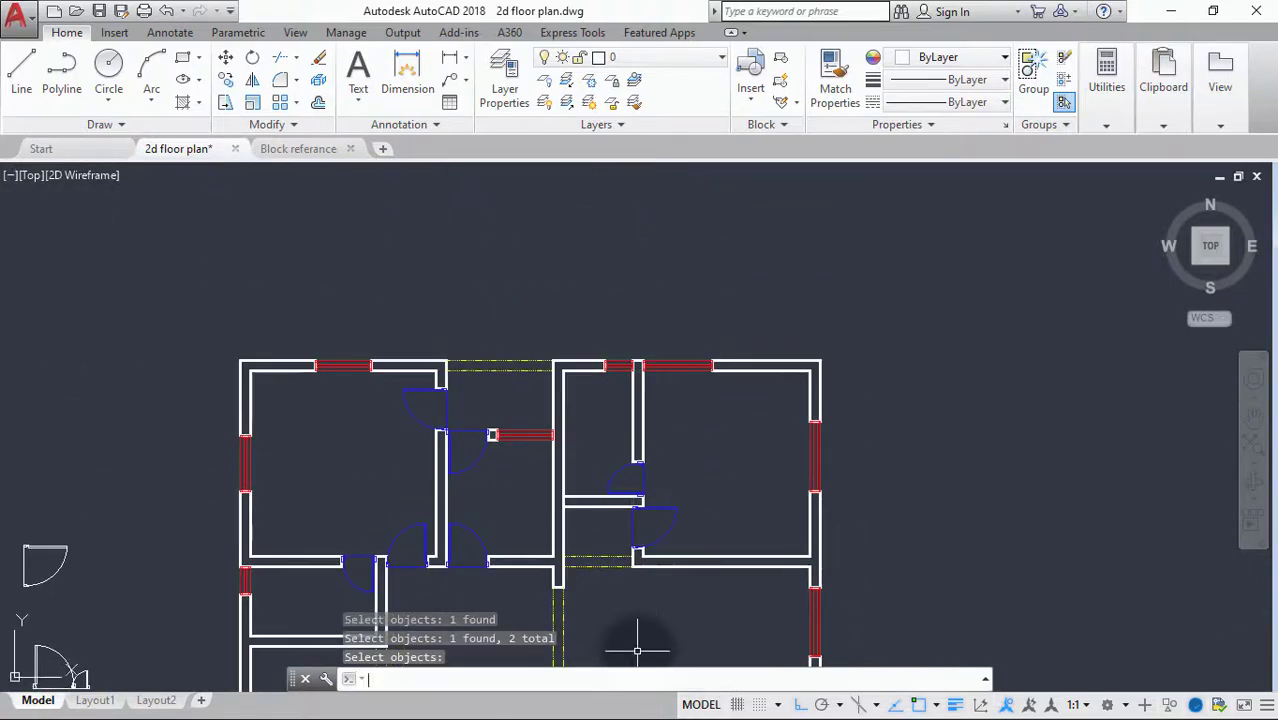
# Trim the wall line crossing where the short horizontal wall beside the upper-right room meets the central vertical wall.
pyautogui.write('tr')
pyautogui.press('Return')
pyautogui.press('Return')
pyautogui.scroll(6, 569, 507)
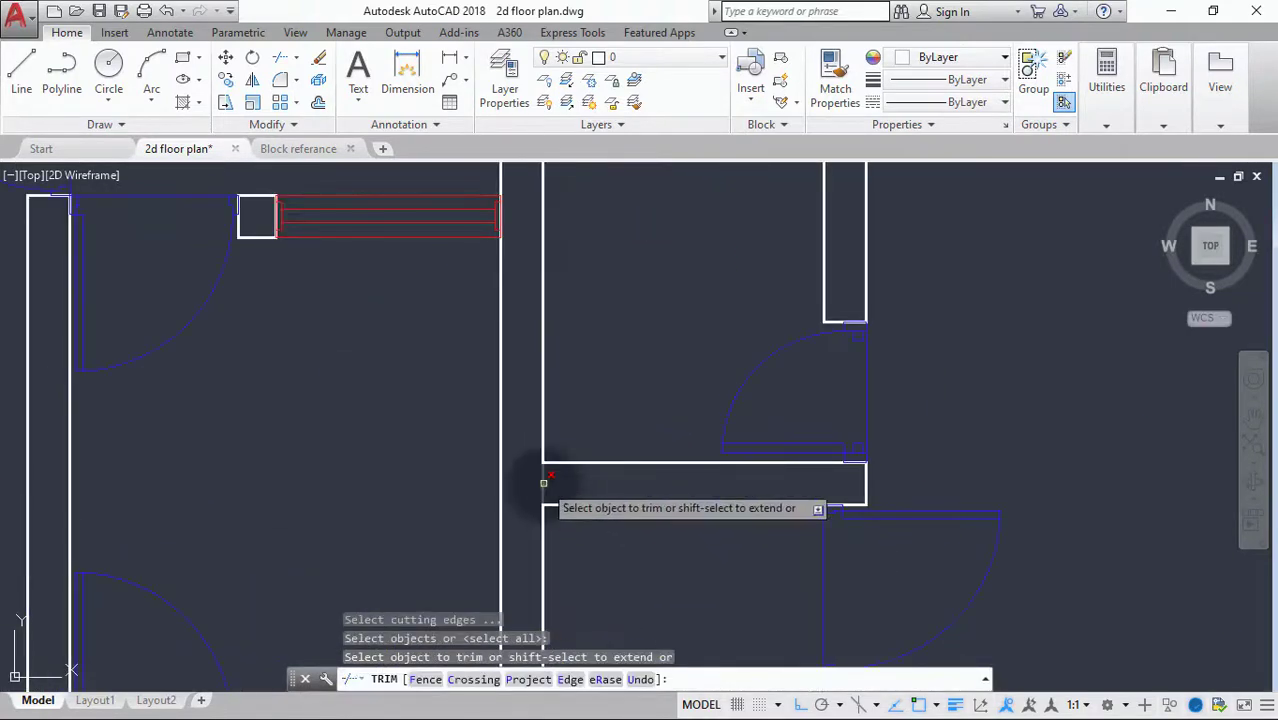
pyautogui.click(543, 483)
pyautogui.press('Return')
pyautogui.scroll(-4, 543, 483)
pyautogui.scroll(-4, 813, 262)
pyautogui.moveTo(731, 458); pyautogui.dragTo(739, 414, button='middle')
pyautogui.moveTo(718, 418)
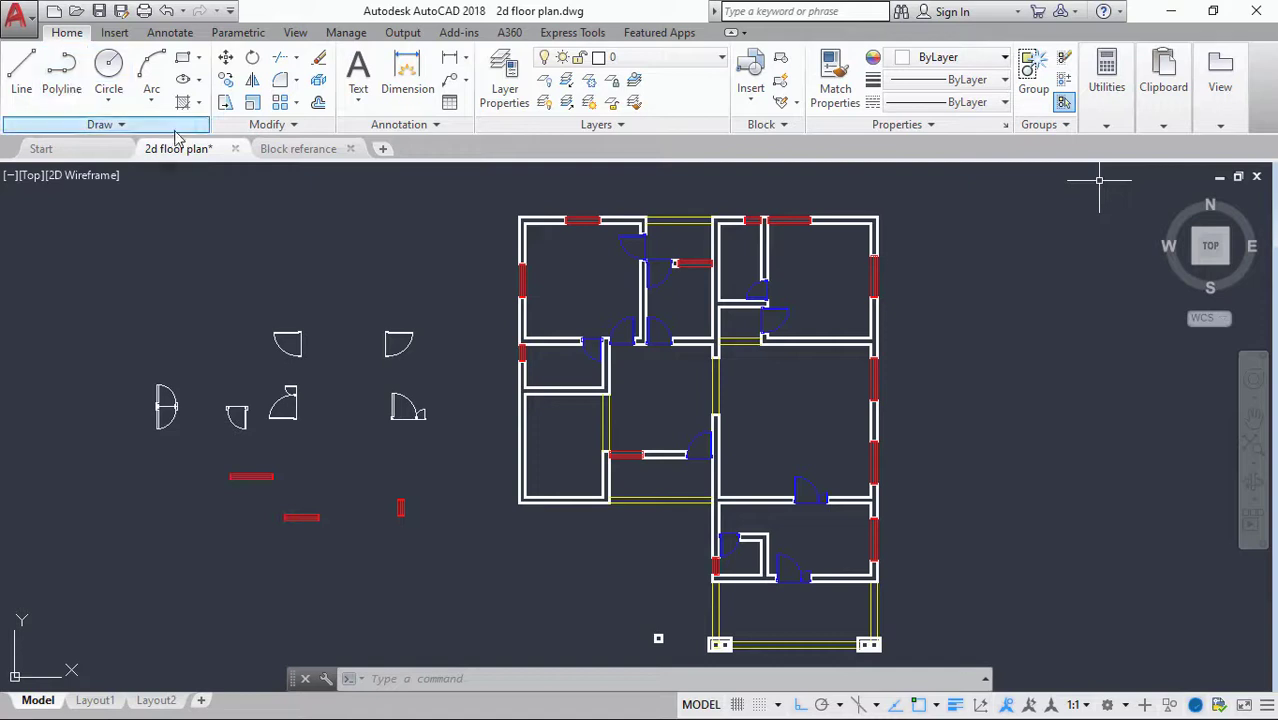
pyautogui.hotkey('ctrl', 's')
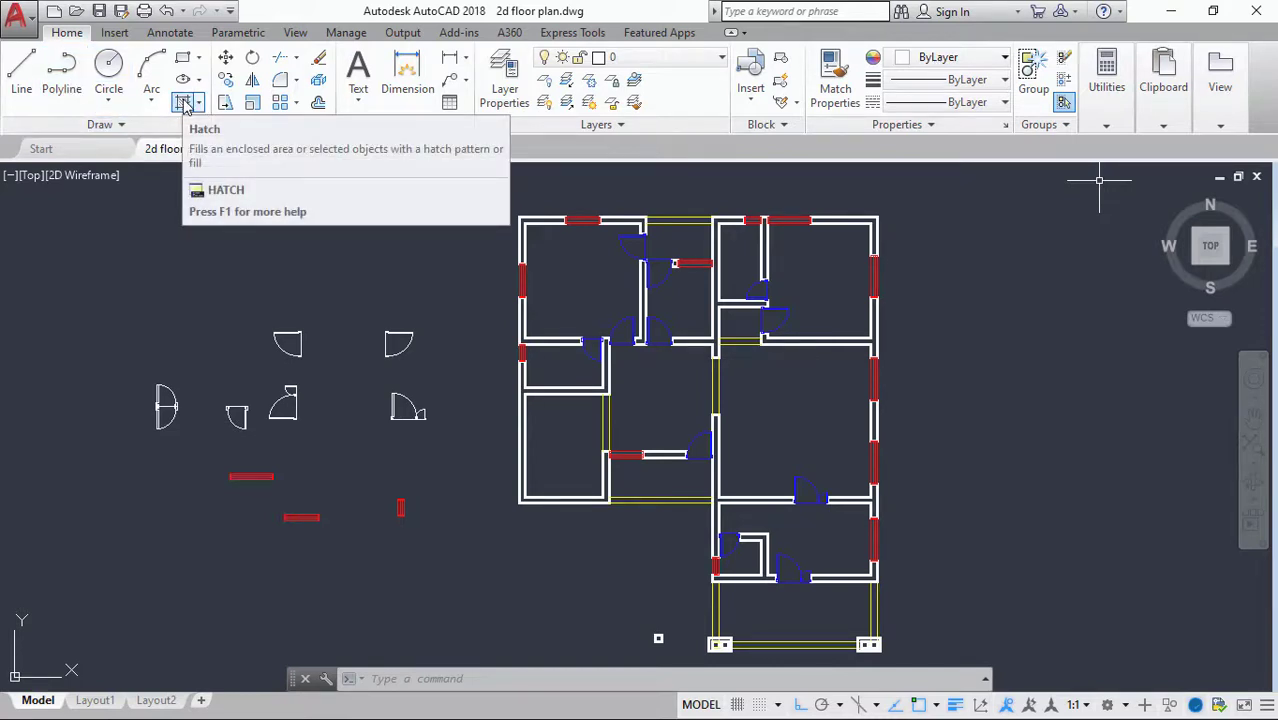
# Hatch the wall at the upper-left room's top-left corner with the ANSI31 pattern at scale 50.
pyautogui.click(185, 105)
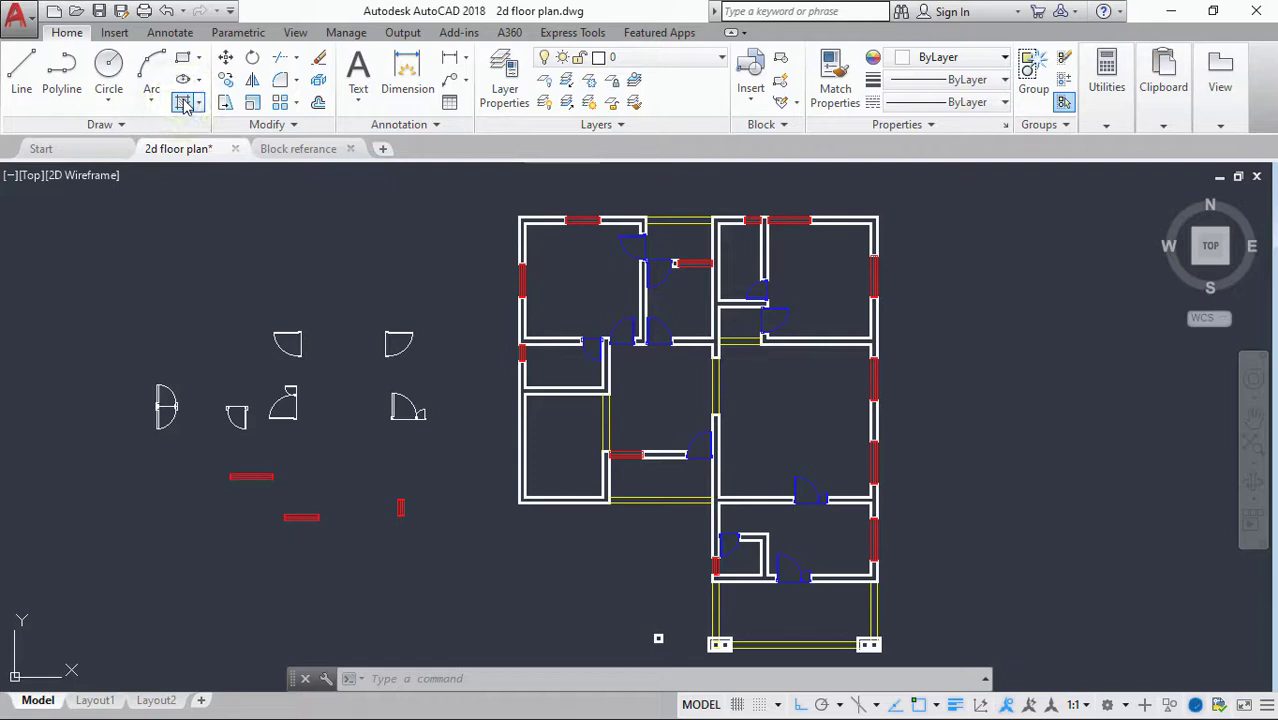
pyautogui.click(250, 247)
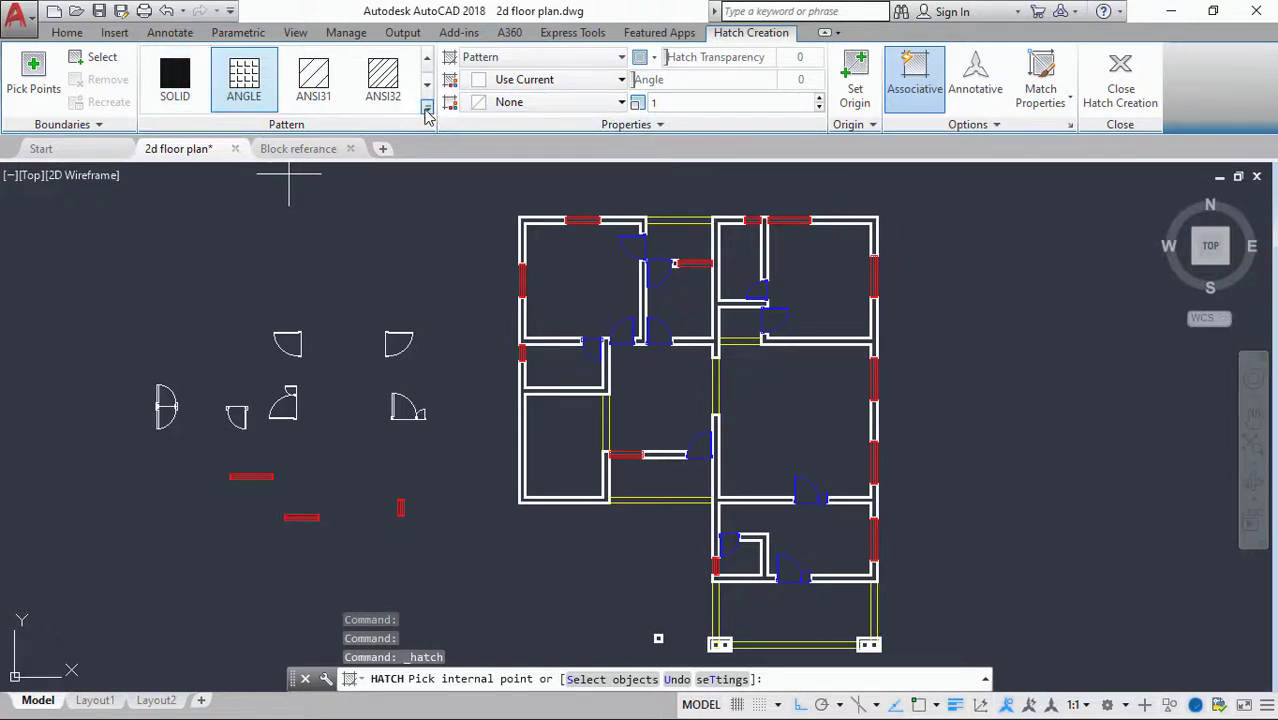
pyautogui.click(316, 84)
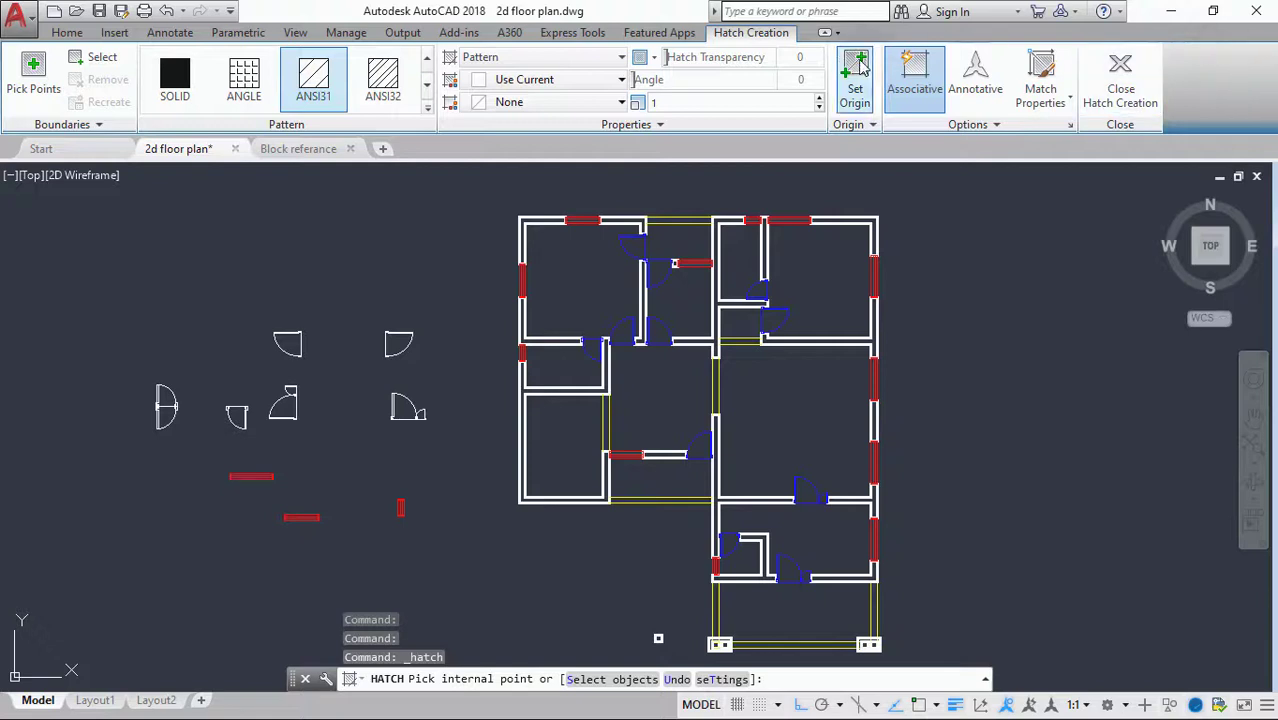
pyautogui.click(730, 101)
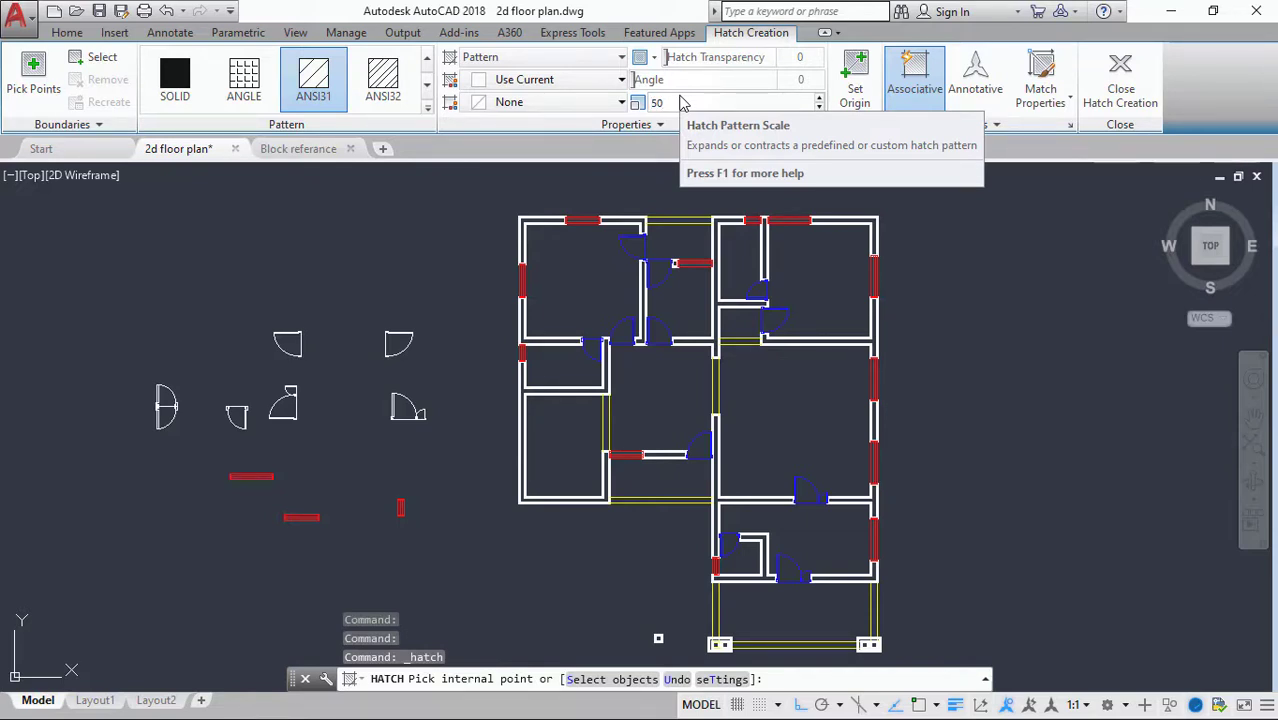
pyautogui.scroll(5, 530, 215)
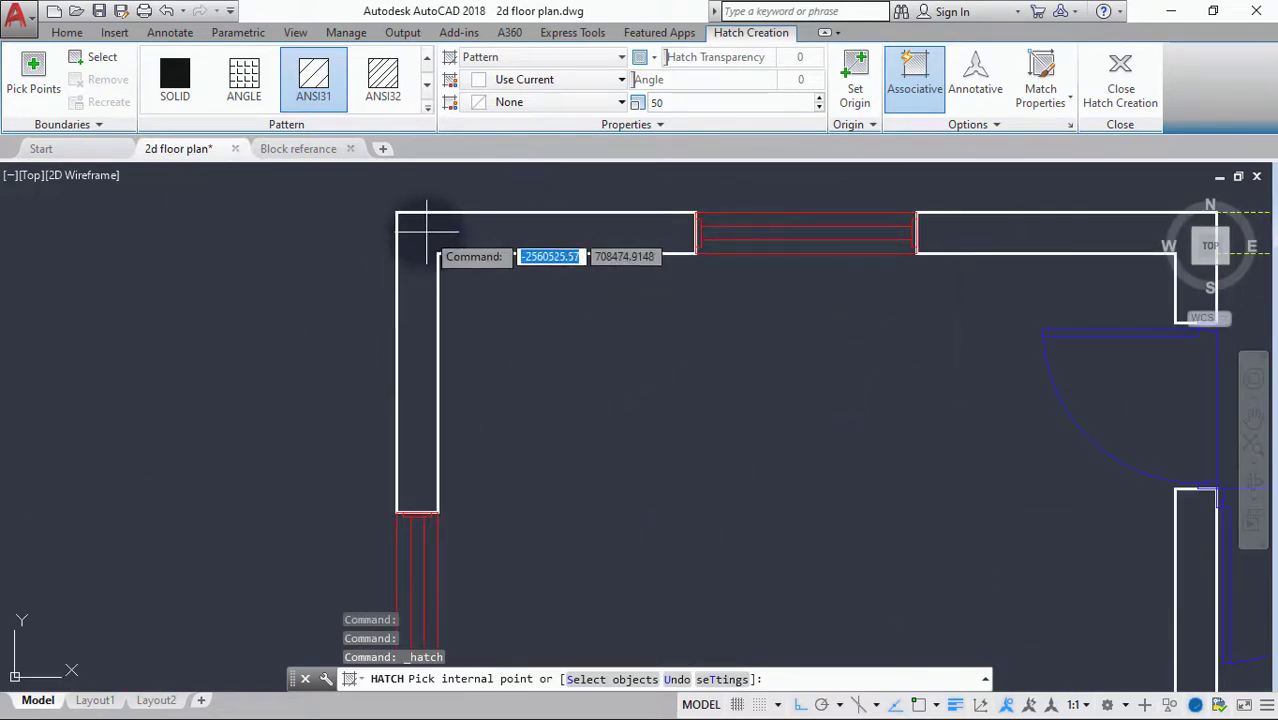
pyautogui.click(427, 231)
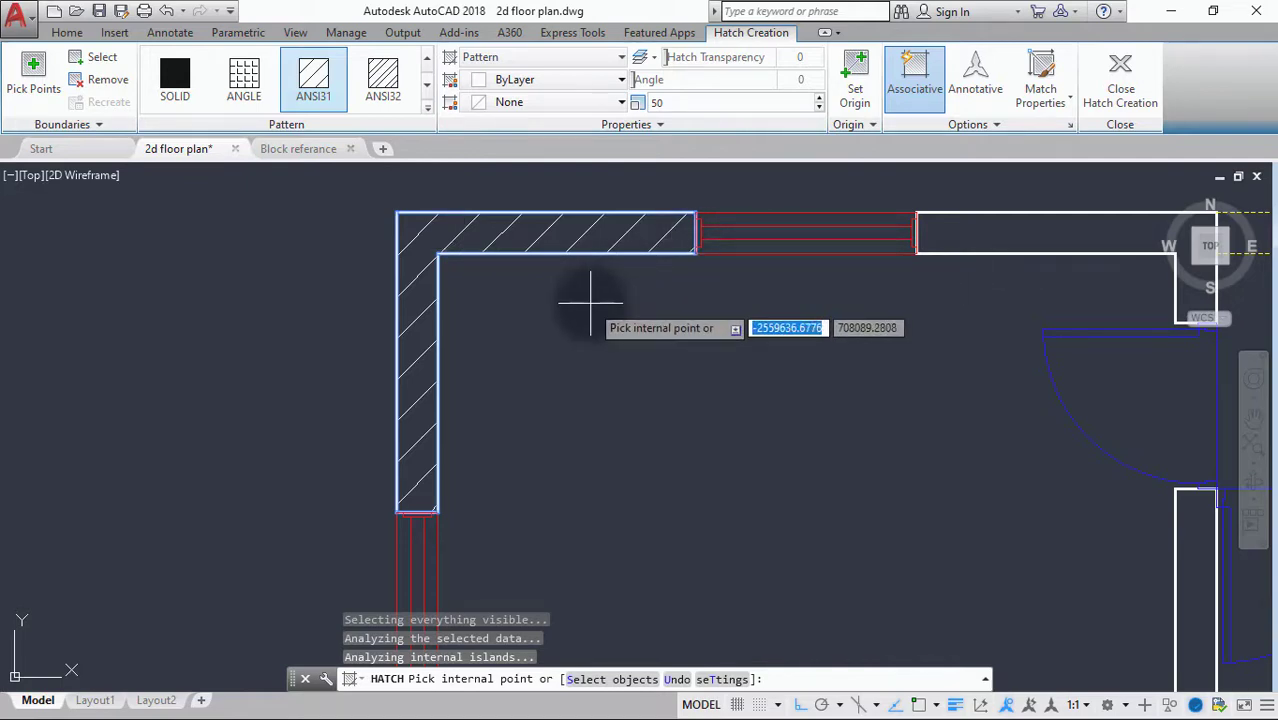
pyautogui.press('Return')
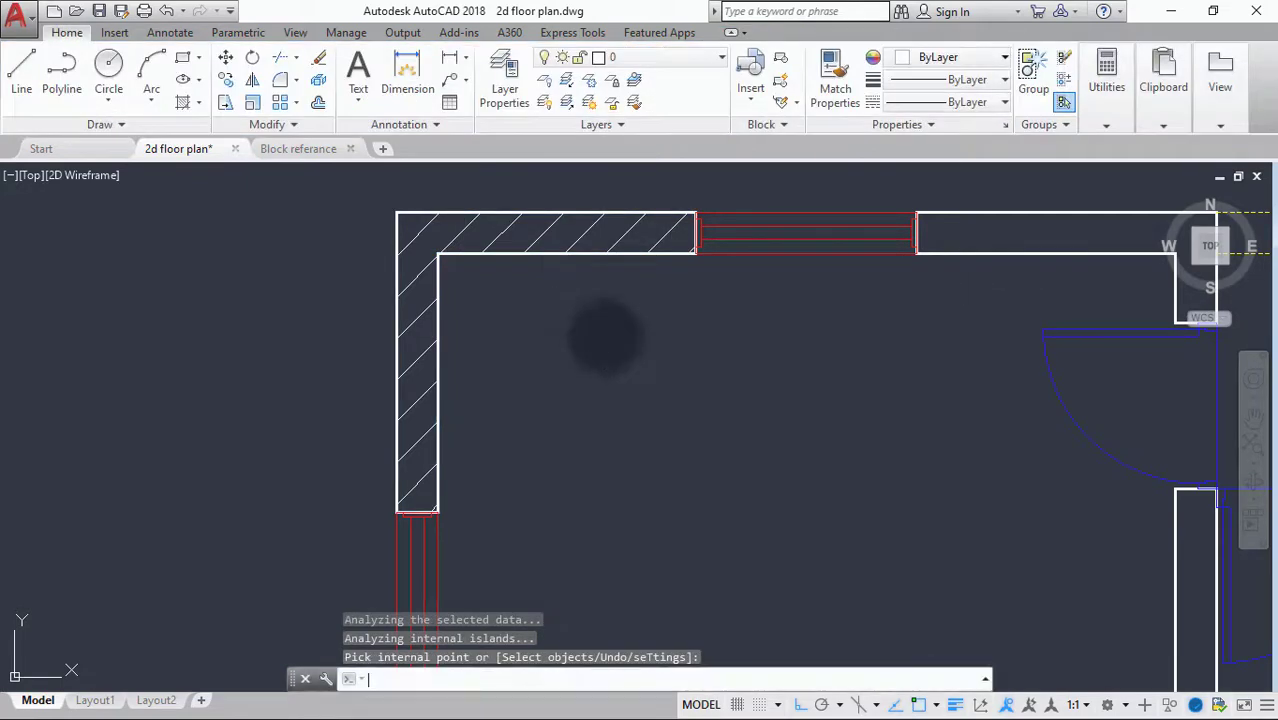
# Hatch the upper-left room's top-right corner wall and its right wall below the door with the same ANSI31 pattern.
pyautogui.scroll(-2, 605, 336)
pyautogui.press('Return')
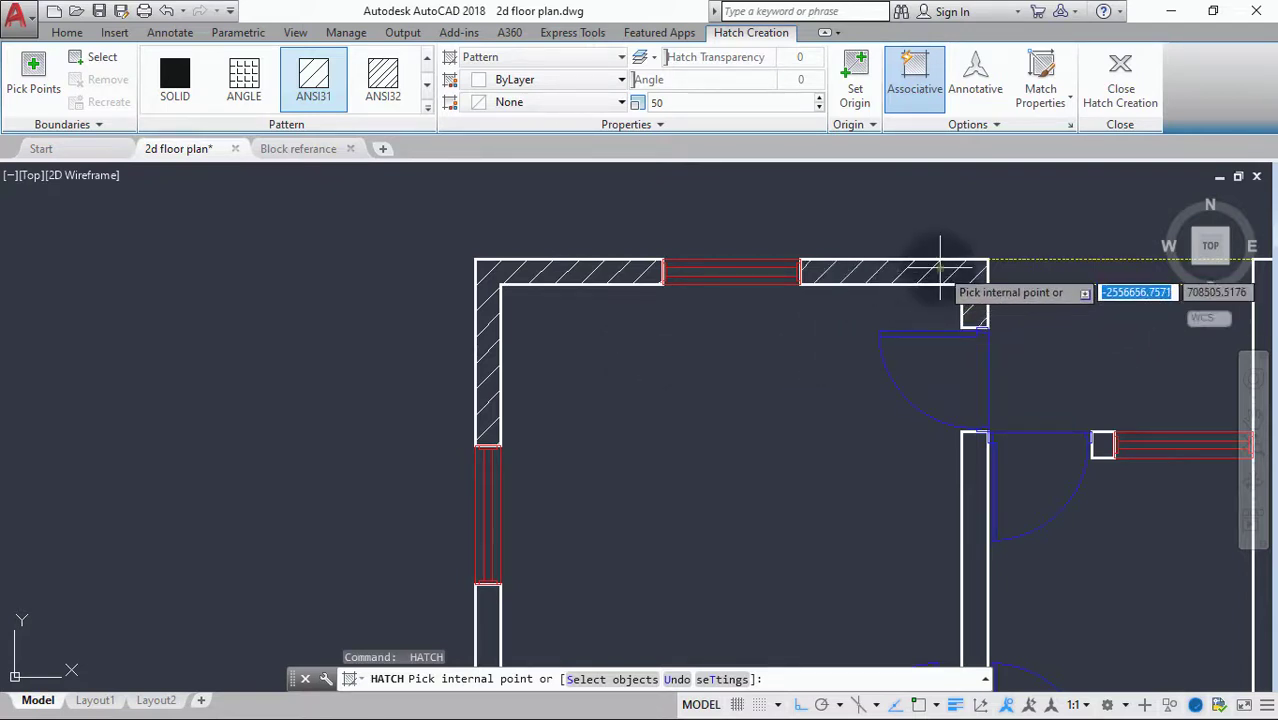
pyautogui.click(940, 268)
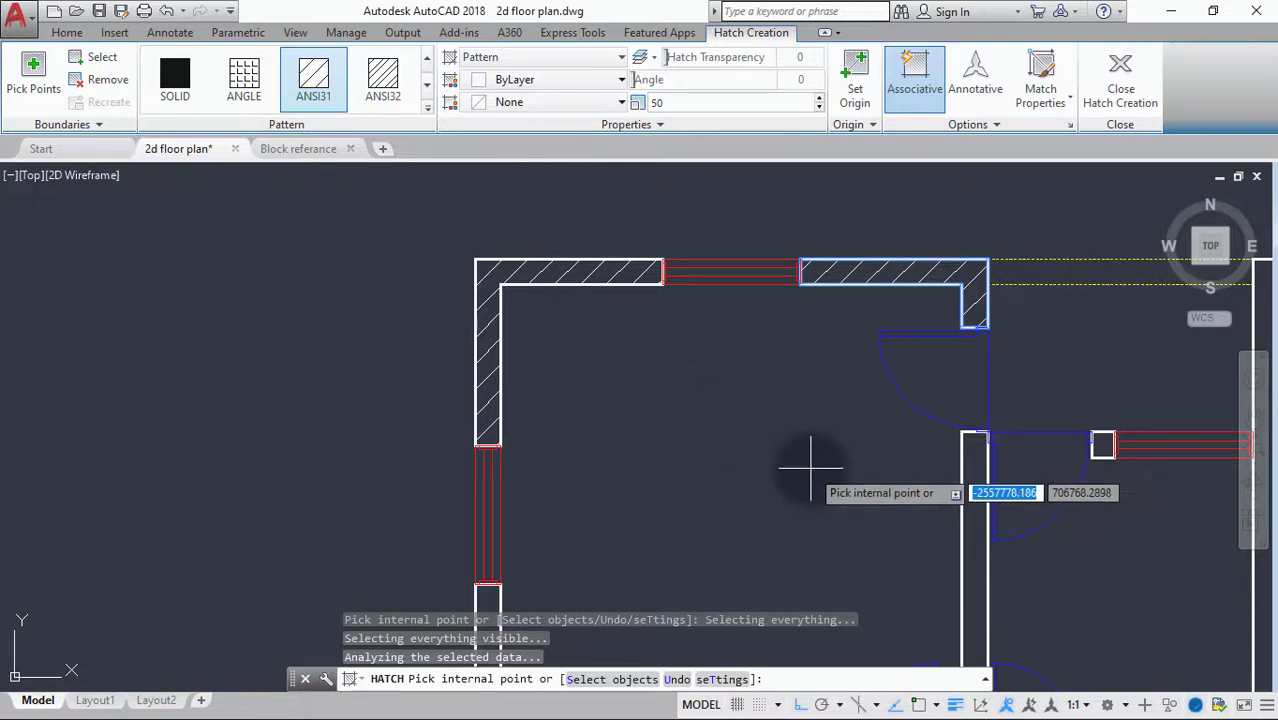
pyautogui.press('Return')
pyautogui.press('Return')
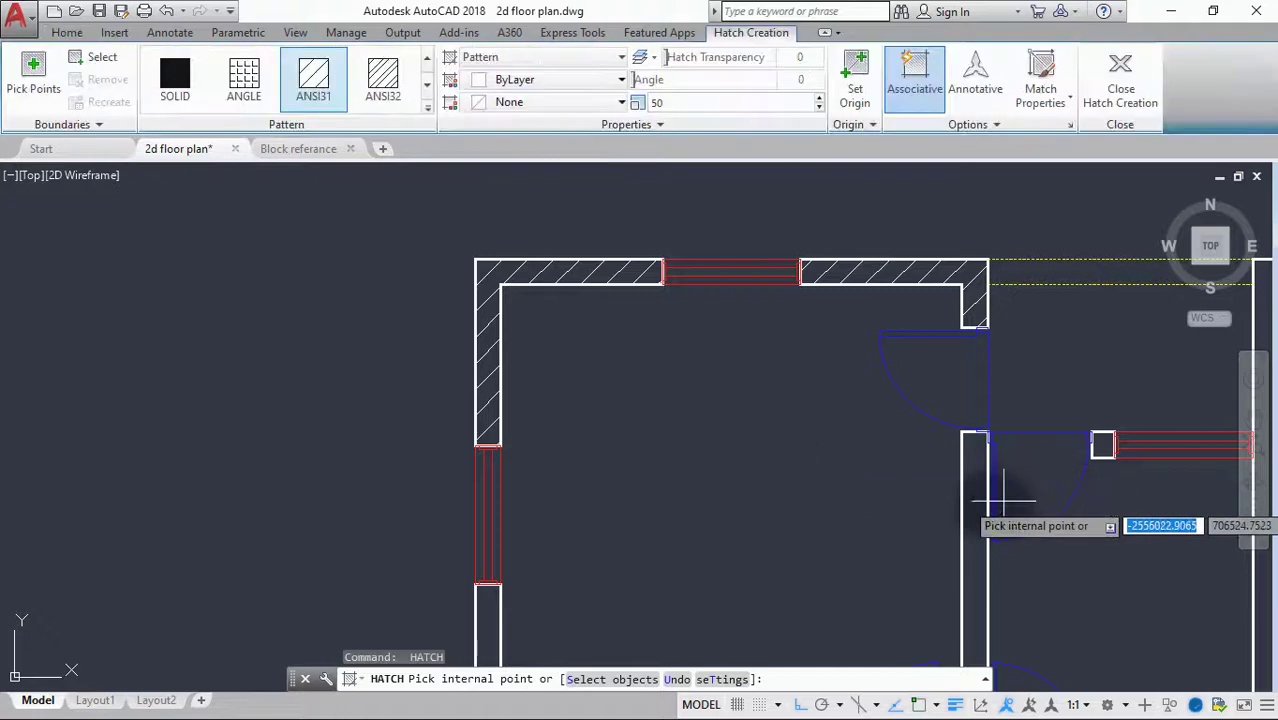
pyautogui.click(978, 508)
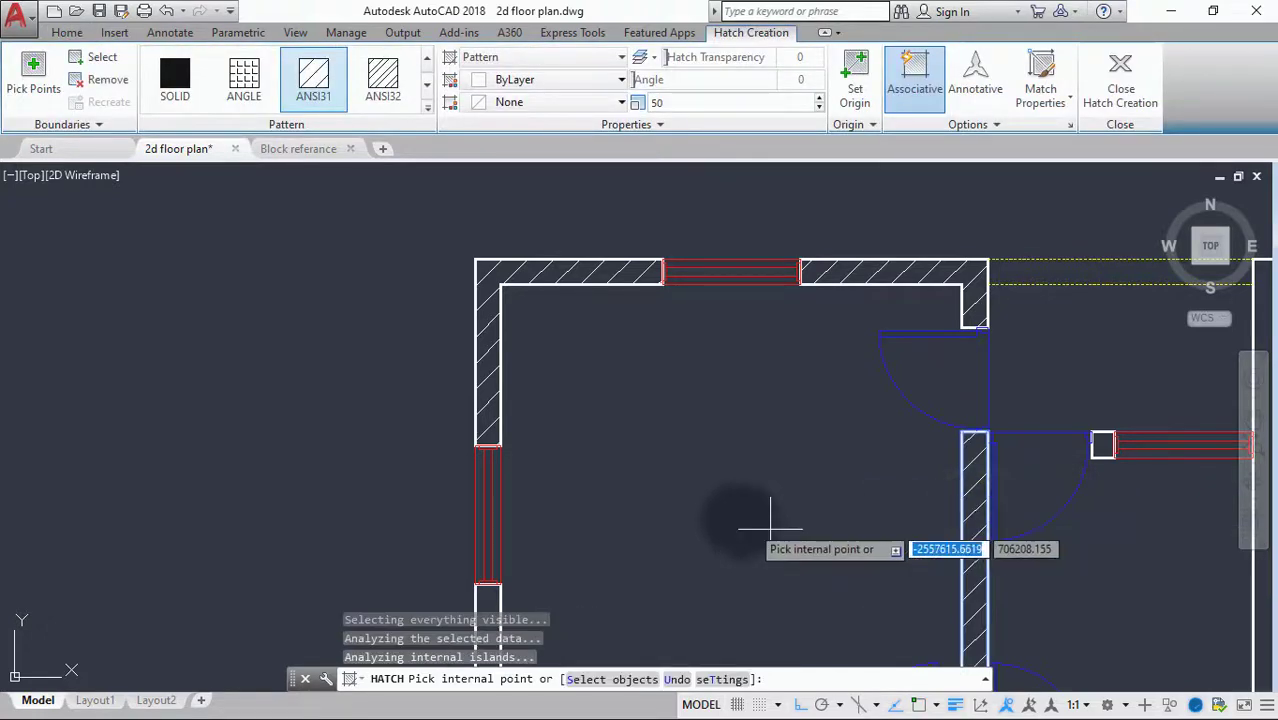
pyautogui.press('Return')
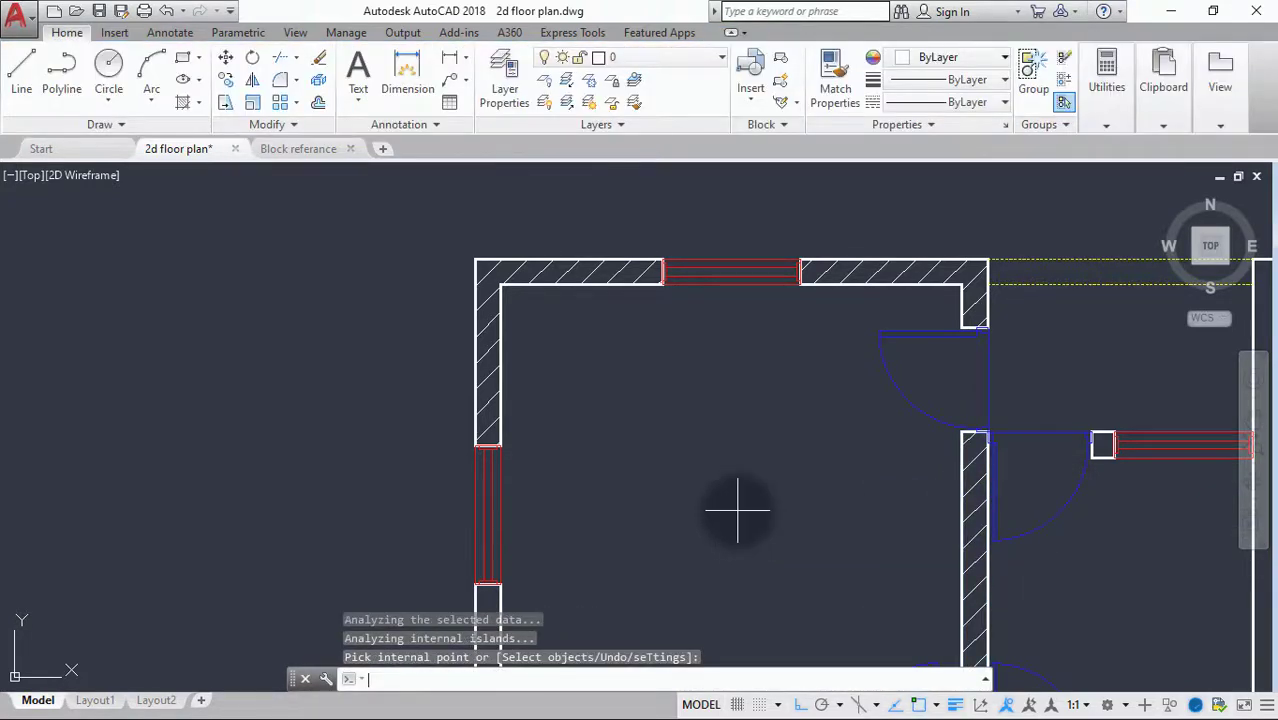
# Hatch the wall at the upper-left room's bottom-left corner, between the left window and the small room's door.
pyautogui.press('Return')
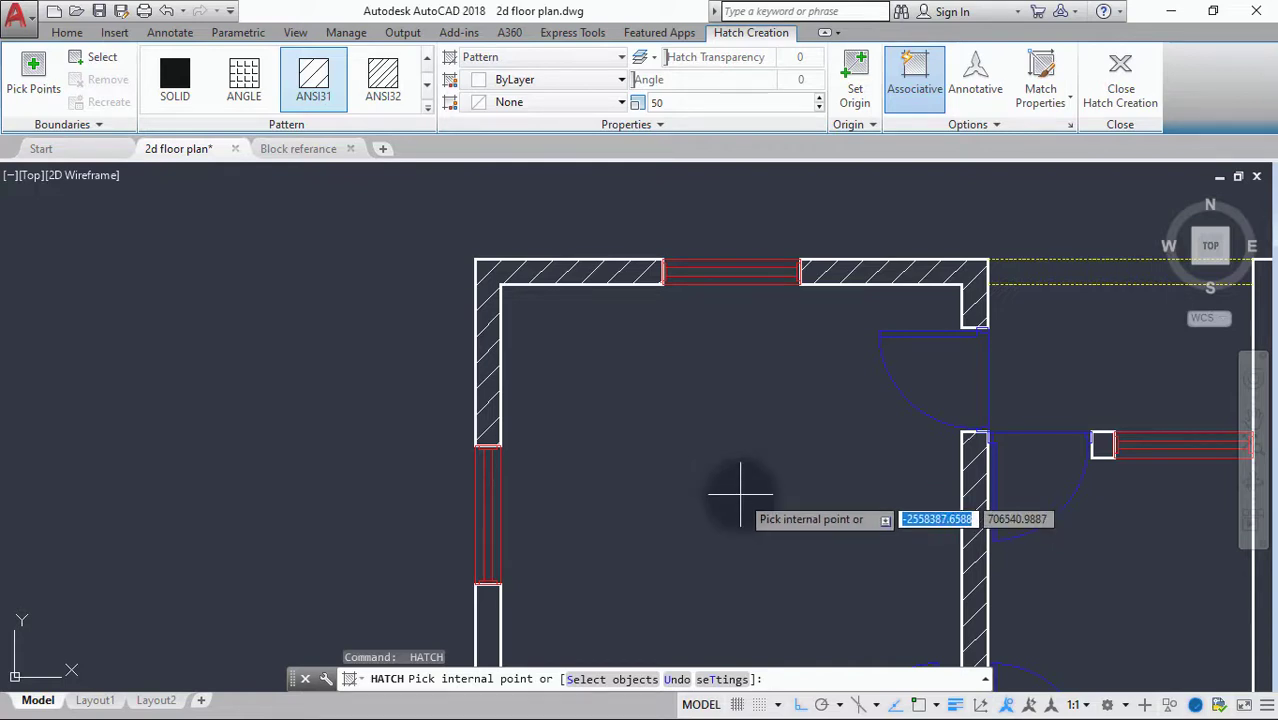
pyautogui.scroll(-3, 740, 495)
pyautogui.scroll(5, 585, 419)
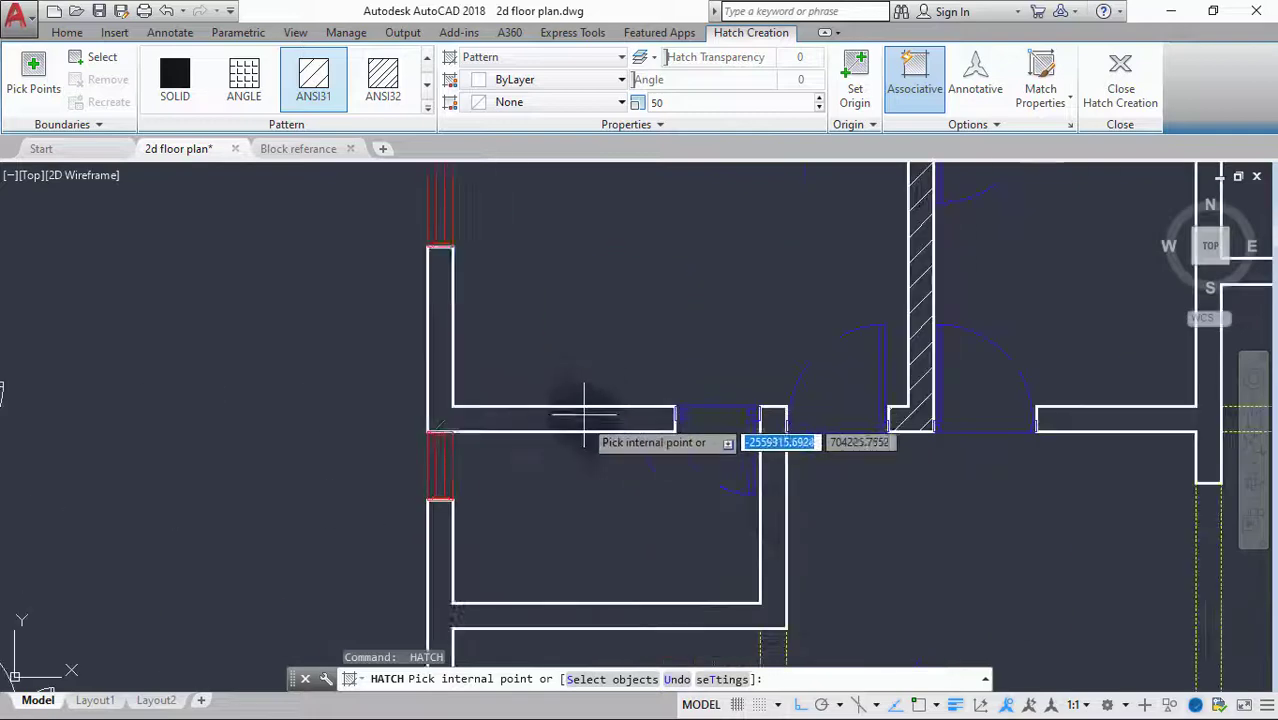
pyautogui.click(580, 418)
pyautogui.click(745, 550)
pyautogui.hotkey('ctrl', 'z')
pyautogui.click(509, 362)
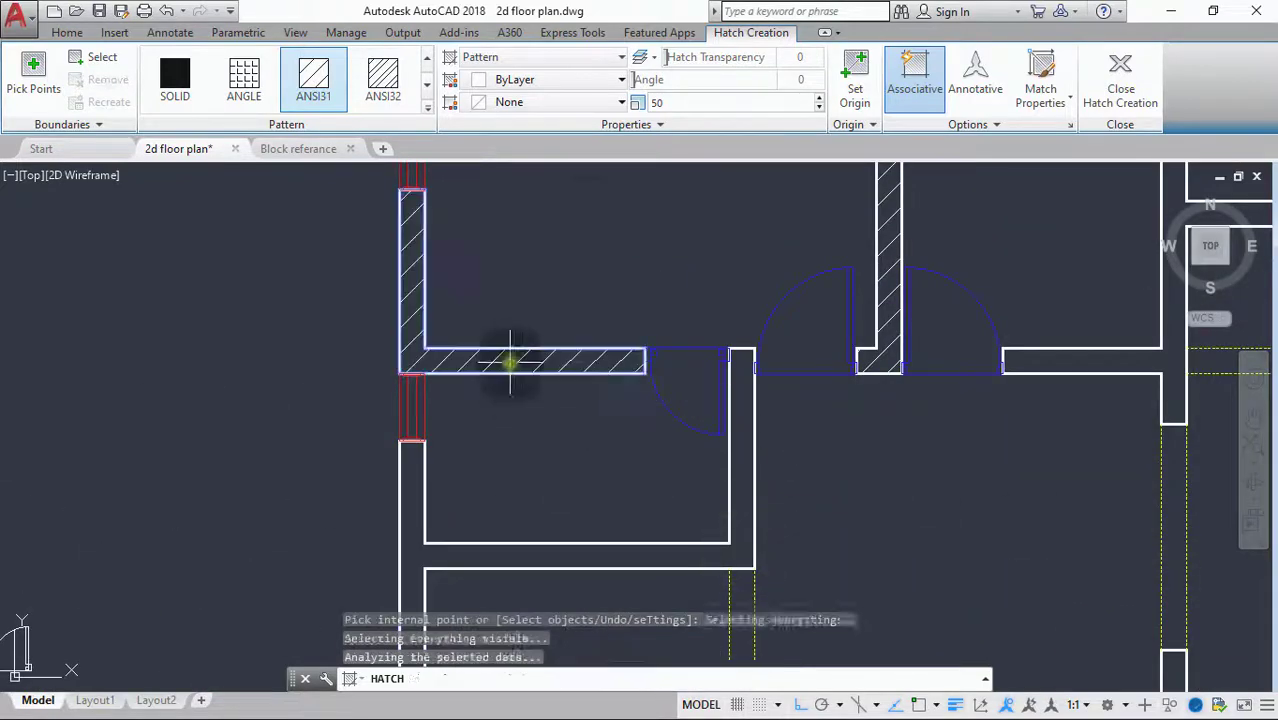
pyautogui.press('Return')
# Hatch the connected walls around the small left room and the lower-left room with ANSI31.
pyautogui.press('Return')
pyautogui.click(736, 556)
pyautogui.scroll(-2, 813, 405)
pyautogui.scroll(3, 727, 342)
pyautogui.press('Return')
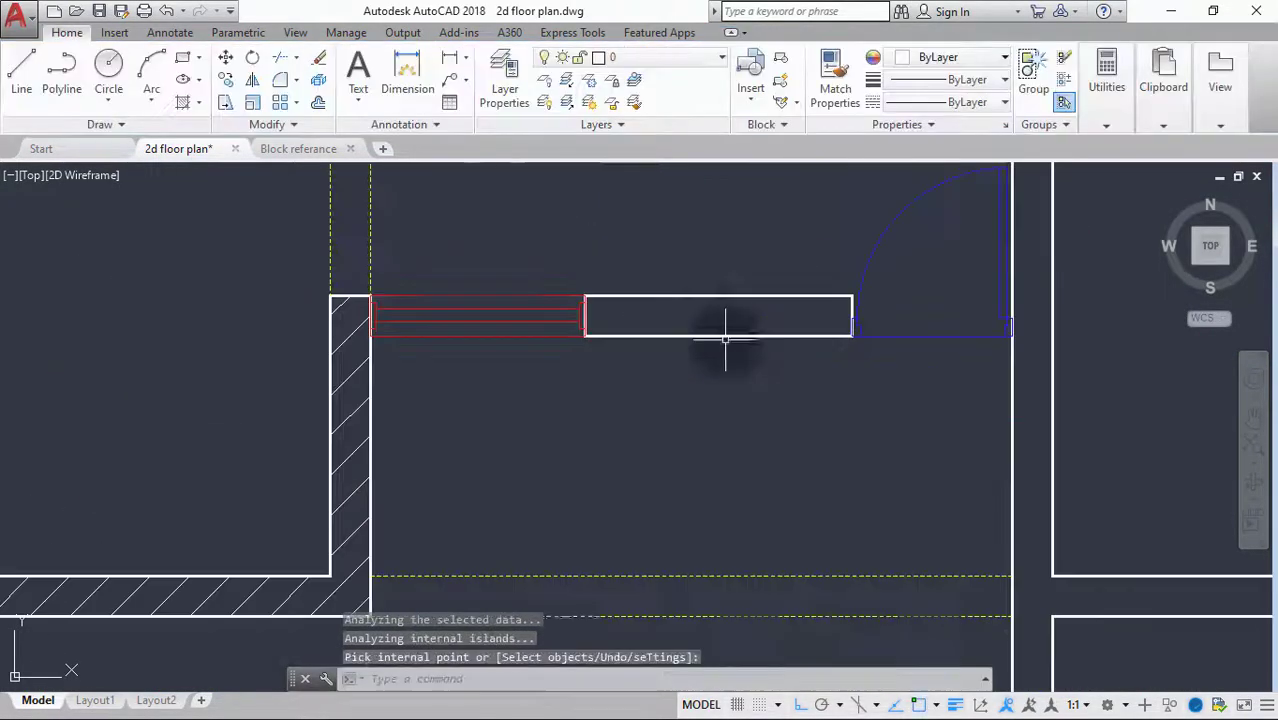
# Try to hatch the short wall between the lower window and the neighbouring door.
pyautogui.press('Return')
pyautogui.click(717, 315)
pyautogui.press('Escape')
pyautogui.hotkey('ctrl', 'z')
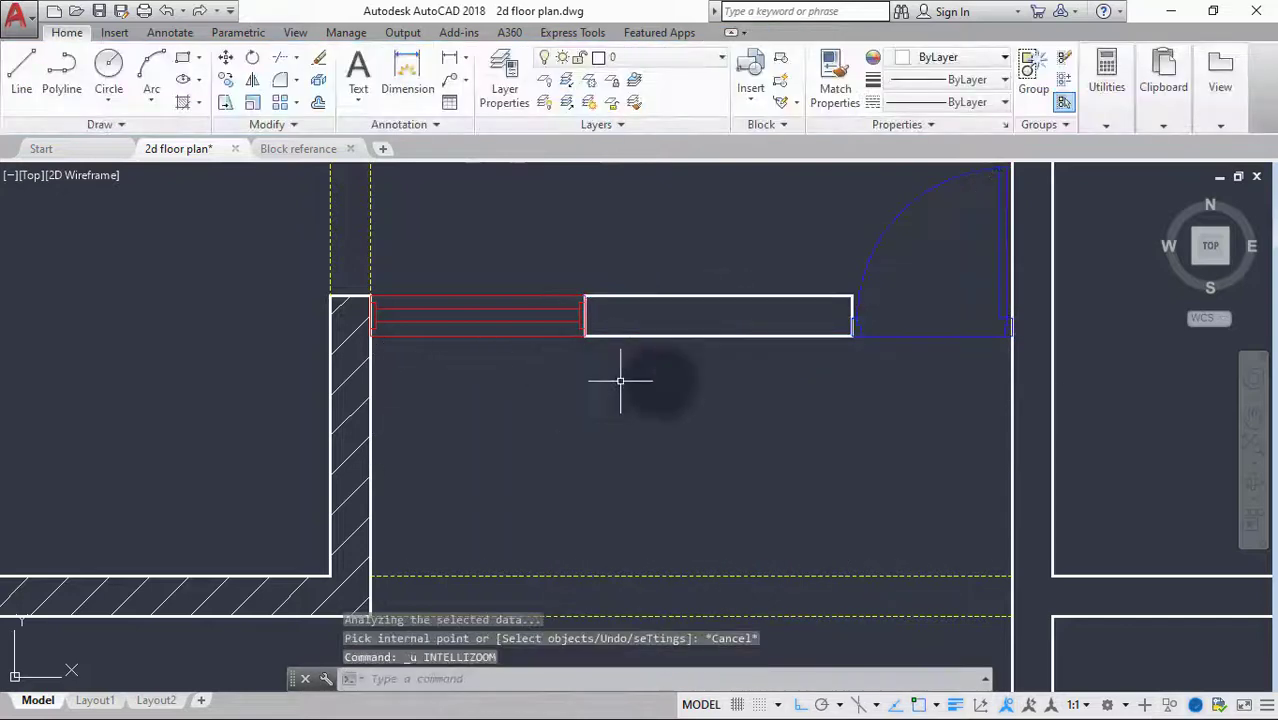
# Erase the short wall's end line at the door and redraw it between the two wall line endpoints.
pyautogui.scroll(4, 907, 294)
pyautogui.click(938, 306)
pyautogui.press('Delete')
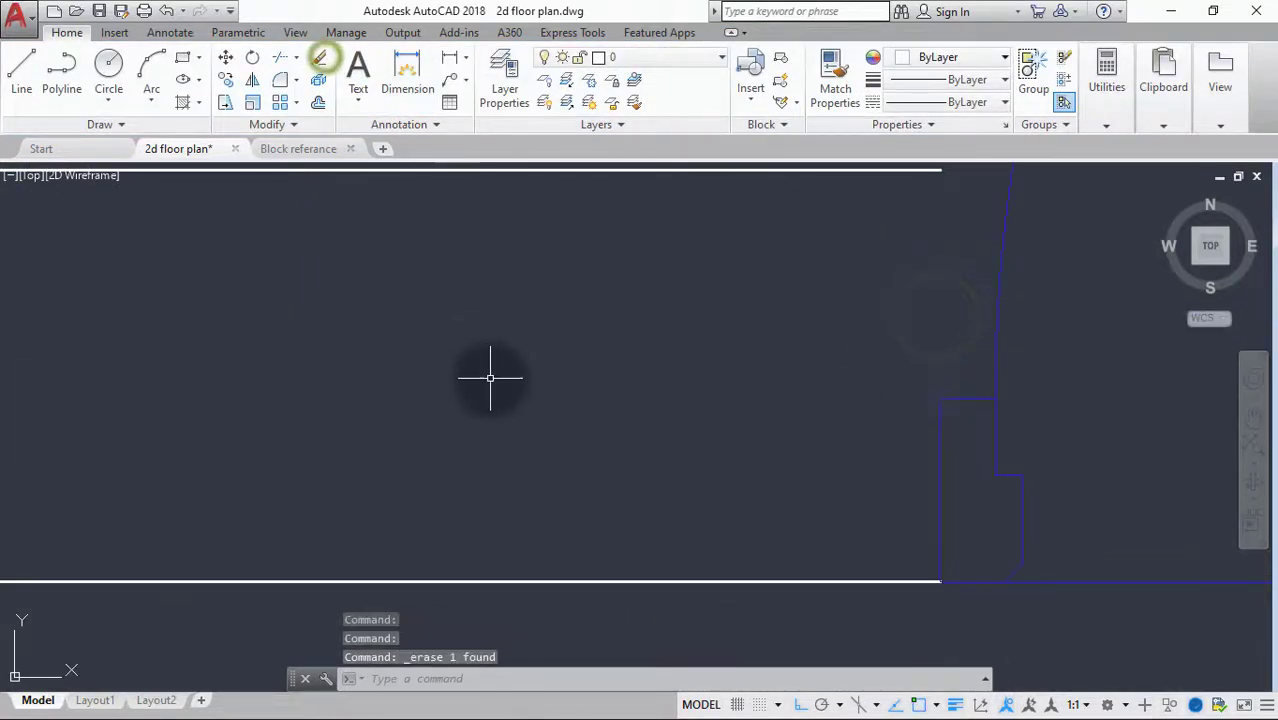
pyautogui.write('l')
pyautogui.press('Return')
pyautogui.scroll(-3, 868, 285)
pyautogui.click(870, 285)
pyautogui.click(874, 444)
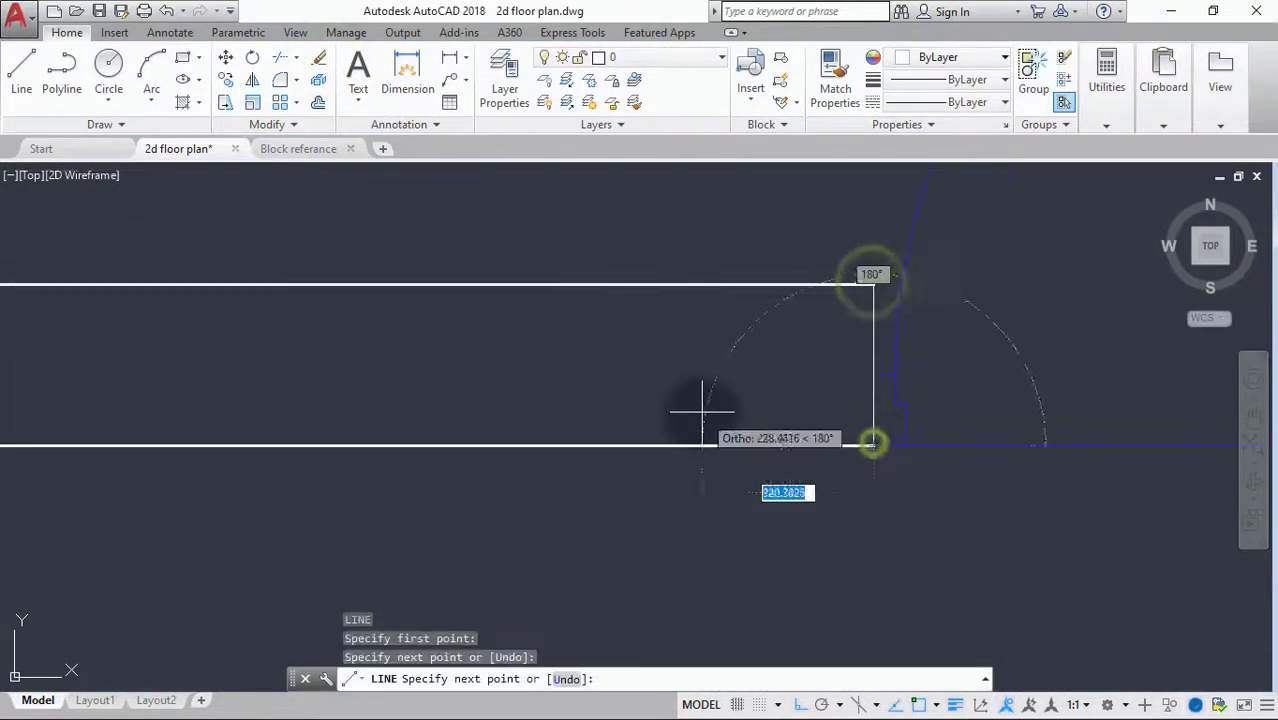
pyautogui.press('Escape')
# Match the redrawn end line's properties to the short wall's upper line.
pyautogui.write('ma')
pyautogui.press('Return')
pyautogui.click(775, 285)
pyautogui.scroll(-3, 875, 315)
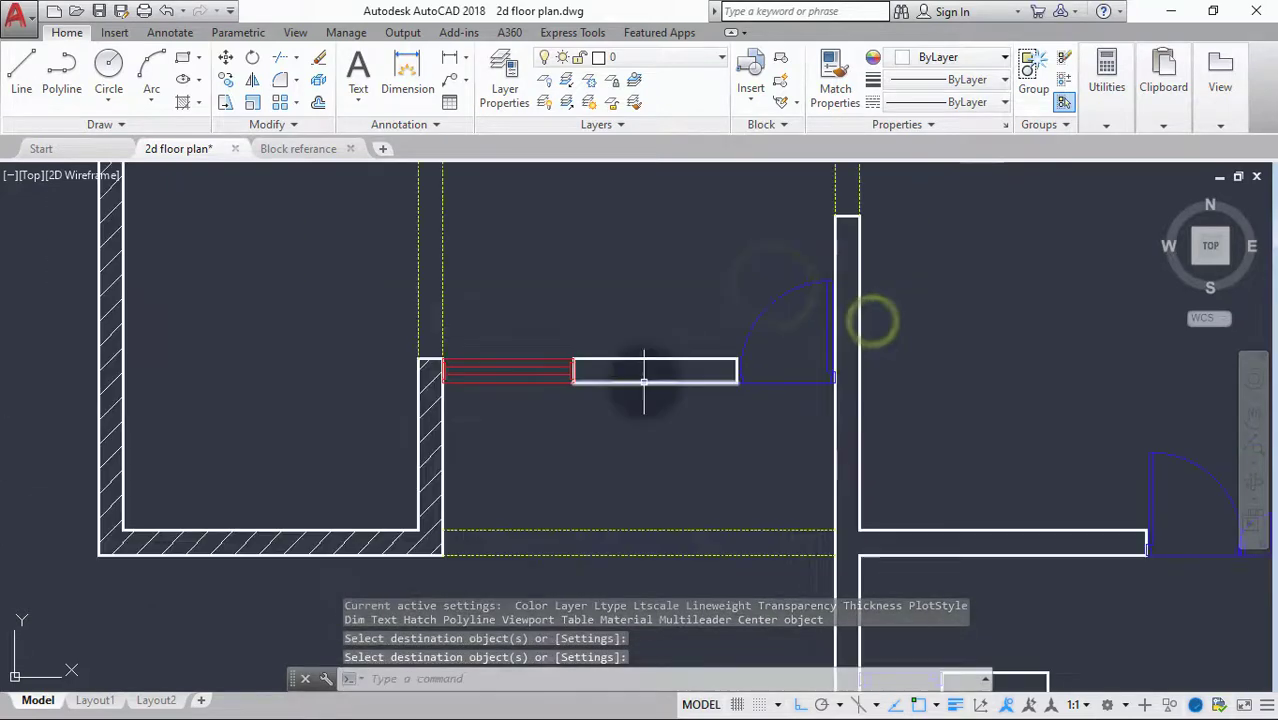
# Try to hatch the short wall beside the door with ANSI31, and undo the fill.
pyautogui.click(183, 102)
pyautogui.click(665, 376)
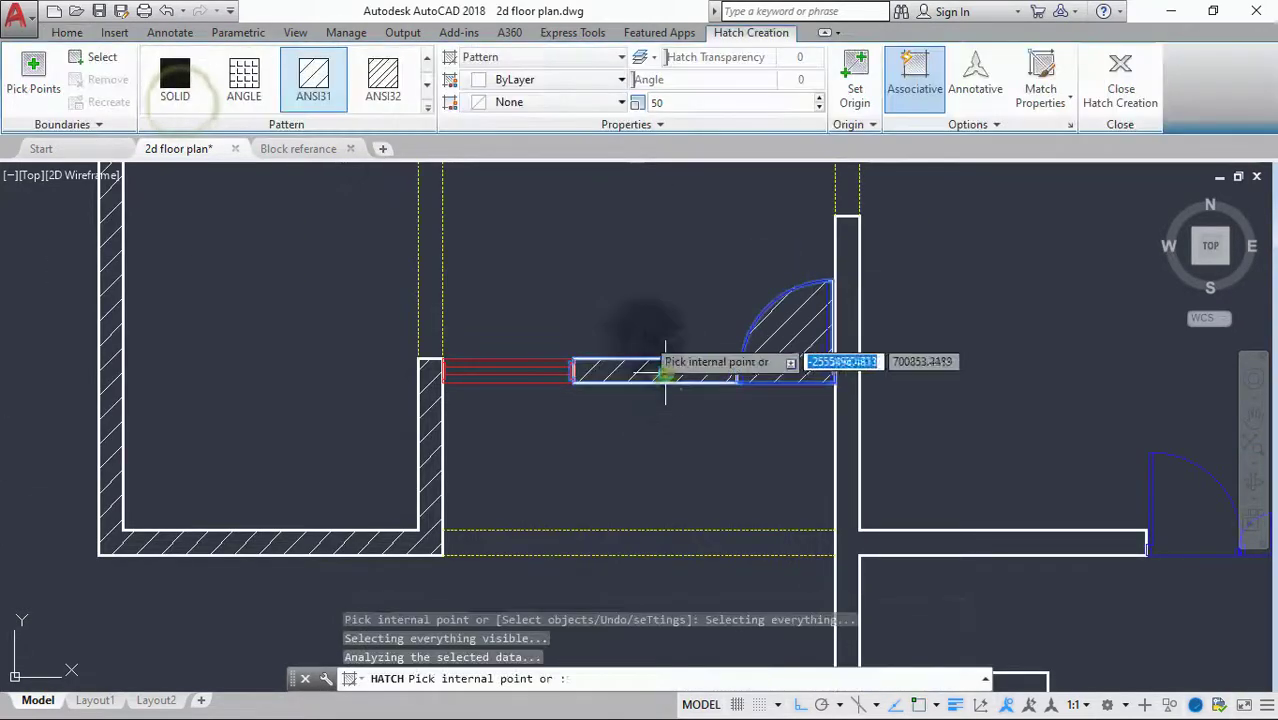
pyautogui.hotkey('ctrl', 'z')
pyautogui.press('Escape')
pyautogui.scroll(6, 666, 355)
pyautogui.scroll(-3, 666, 355)
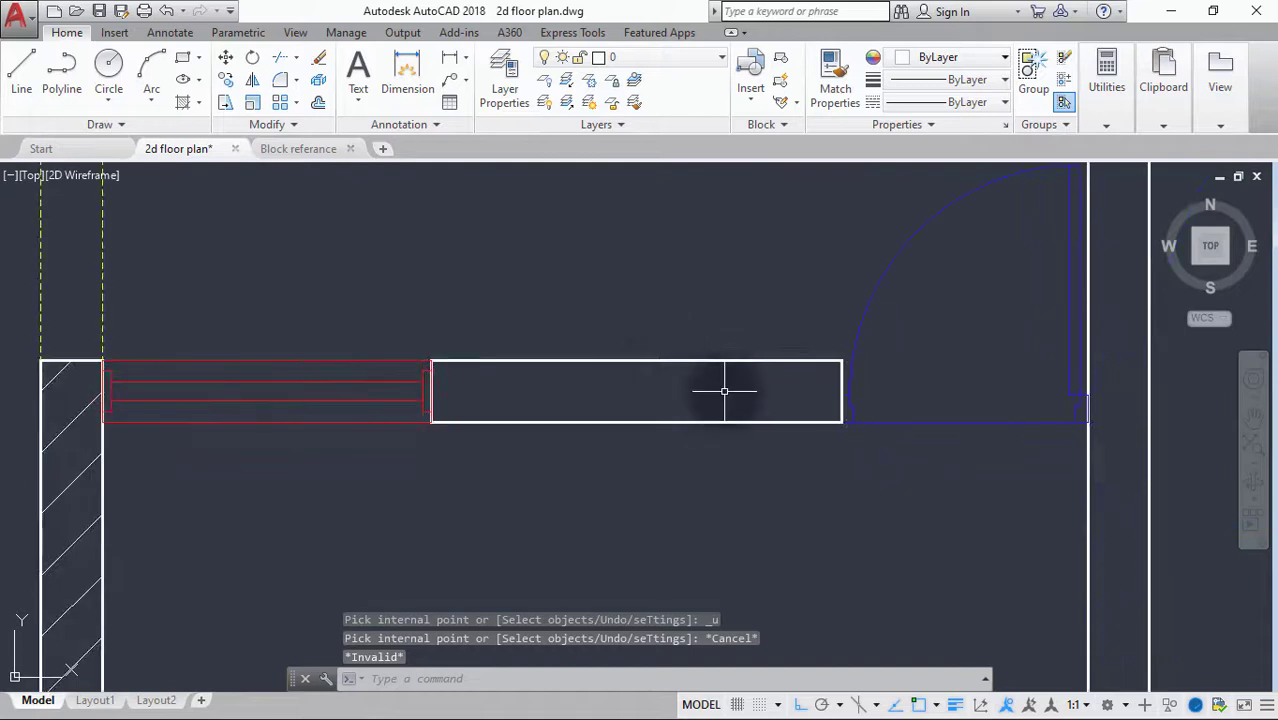
# Replace the short wall's end line at the door with a new line closing the two wall lines.
pyautogui.click(846, 382)
pyautogui.press('Delete')
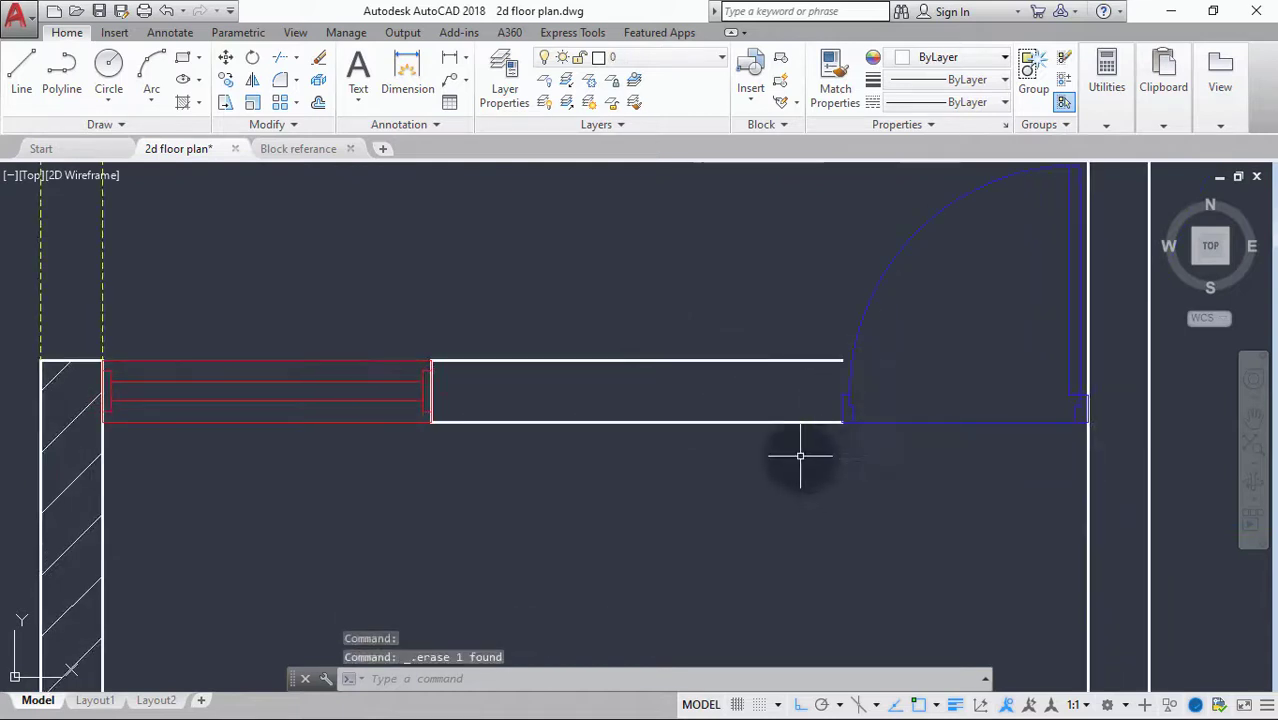
pyautogui.press('Return')
pyautogui.click(842, 360)
pyautogui.scroll(5, 843, 424)
pyautogui.click(832, 404)
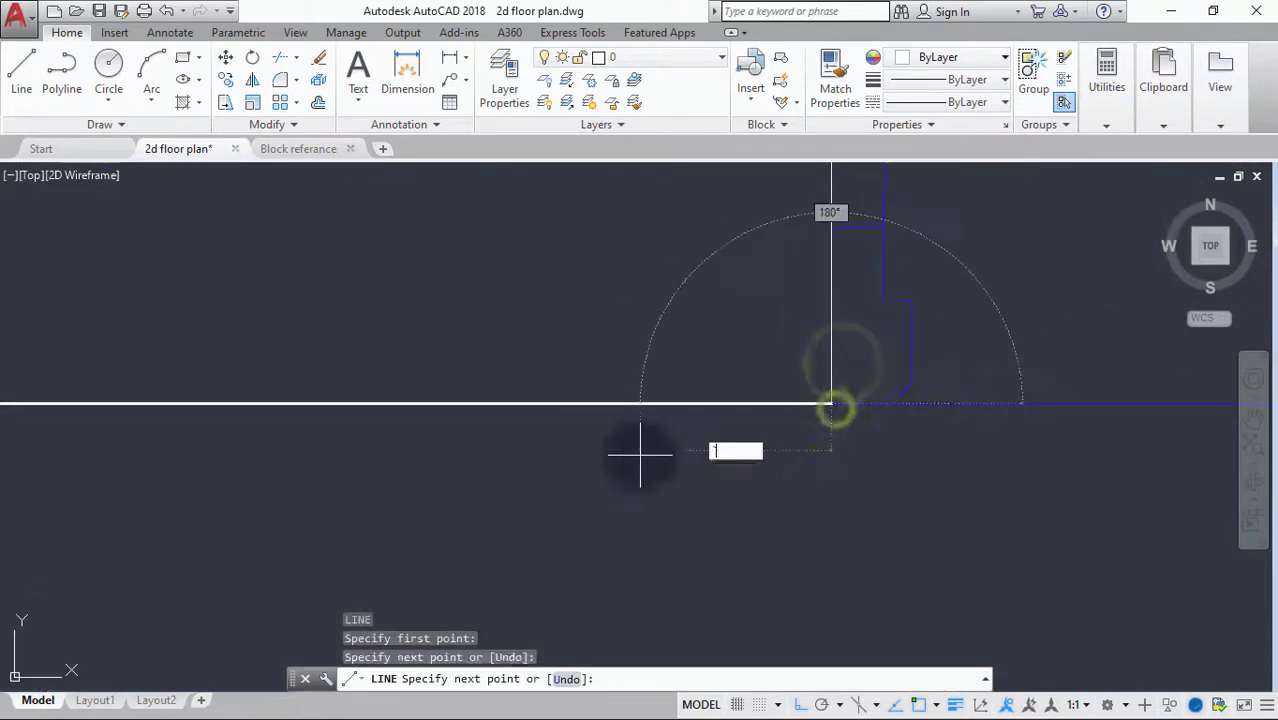
pyautogui.press('Escape')
pyautogui.press('Escape')
# Match the new end line's properties to the short wall's lower line.
pyautogui.write('ma')
pyautogui.press('Return')
pyautogui.click(650, 402)
pyautogui.scroll(-6, 638, 399)
pyautogui.click(680, 362)
pyautogui.press('Return')
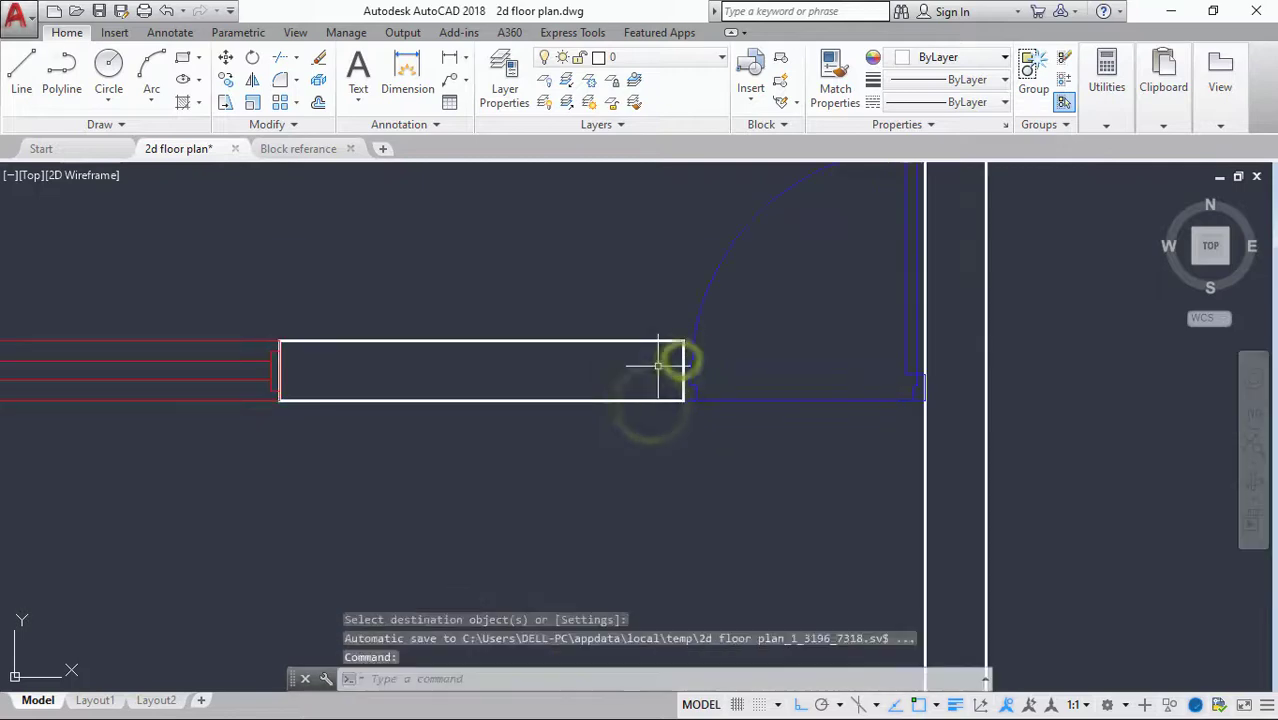
# Apply the ANSI31 hatch at scale 50 inside the closed short wall.
pyautogui.click(179, 98)
pyautogui.click(509, 370)
pyautogui.press('Escape')
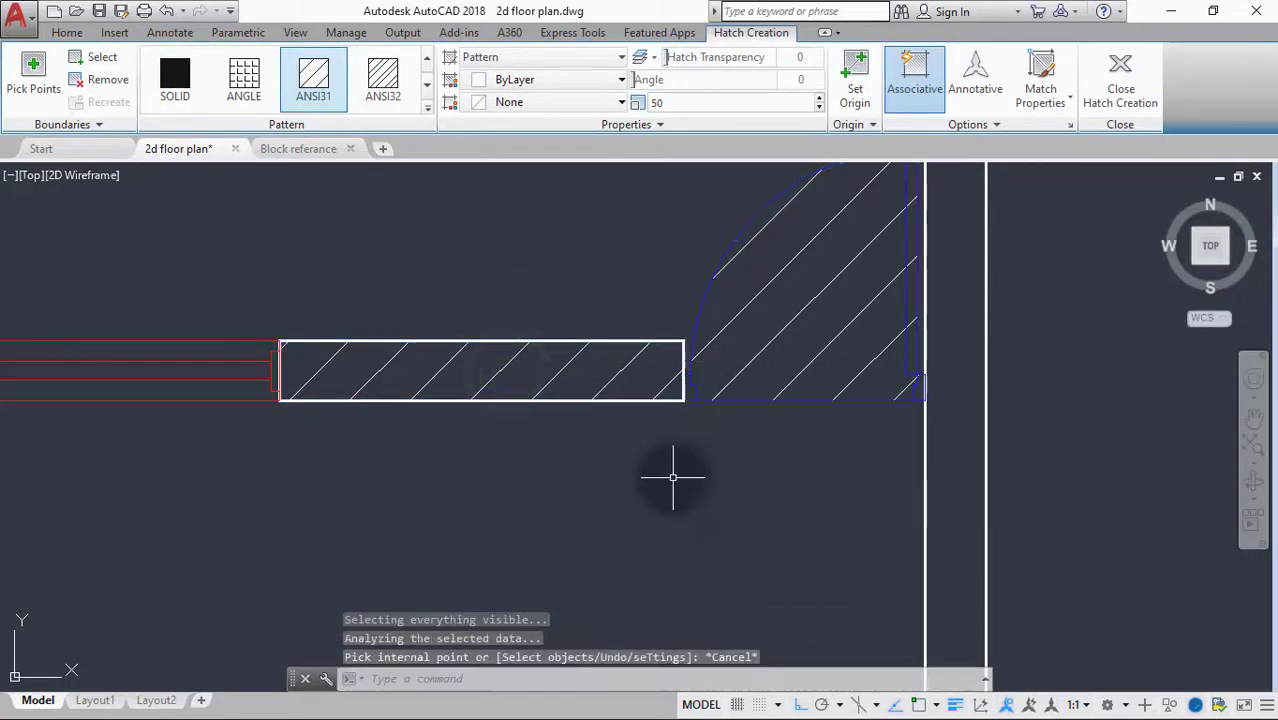
# Try to trim the hatch out of the door swing beside the short wall, and erase that hatch.
pyautogui.write('tr')
pyautogui.press('Return')
pyautogui.press('Return')
pyautogui.press('Return')
pyautogui.press('Return')
pyautogui.click(809, 400)
pyautogui.press('Return')
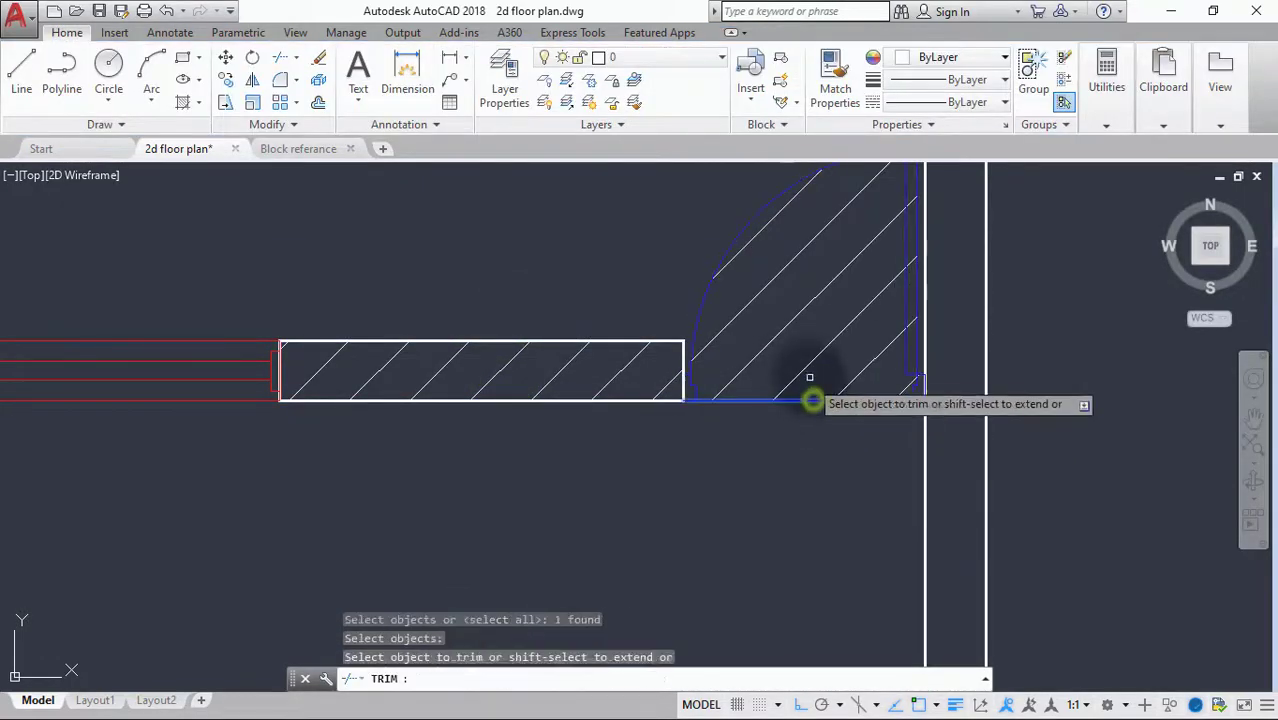
pyautogui.click(812, 364)
pyautogui.press('Escape')
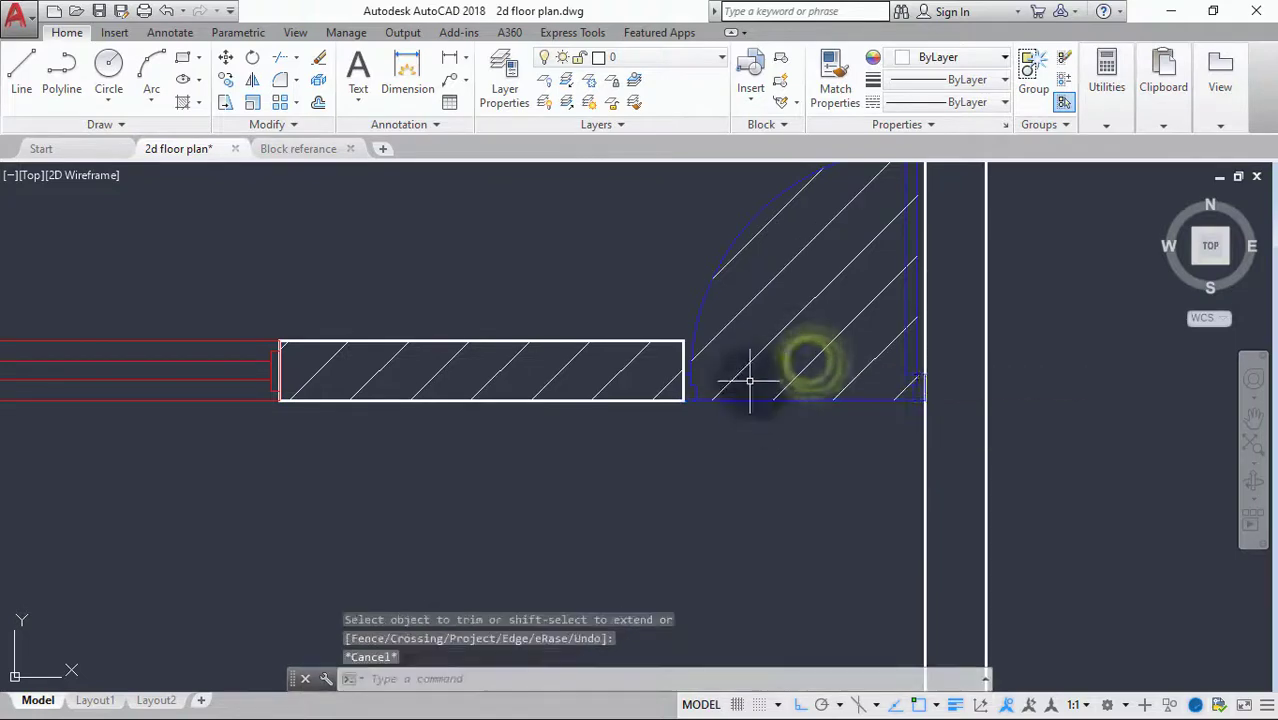
pyautogui.click(662, 383)
pyautogui.press('Delete')
# Hatch the central vertical wall and the horizontal wall to its right with ANSI31 at scale 50.
pyautogui.scroll(-2, 457, 441)
pyautogui.click(183, 101)
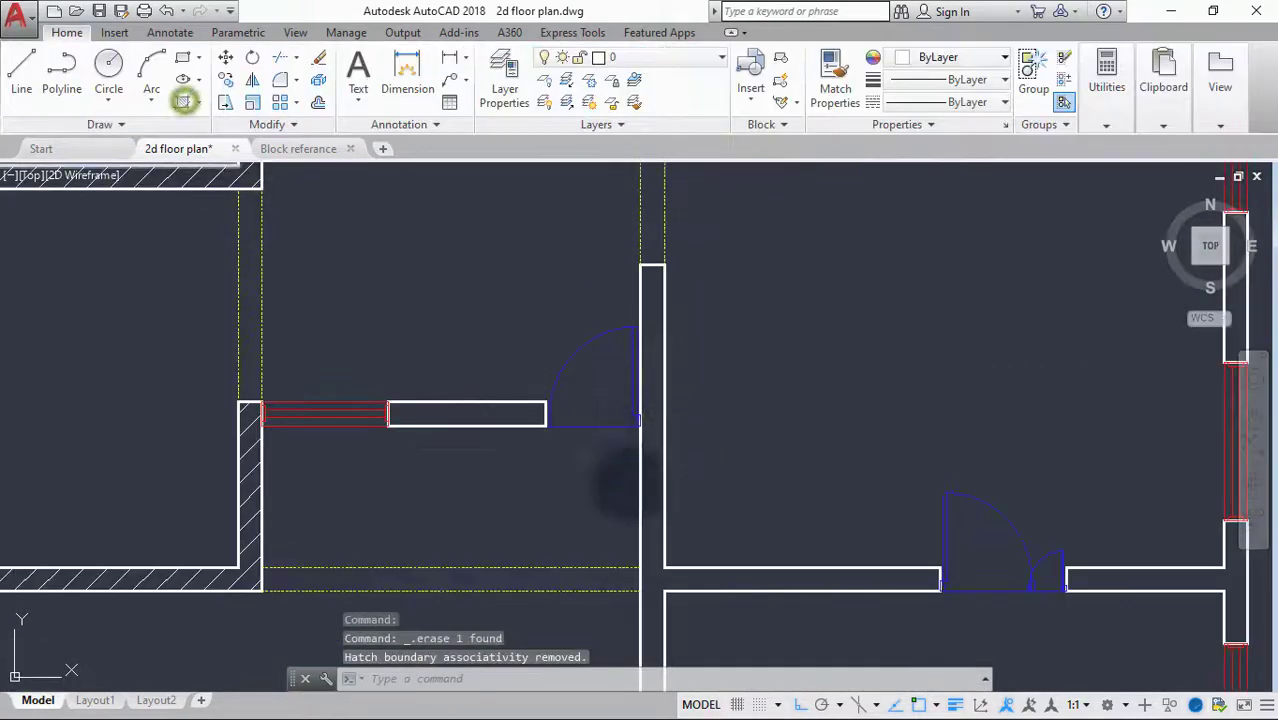
pyautogui.scroll(-4, 650, 523)
pyautogui.click(650, 525)
pyautogui.scroll(7, 650, 524)
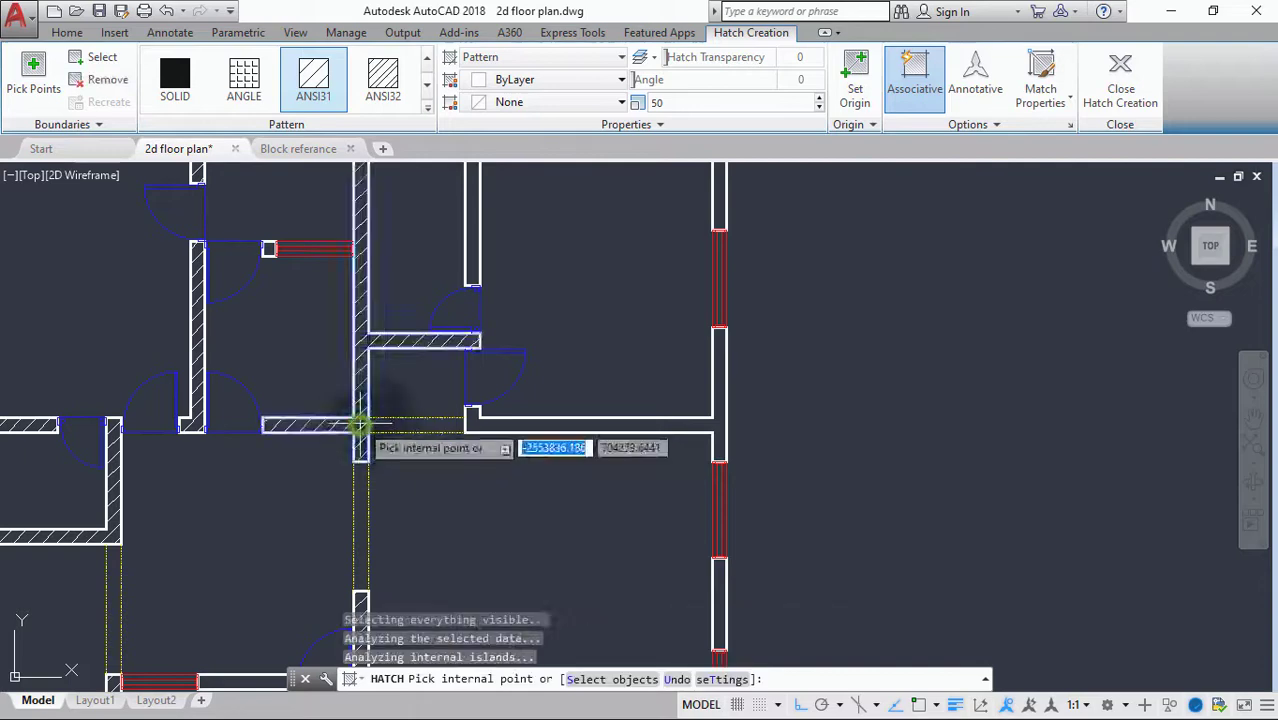
pyautogui.click(534, 428)
pyautogui.press('Return')
# Hatch the upper partition wall and the plan's upper-right corner wall with ANSI31 at scale 50.
pyautogui.press('Return')
pyautogui.moveTo(450, 294); pyautogui.dragTo(530, 427, button='middle')
pyautogui.scroll(2, 530, 384)
pyautogui.click(567, 384)
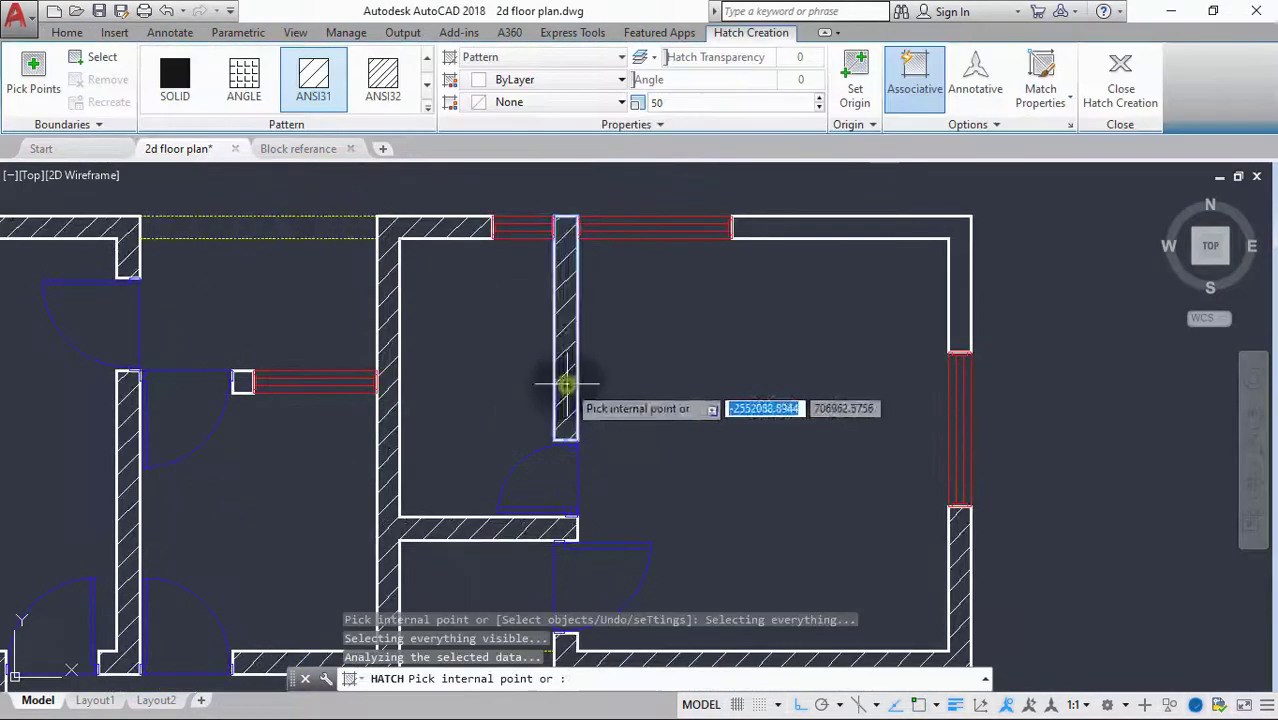
pyautogui.press('Return')
pyautogui.click(919, 223)
# Hatch the remaining outer walls on the plan's right side and the lower room's walls with ANSI31 at scale 50.
pyautogui.scroll(-6, 713, 522)
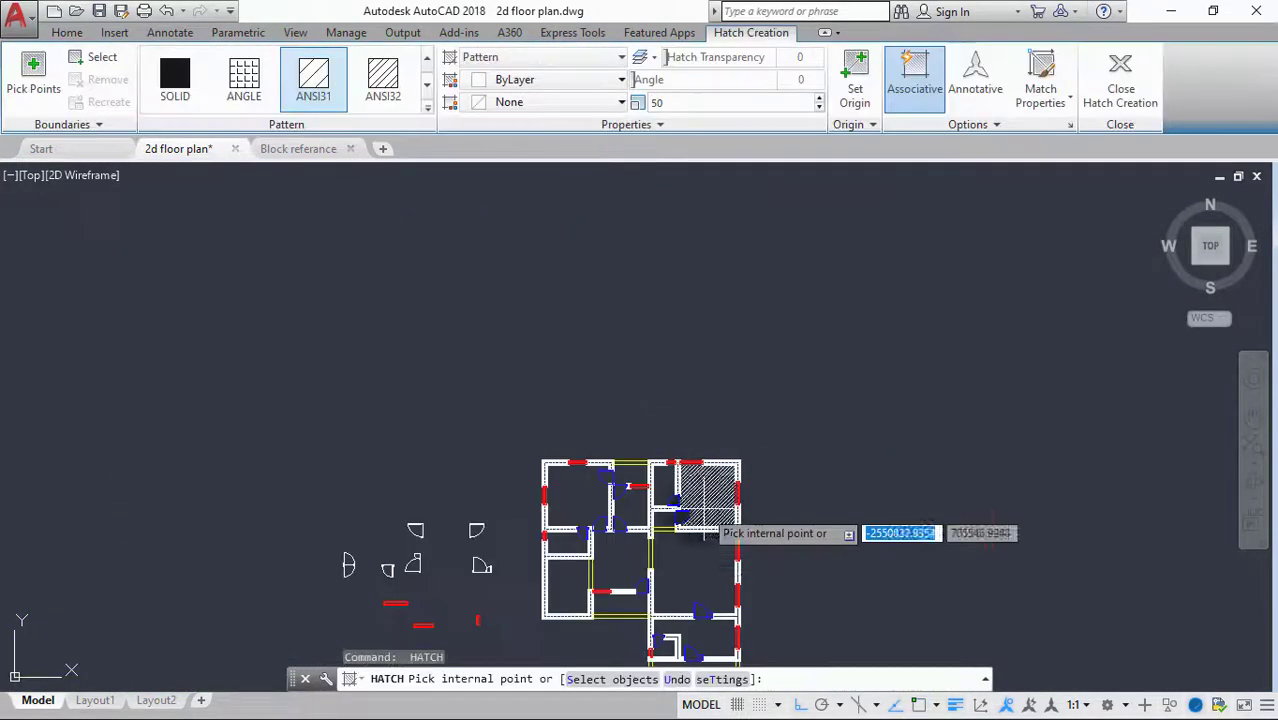
pyautogui.scroll(4, 676, 392)
pyautogui.scroll(4, 770, 371)
pyautogui.click(785, 379)
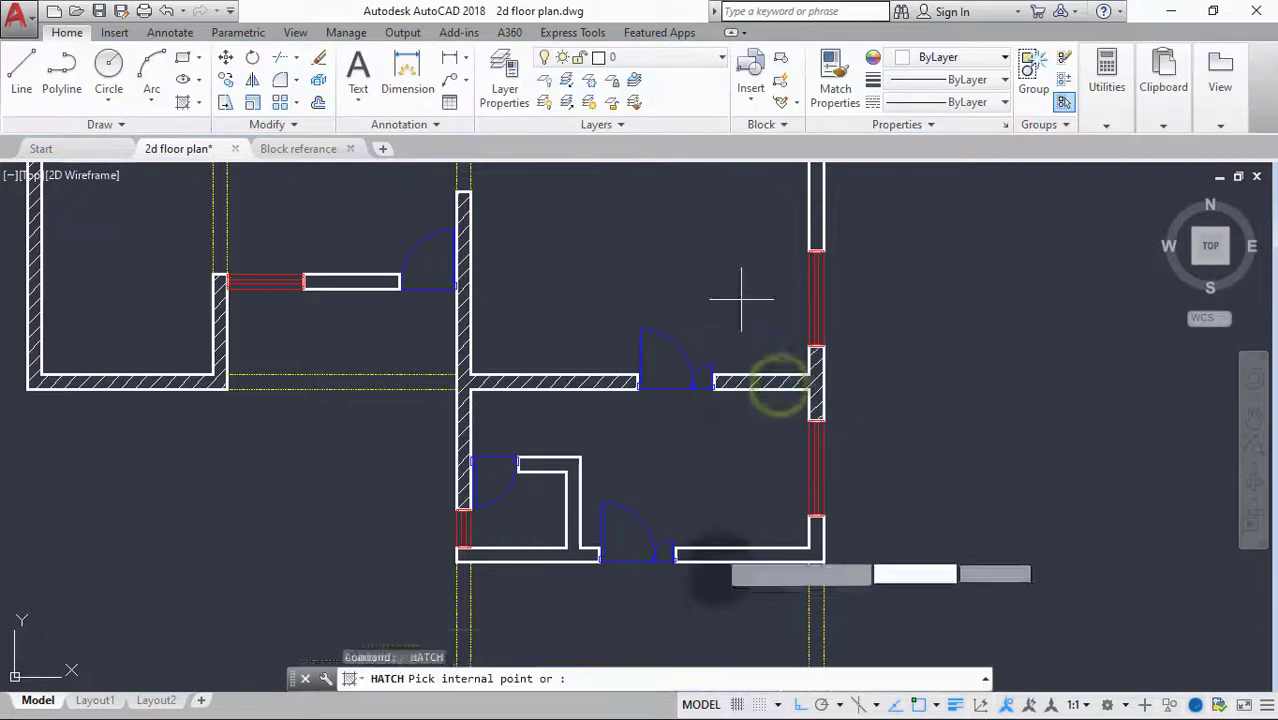
pyautogui.click(799, 497)
pyautogui.scroll(4, 636, 420)
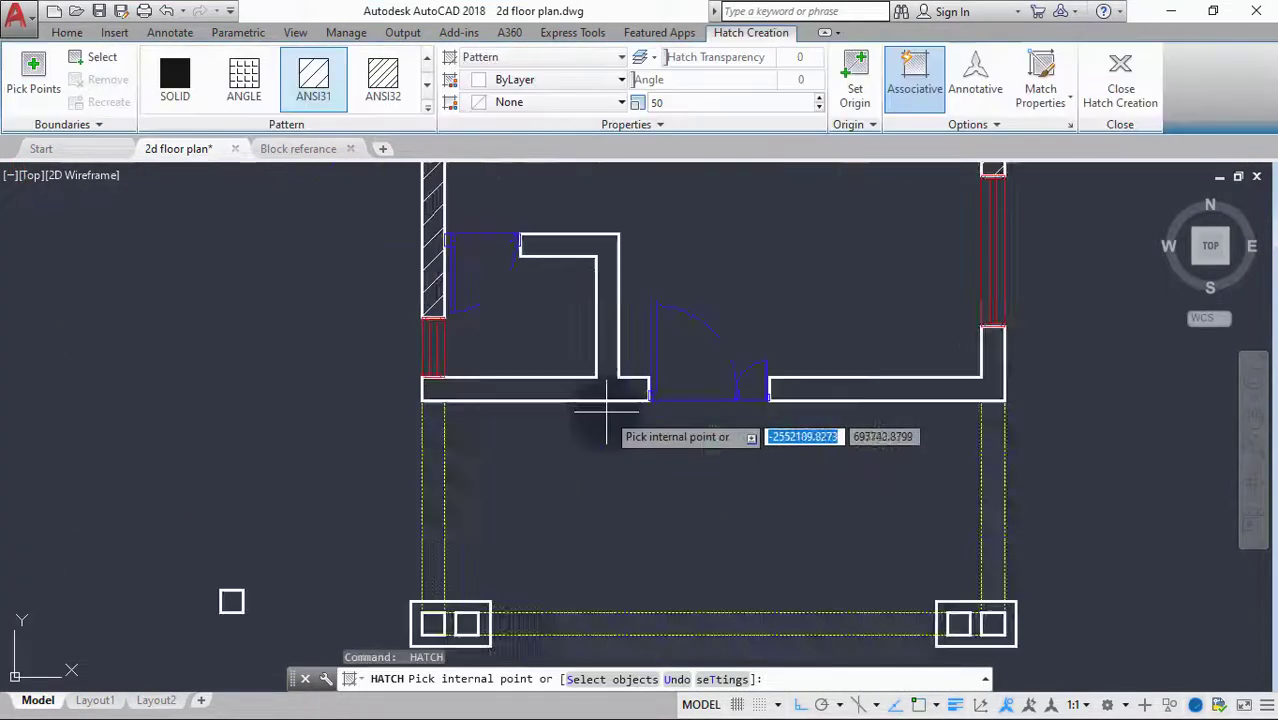
pyautogui.click(601, 374)
pyautogui.click(1000, 372)
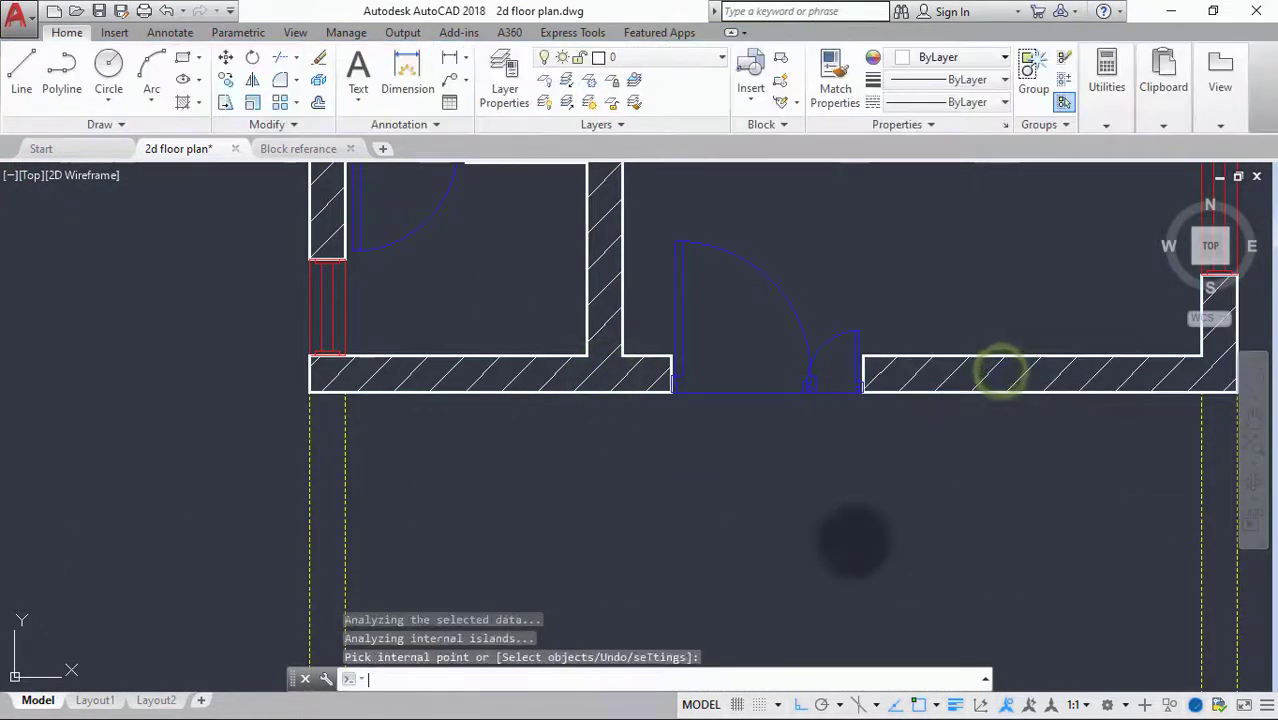
# Try to hatch the short wall between the window and the door with ANSI31 at scale 50, and undo that hatch.
pyautogui.scroll(-5, 484, 425)
pyautogui.scroll(6, 435, 378)
pyautogui.click(447, 372)
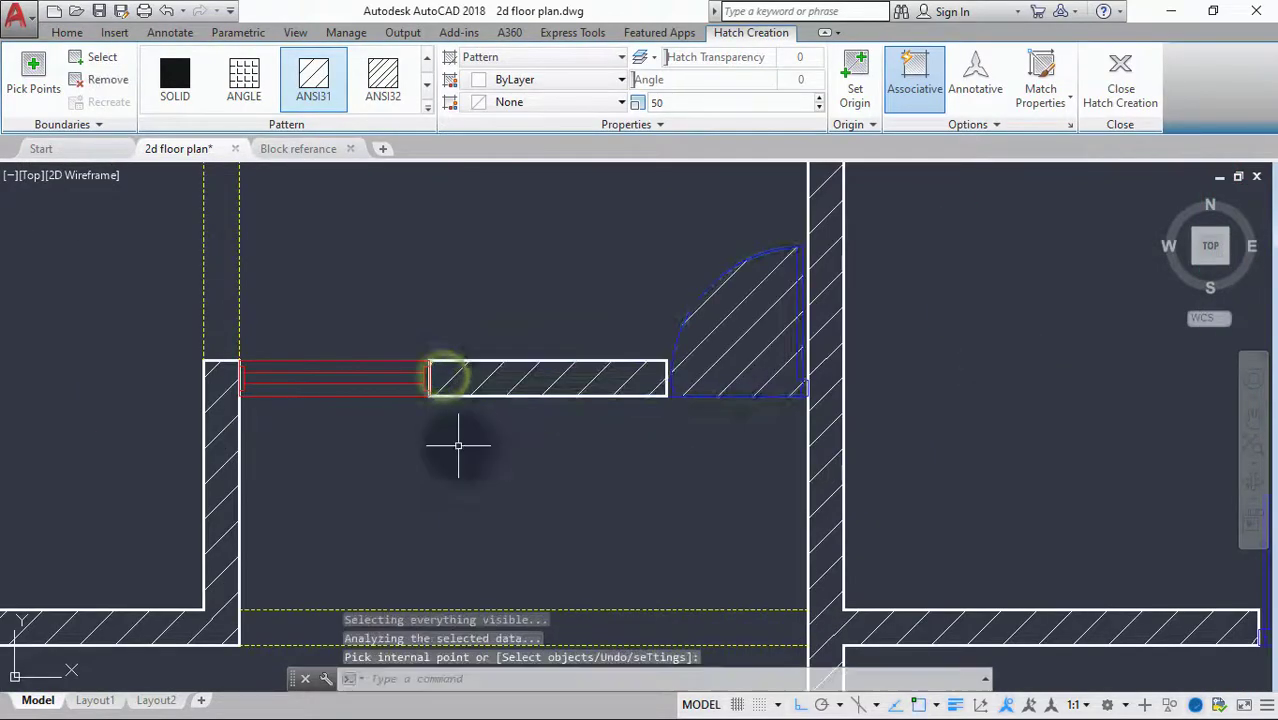
pyautogui.press('Return')
pyautogui.scroll(-5, 590, 408)
pyautogui.hotkey('ctrl', 'z')
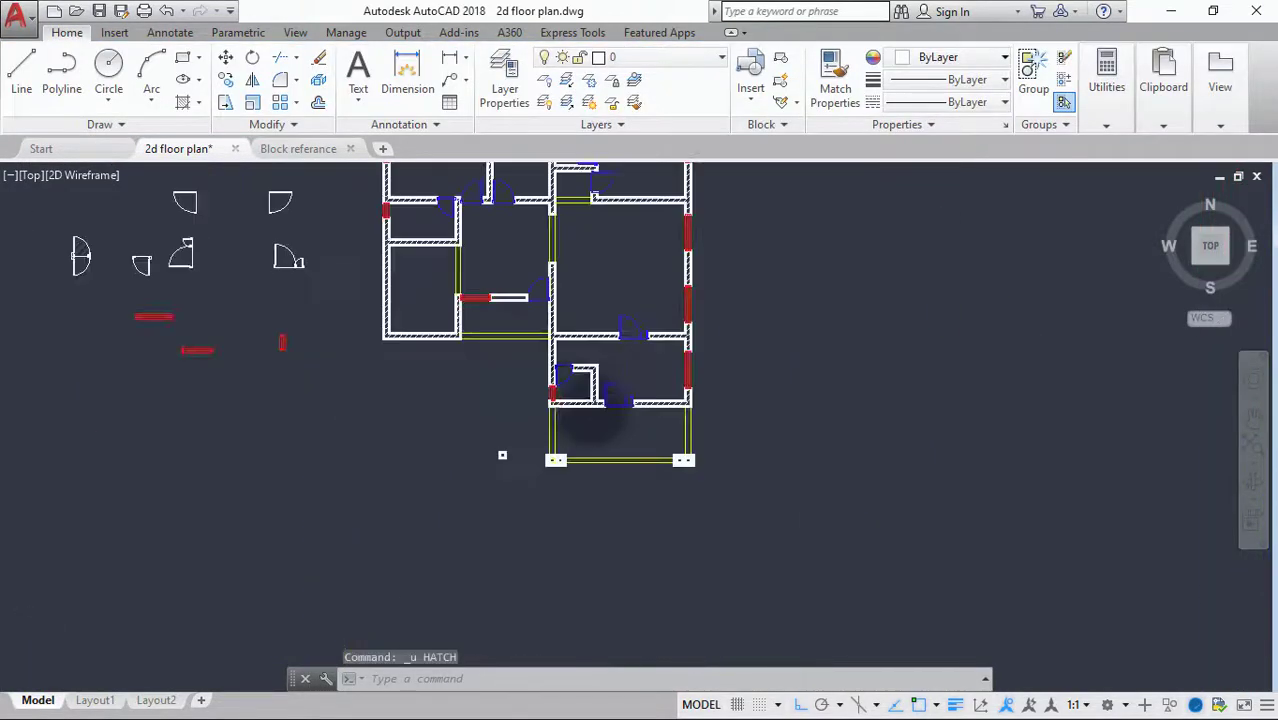
# Turn off the Door layer by selecting the door beside the short wall.
pyautogui.scroll(5, 598, 400)
pyautogui.click(544, 80)
pyautogui.click(577, 258)
pyautogui.click(585, 291)
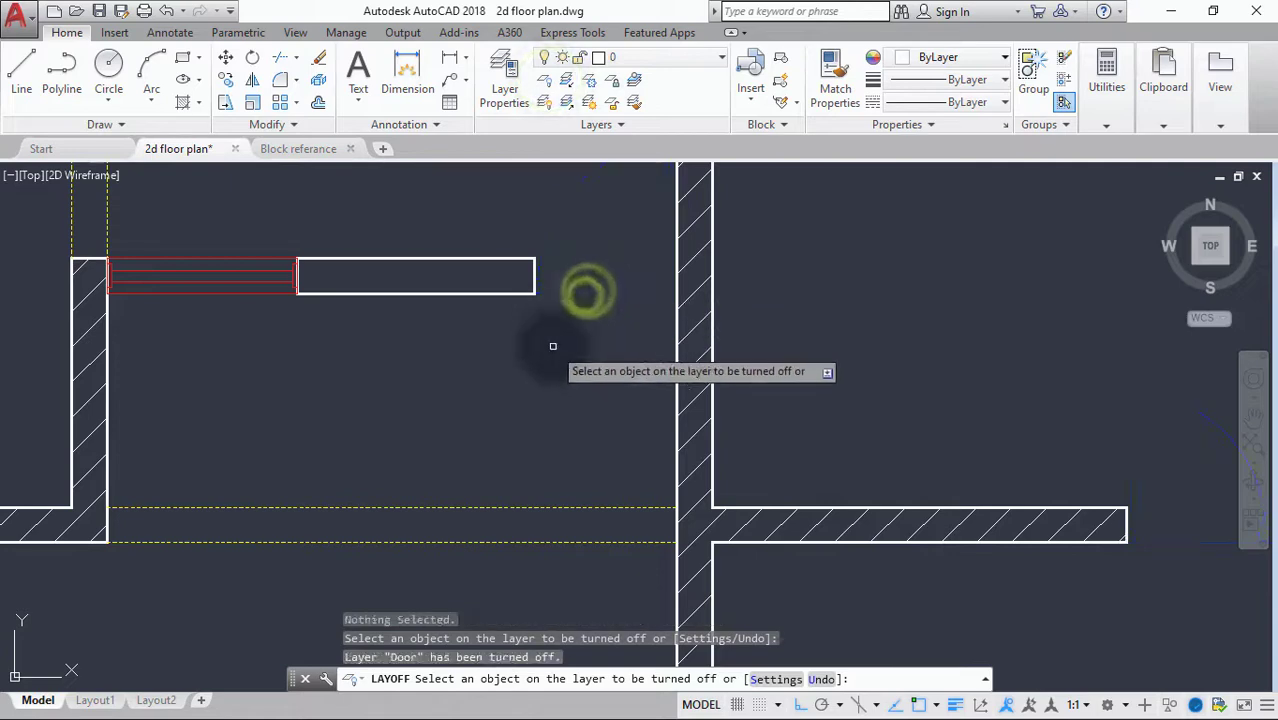
pyautogui.press('Escape')
# Hatch the short wall with ANSI31 at scale 50, and turn all layers back on.
pyautogui.click(183, 105)
pyautogui.click(451, 274)
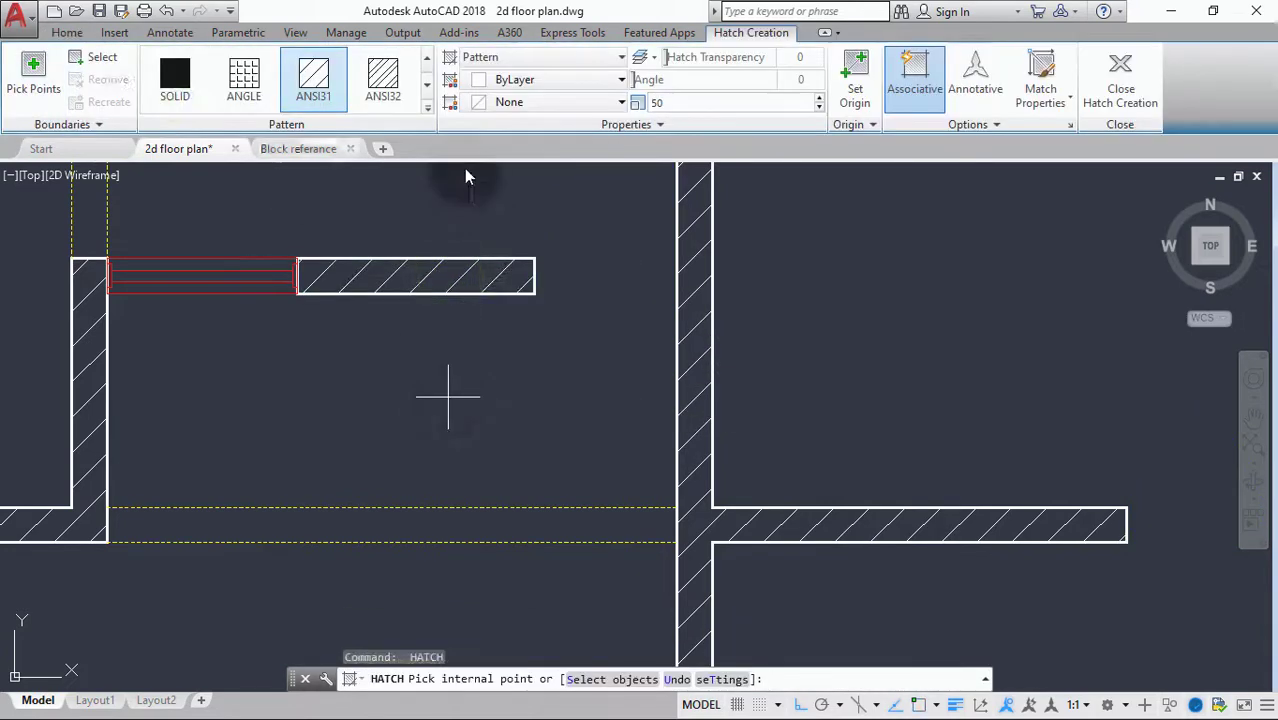
pyautogui.press('Return')
pyautogui.click(546, 103)
pyautogui.scroll(-8, 606, 453)
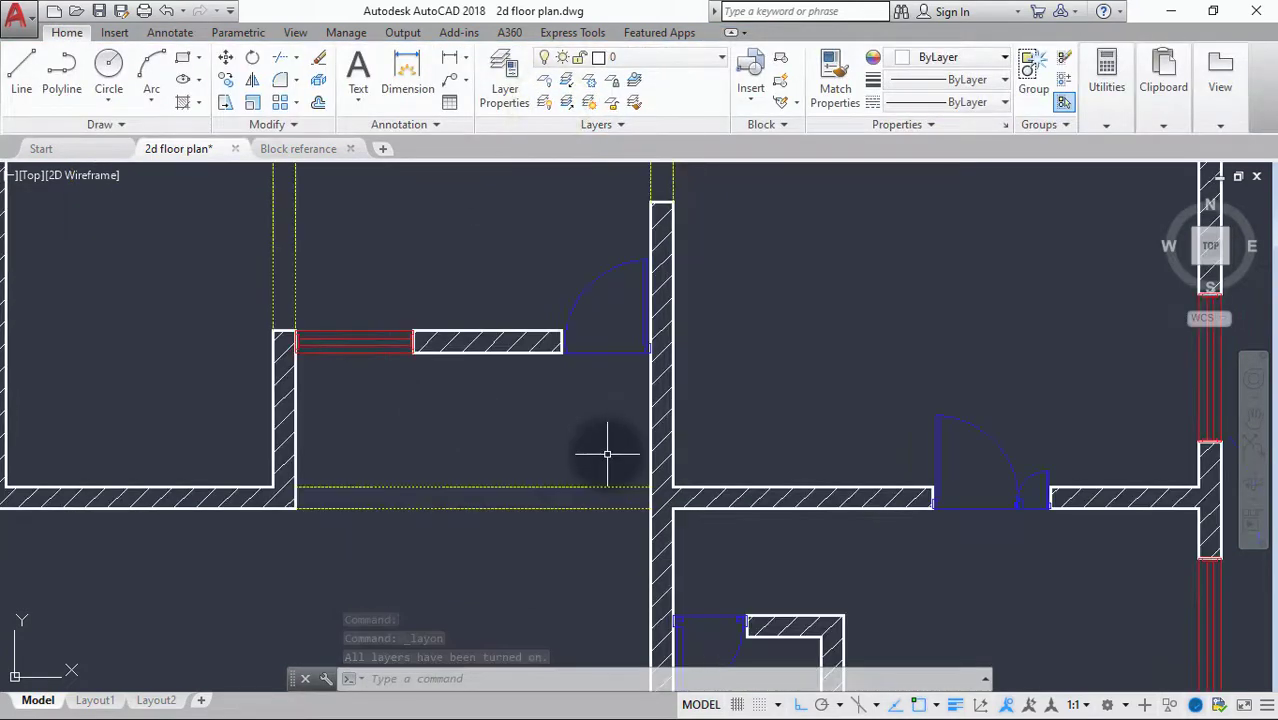
pyautogui.moveTo(601, 484); pyautogui.dragTo(601, 541, button='middle')
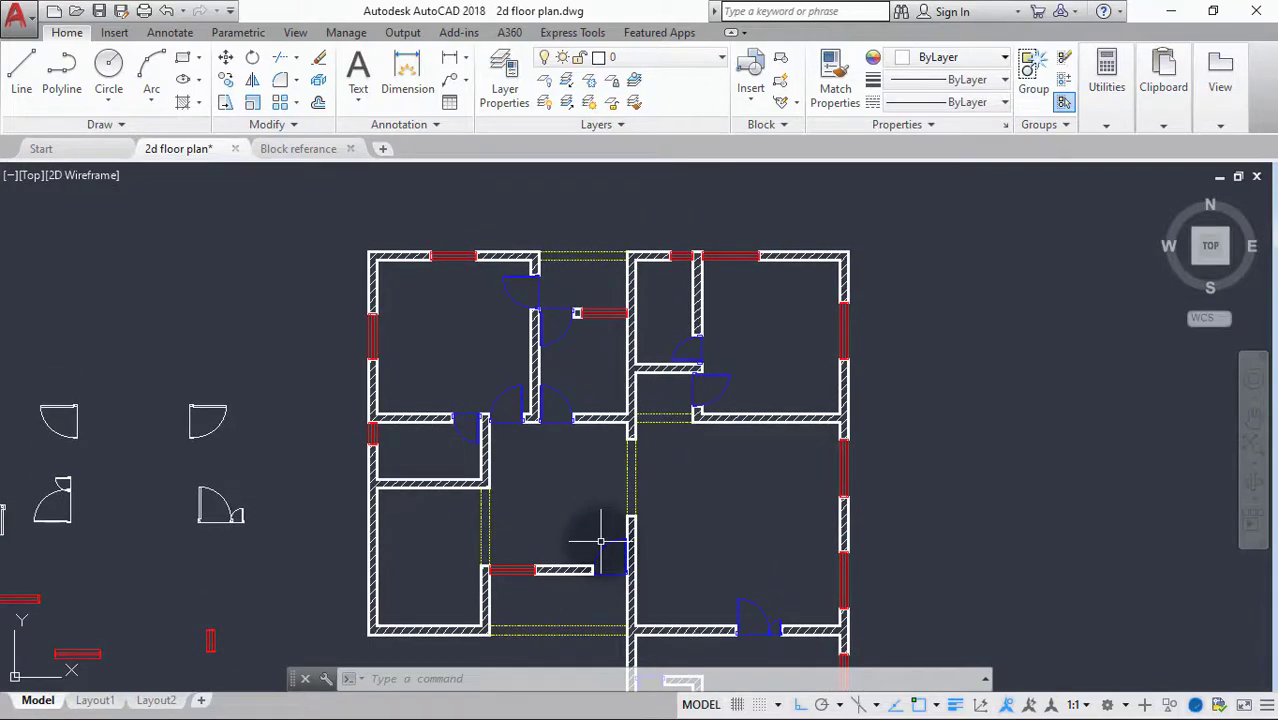
pyautogui.moveTo(580, 500); pyautogui.dragTo(608, 428, button='middle')
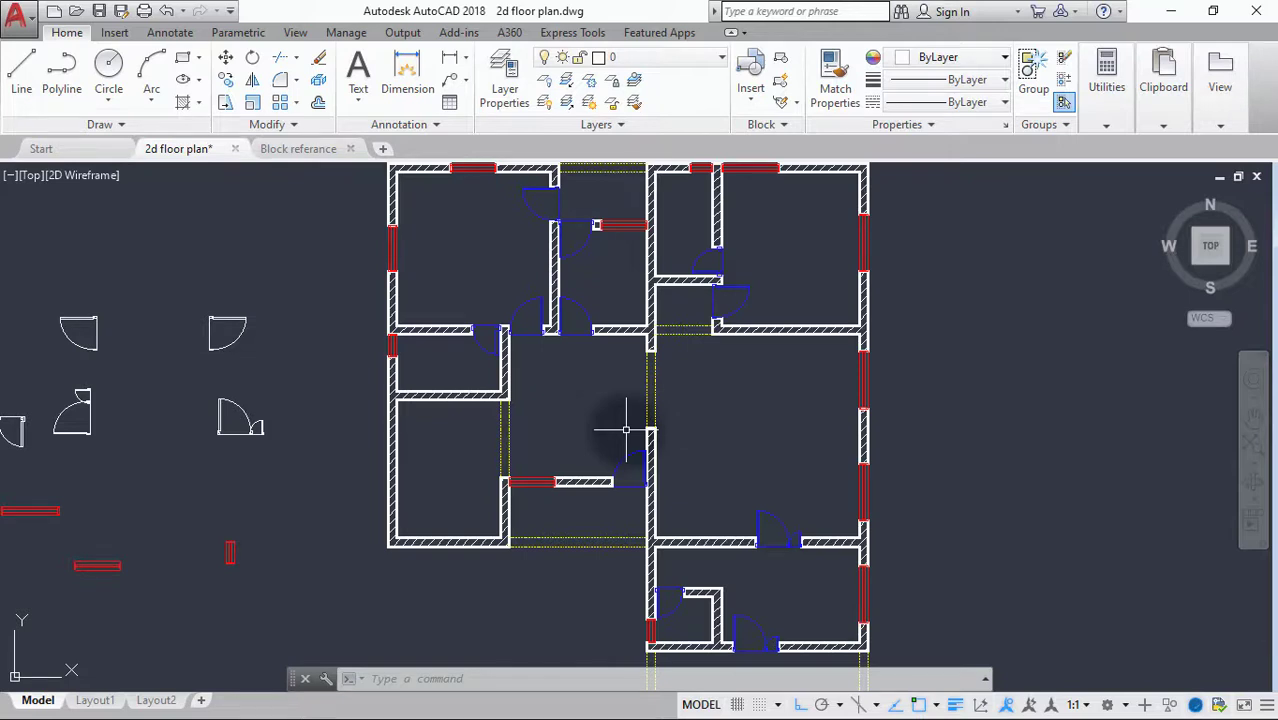
# Create a new layer named "wall hatch" with index color 252.
pyautogui.click(500, 66)
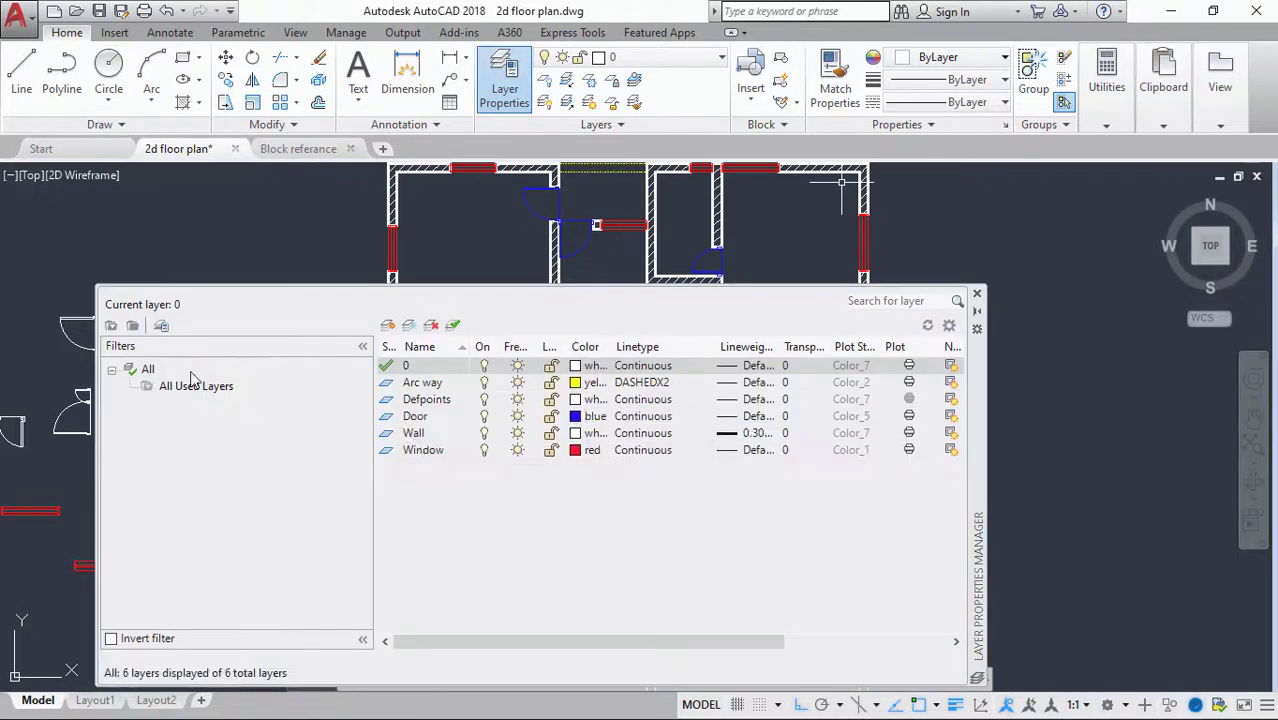
pyautogui.click(387, 327)
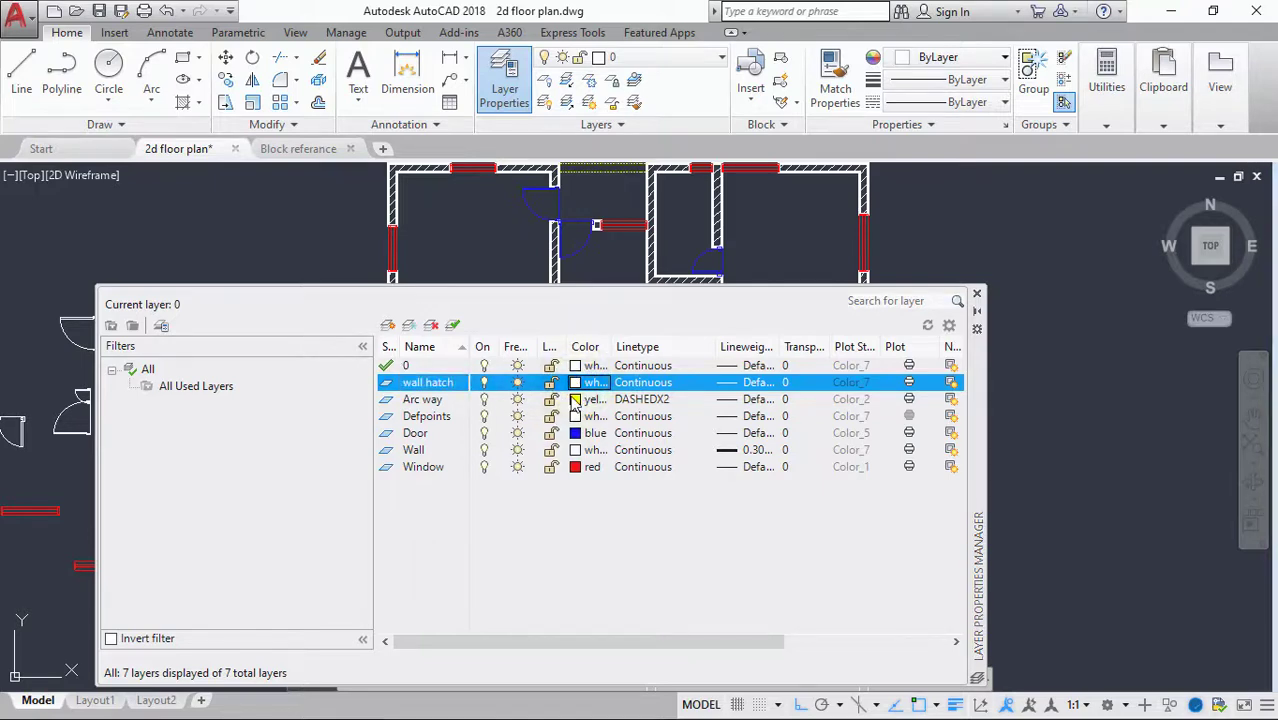
pyautogui.click(588, 383)
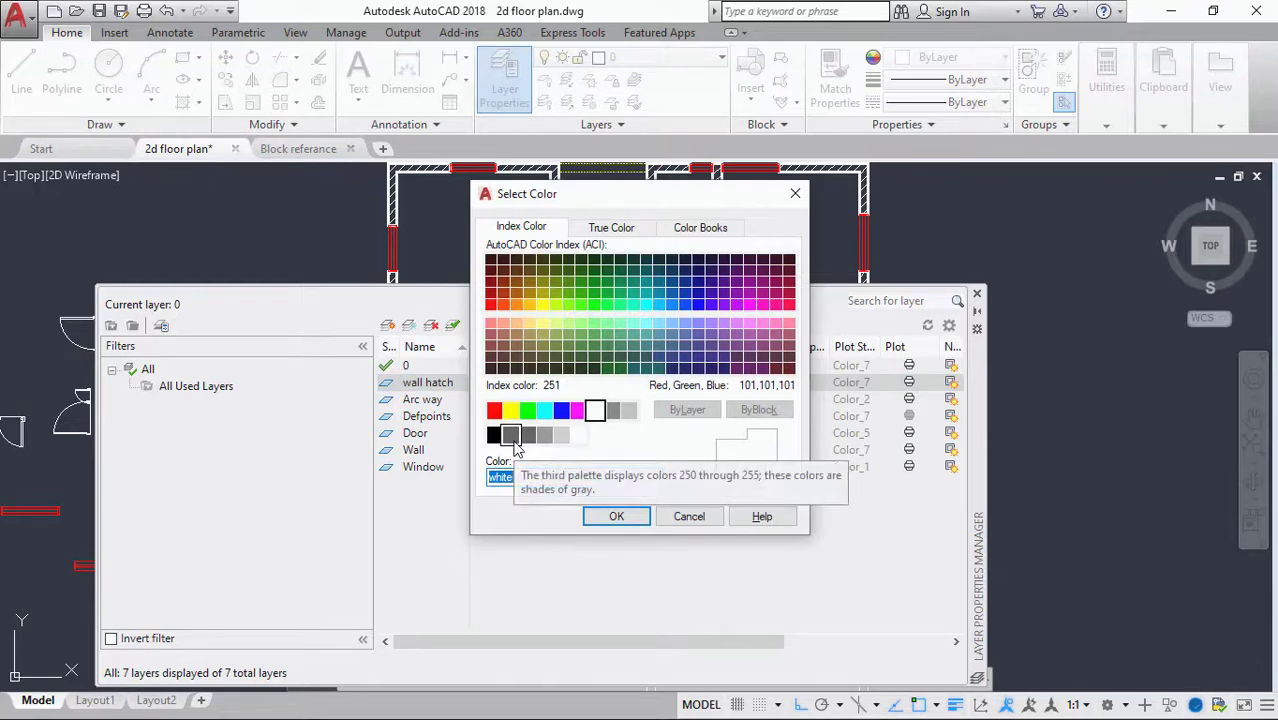
pyautogui.click(529, 437)
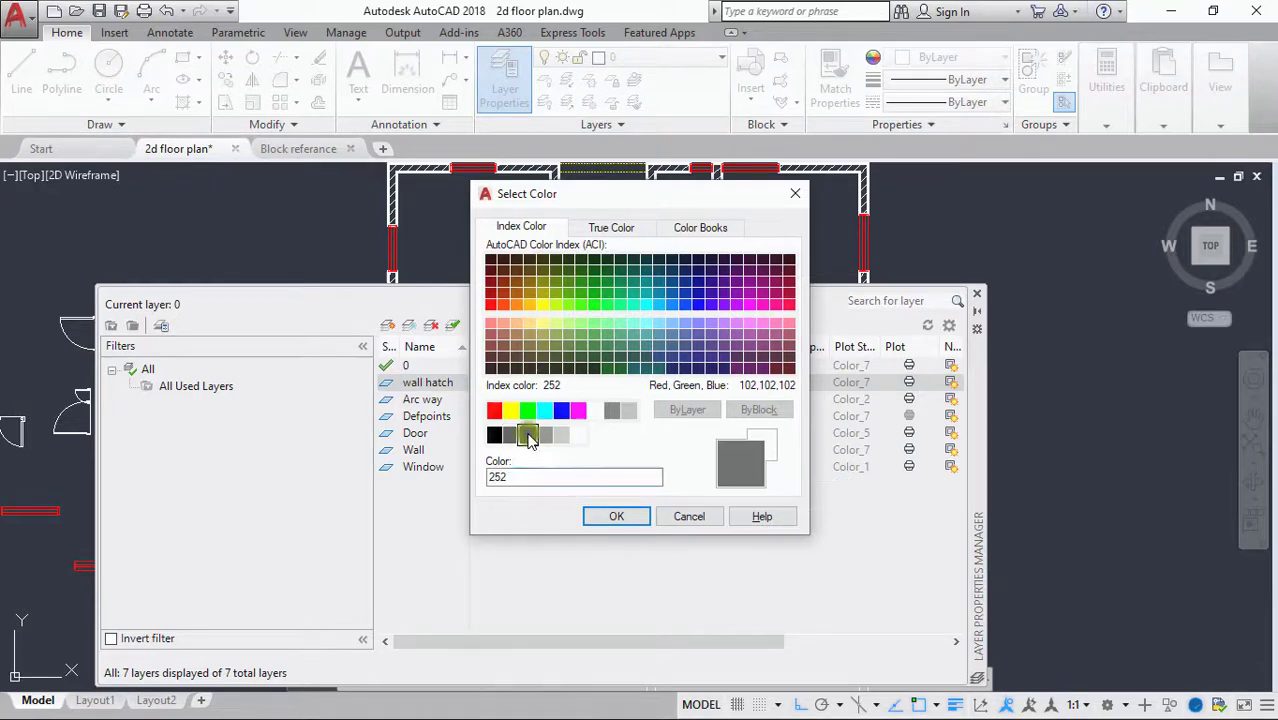
pyautogui.click(603, 518)
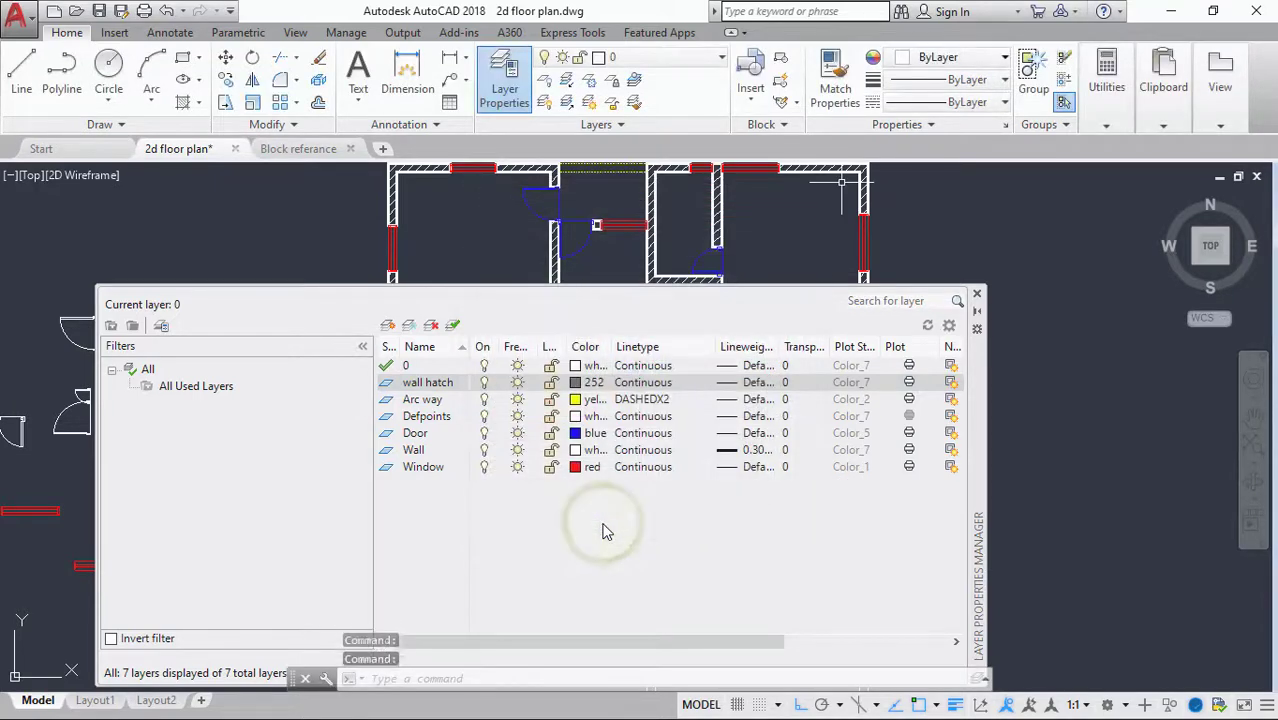
pyautogui.click(978, 296)
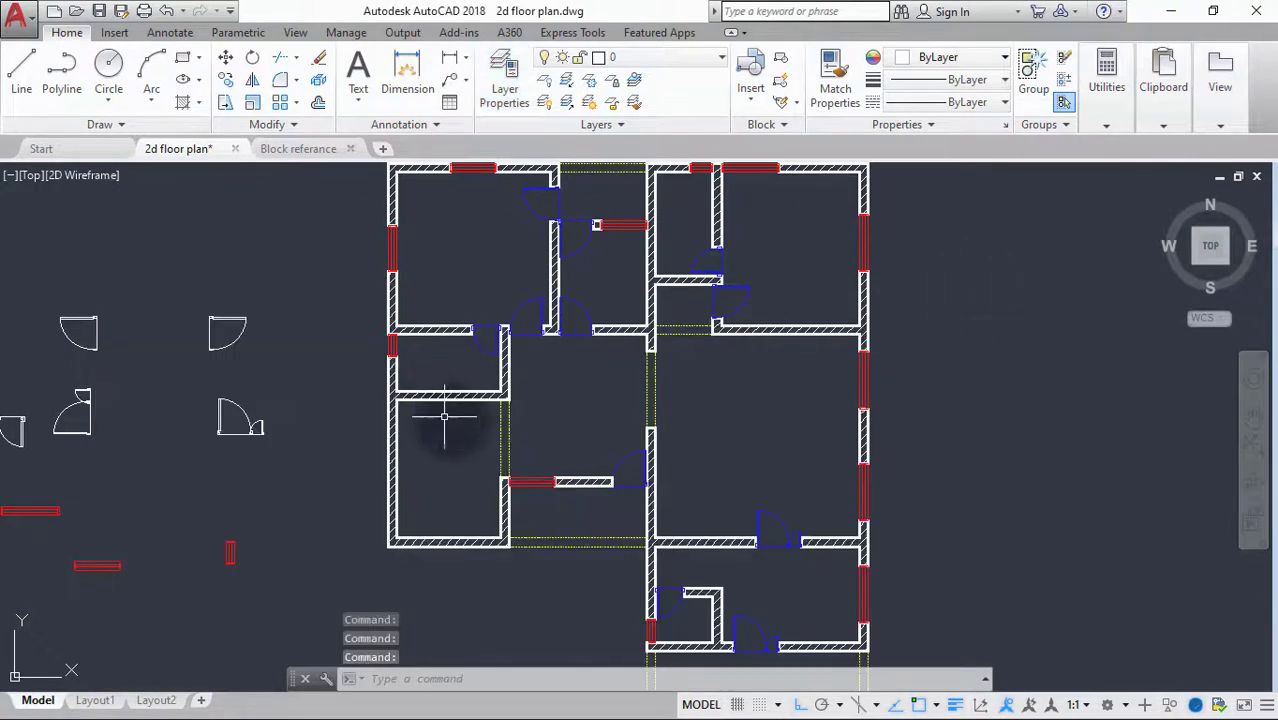
# Assign the hatch of the lower-left rooms' connected walls to the wall hatch layer.
pyautogui.scroll(6, 400, 377)
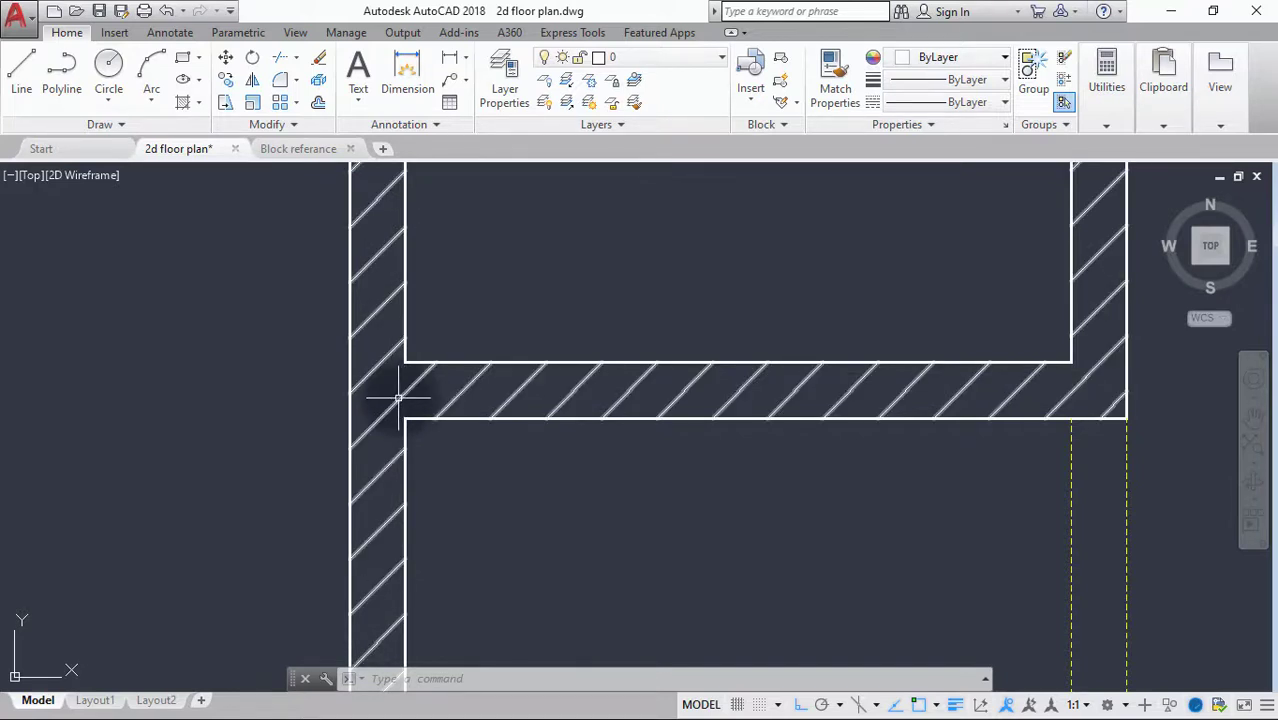
pyautogui.scroll(-4, 398, 398)
pyautogui.moveTo(398, 398)
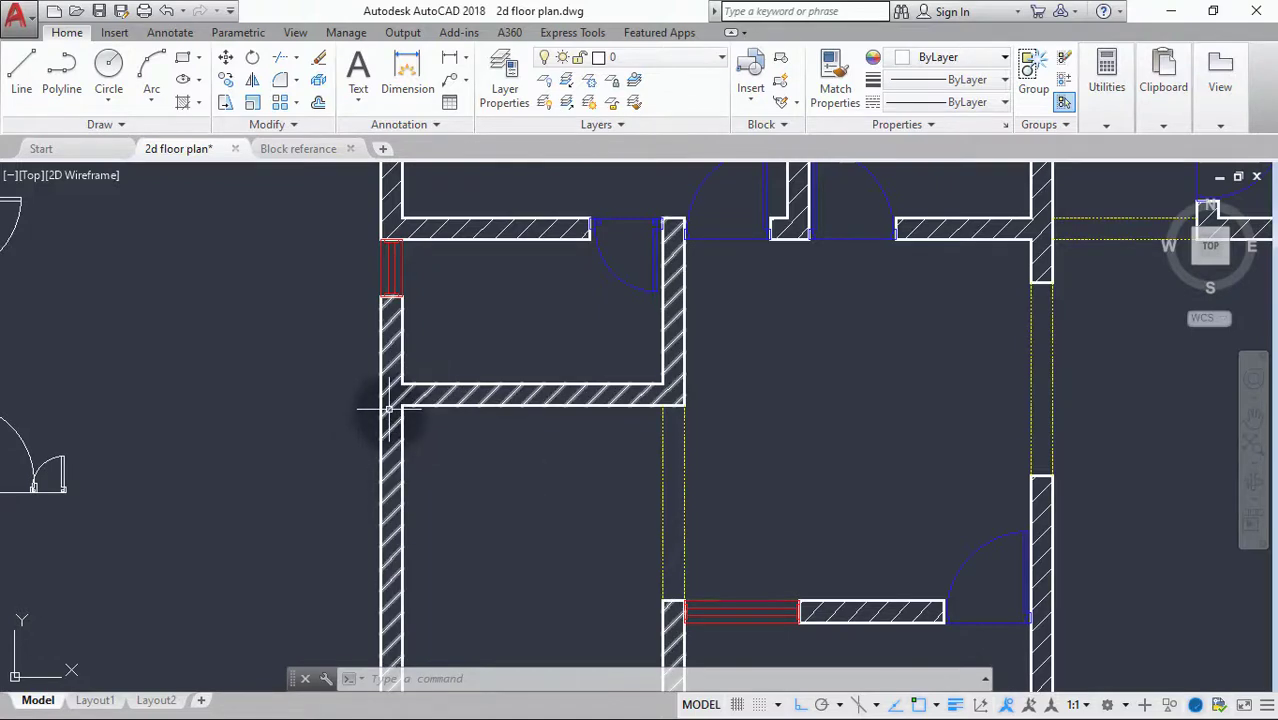
pyautogui.click(389, 409)
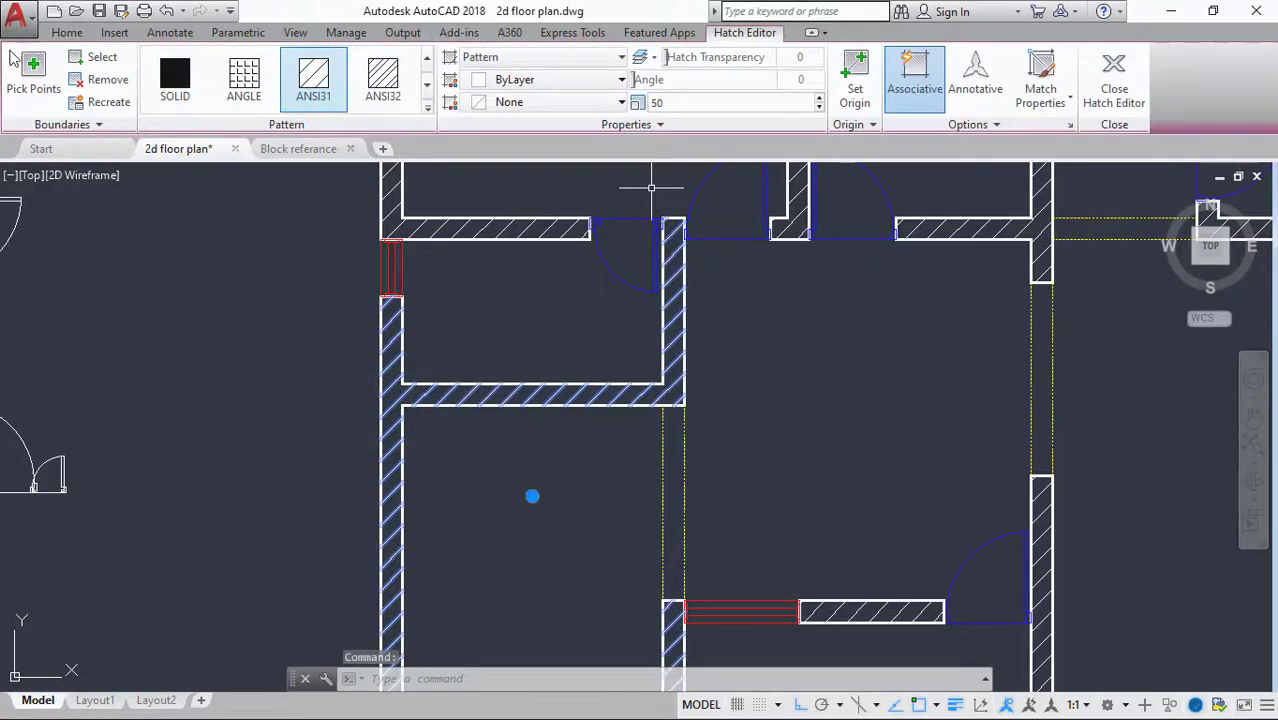
pyautogui.click(54, 32)
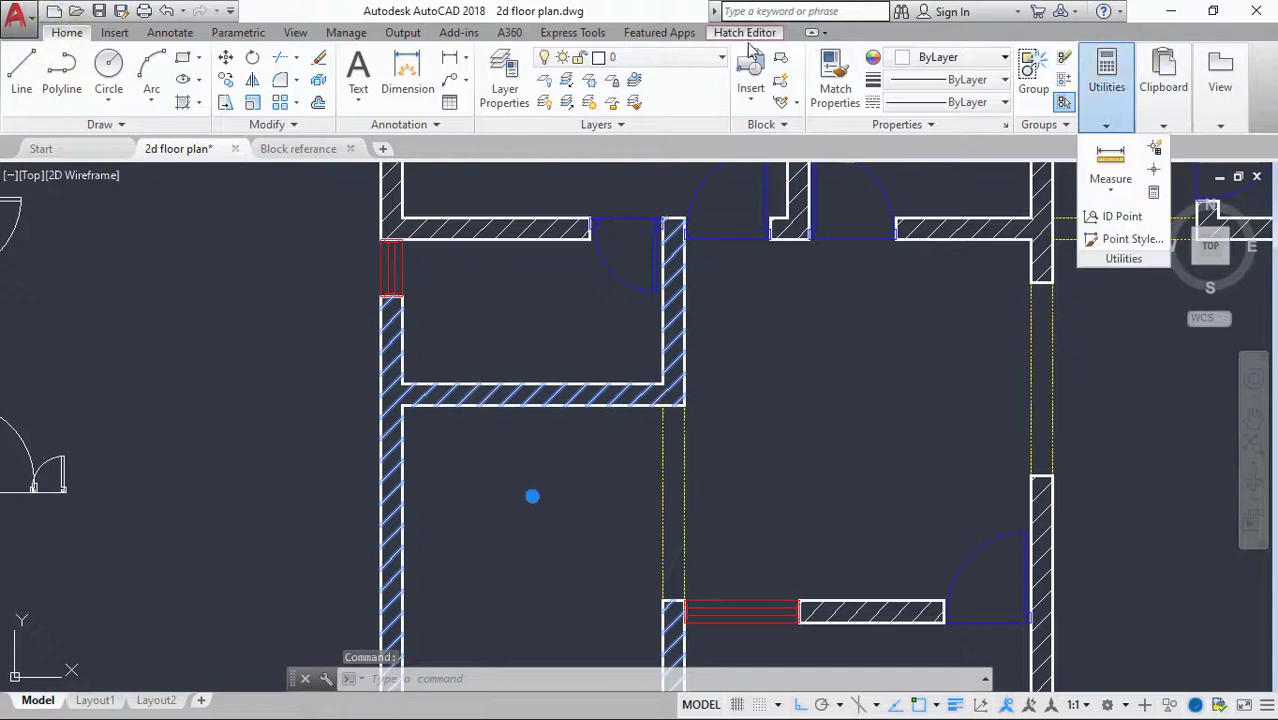
pyautogui.click(719, 55)
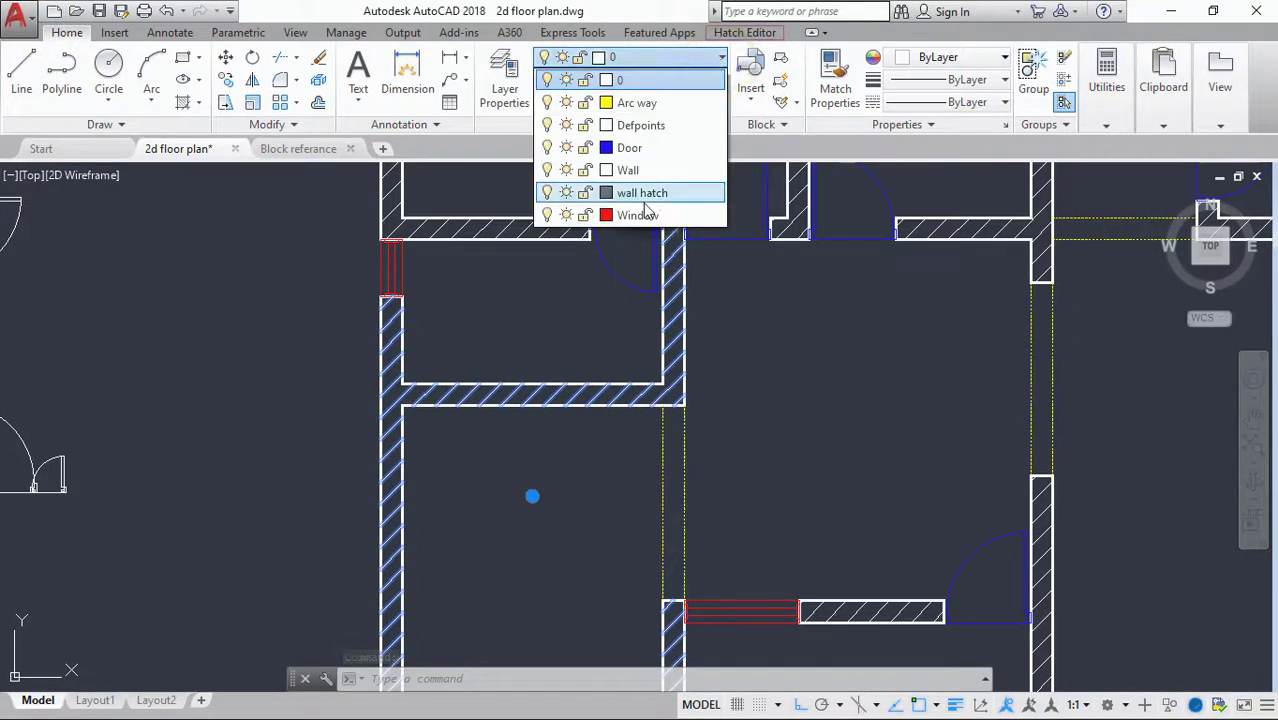
pyautogui.click(648, 193)
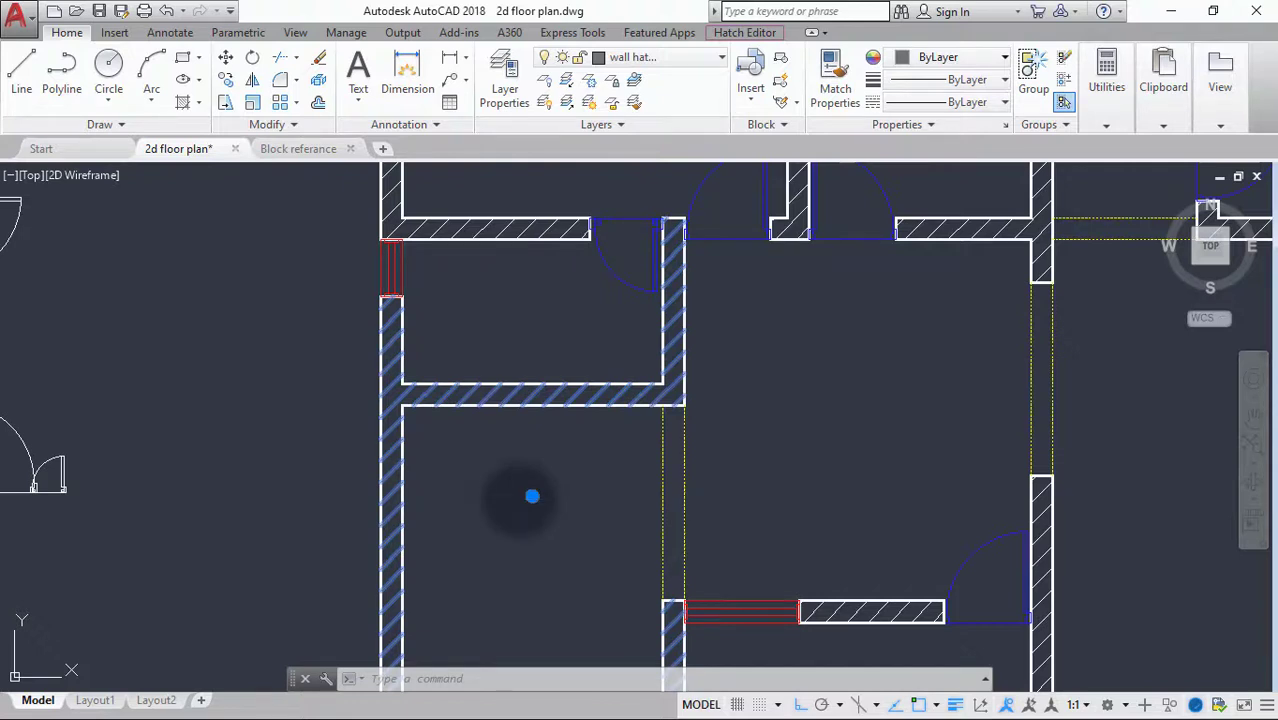
pyautogui.press('Escape')
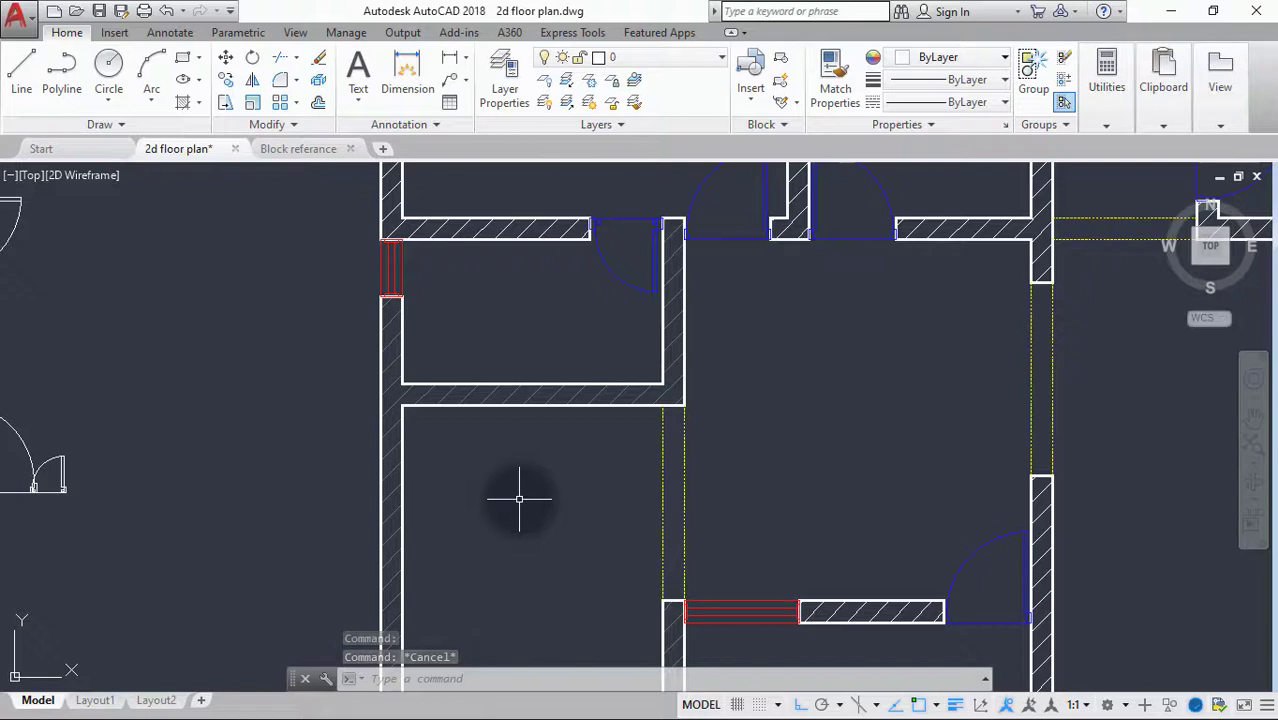
# Match the properties of the wall hatch layer's hatch to the upper-left room's wall hatches and the central wall hatch.
pyautogui.write('a')
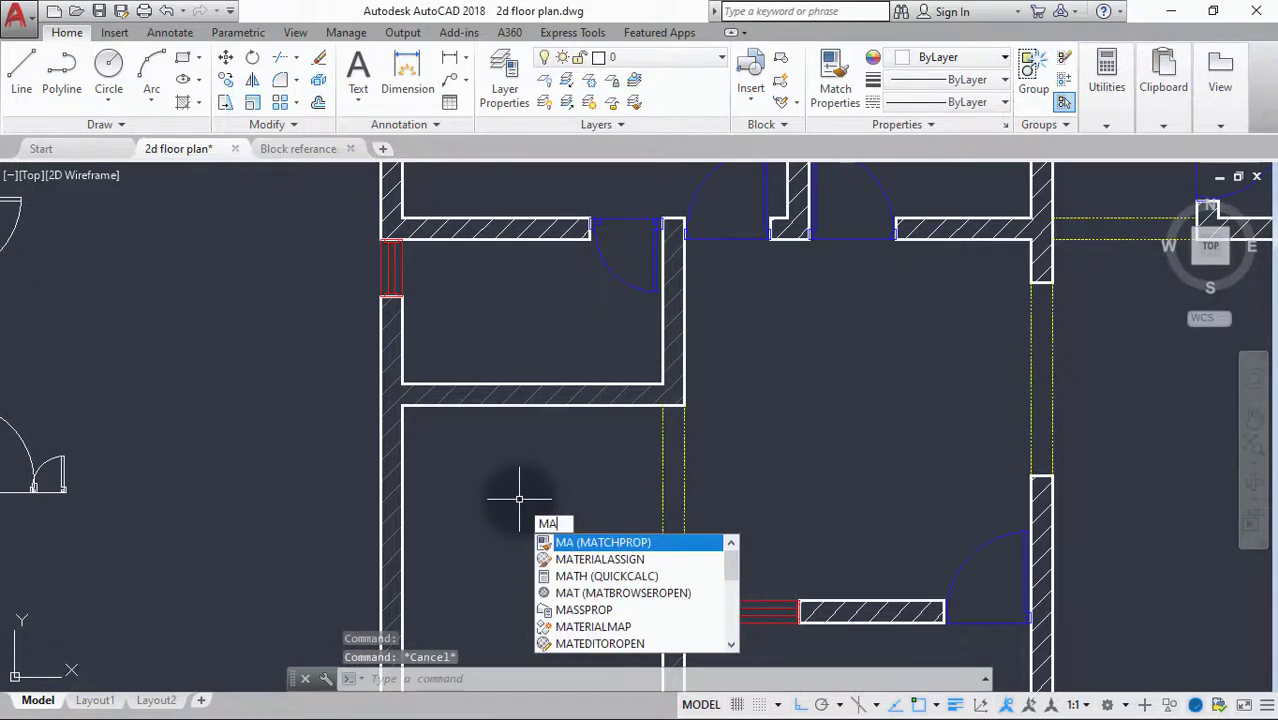
pyautogui.press('Return')
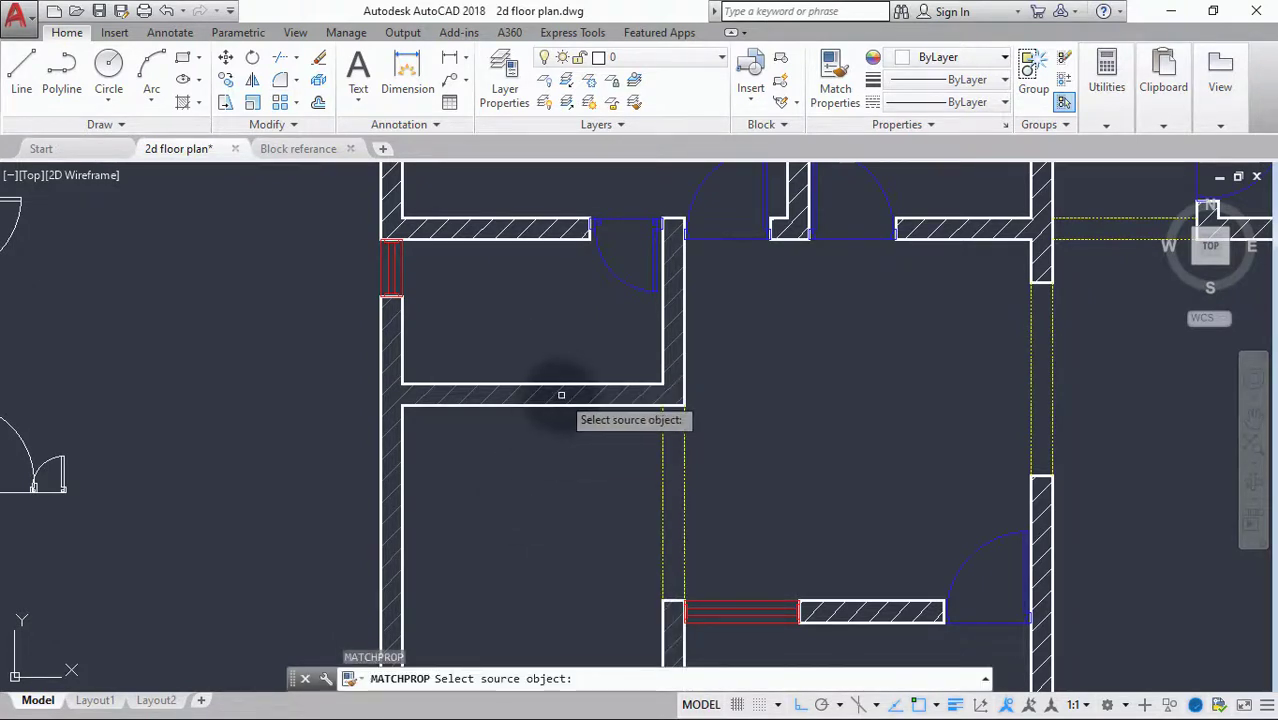
pyautogui.click(561, 395)
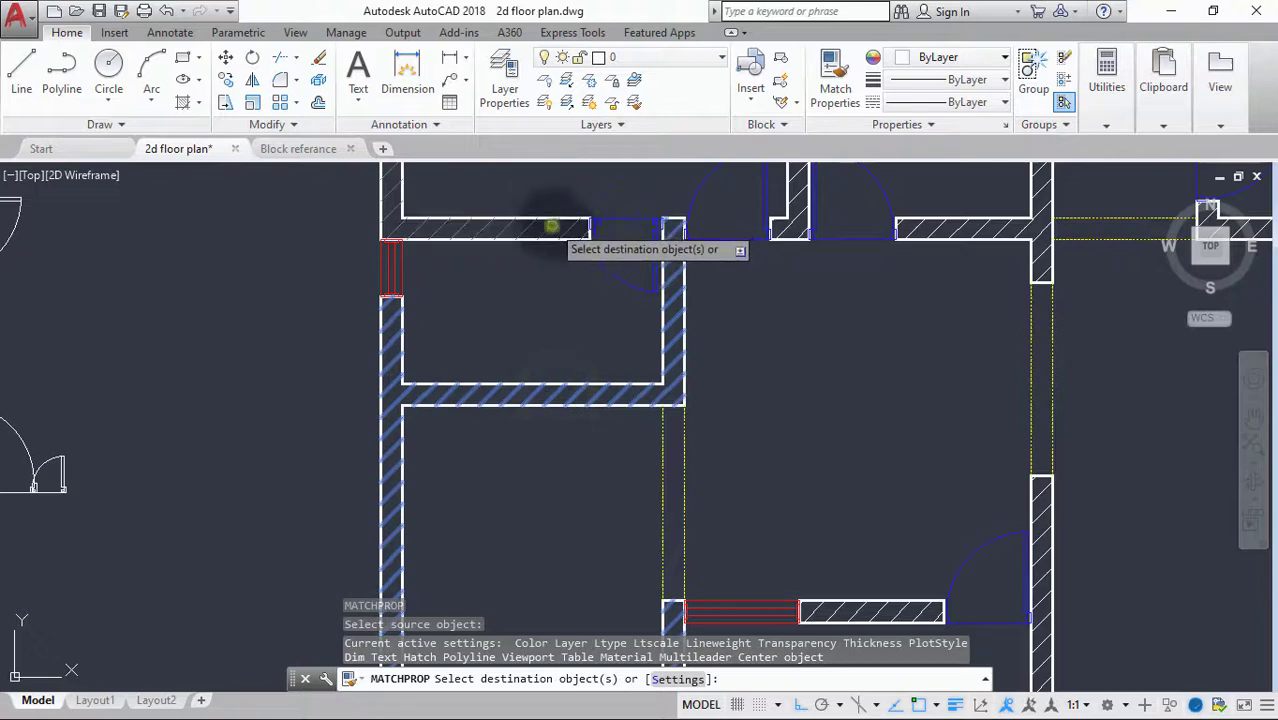
pyautogui.scroll(-6, 551, 227)
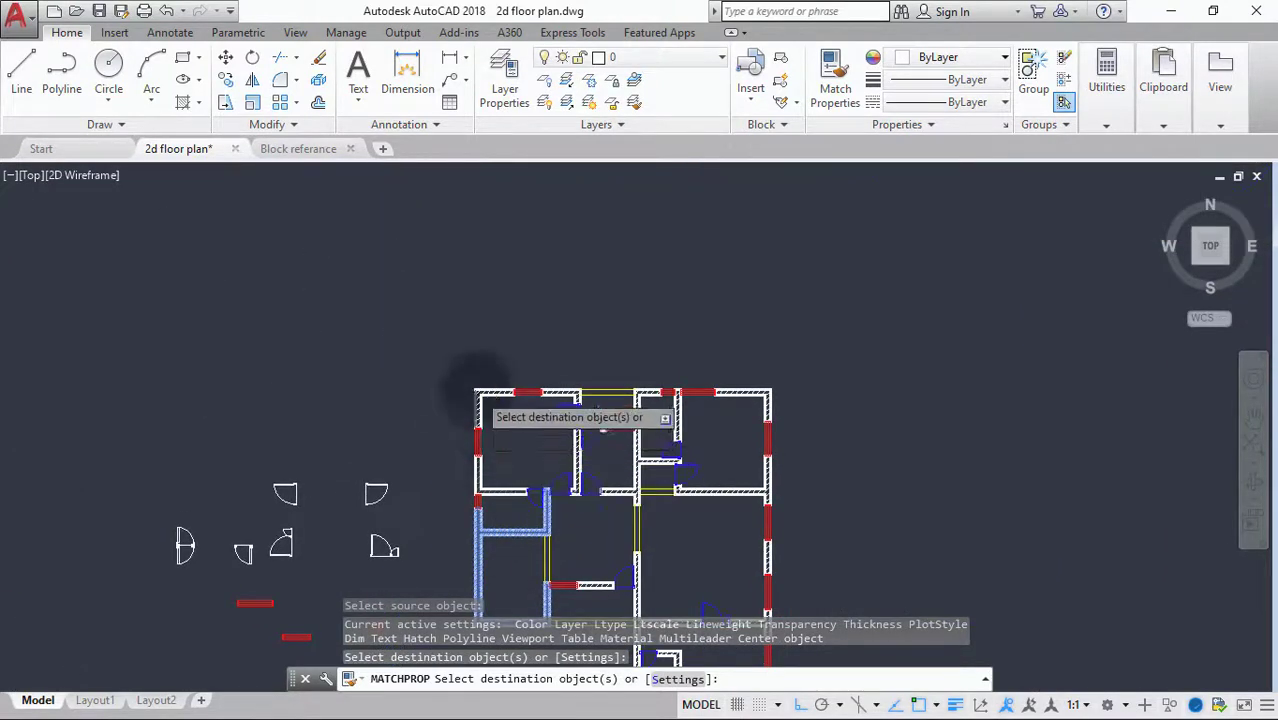
pyautogui.scroll(7, 477, 390)
pyautogui.click(497, 411)
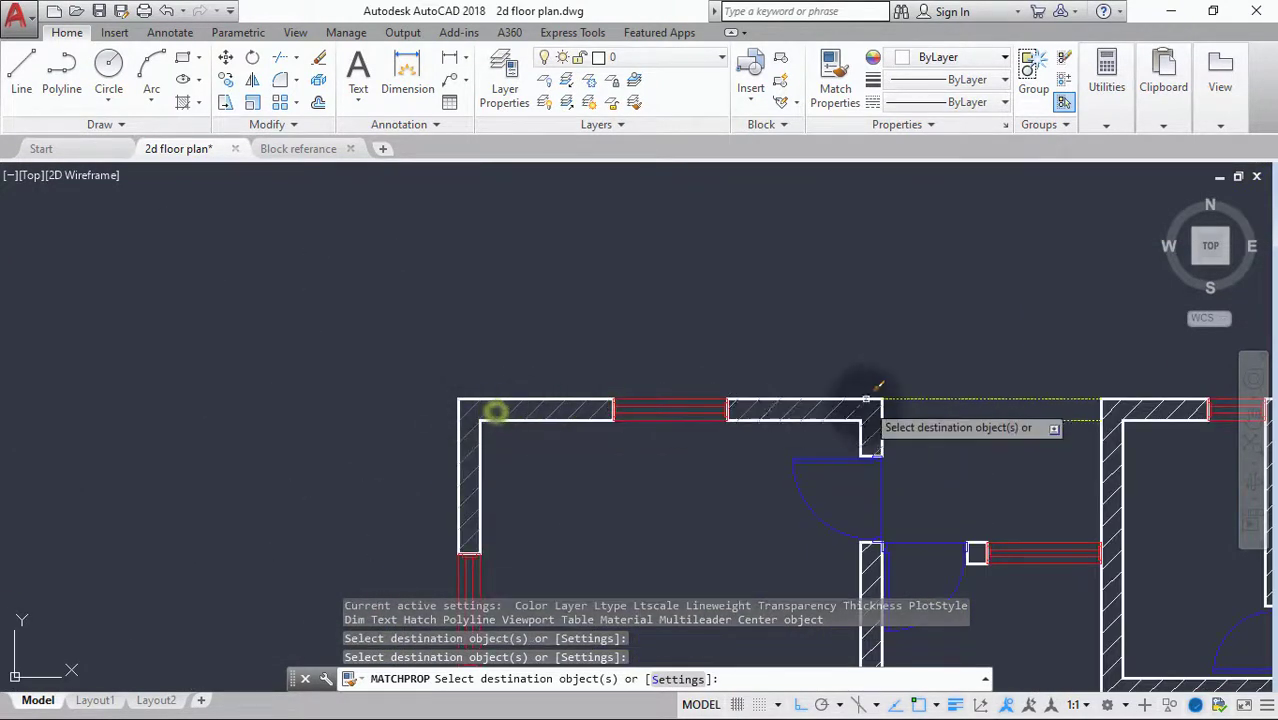
pyautogui.click(870, 413)
pyautogui.click(865, 570)
pyautogui.click(1110, 458)
# Apply the matched hatch properties to the hatches of the upper-right rooms' partition and corner walls.
pyautogui.scroll(-5, 1106, 472)
pyautogui.moveTo(1063, 480); pyautogui.dragTo(679, 413, button='middle')
pyautogui.scroll(5, 765, 482)
pyautogui.click(835, 374)
pyautogui.moveTo(889, 342); pyautogui.dragTo(615, 537, button='middle')
pyautogui.click(799, 415)
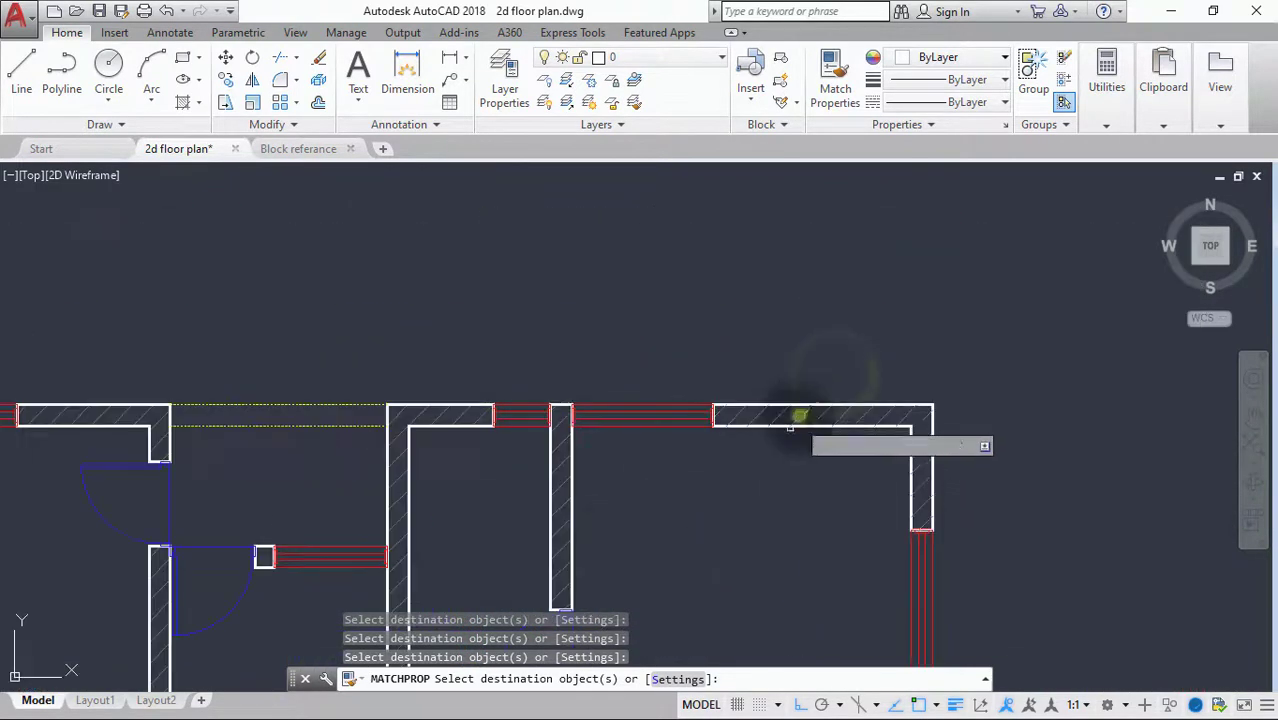
# Apply the matched hatch properties to the right outer wall's hatches and the large room's remaining wall hatches.
pyautogui.scroll(-3, 792, 420)
pyautogui.scroll(4, 765, 418)
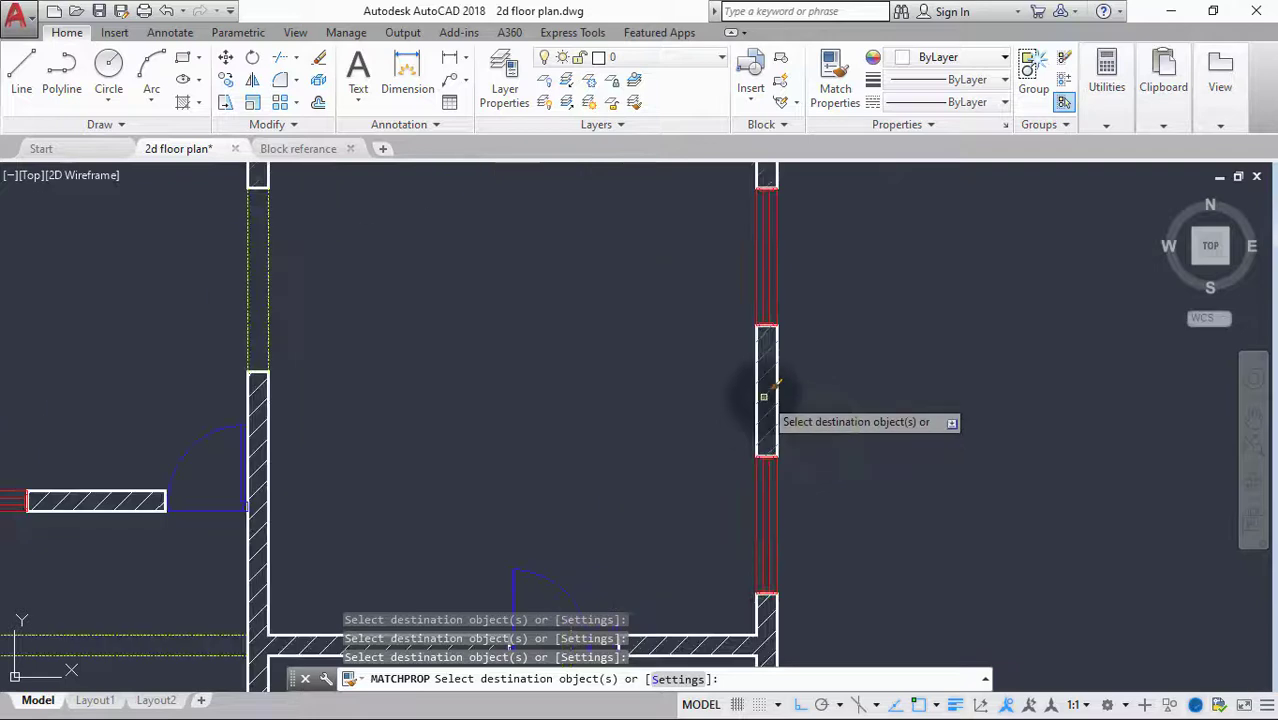
pyautogui.scroll(-4, 244, 222)
pyautogui.scroll(6, 260, 397)
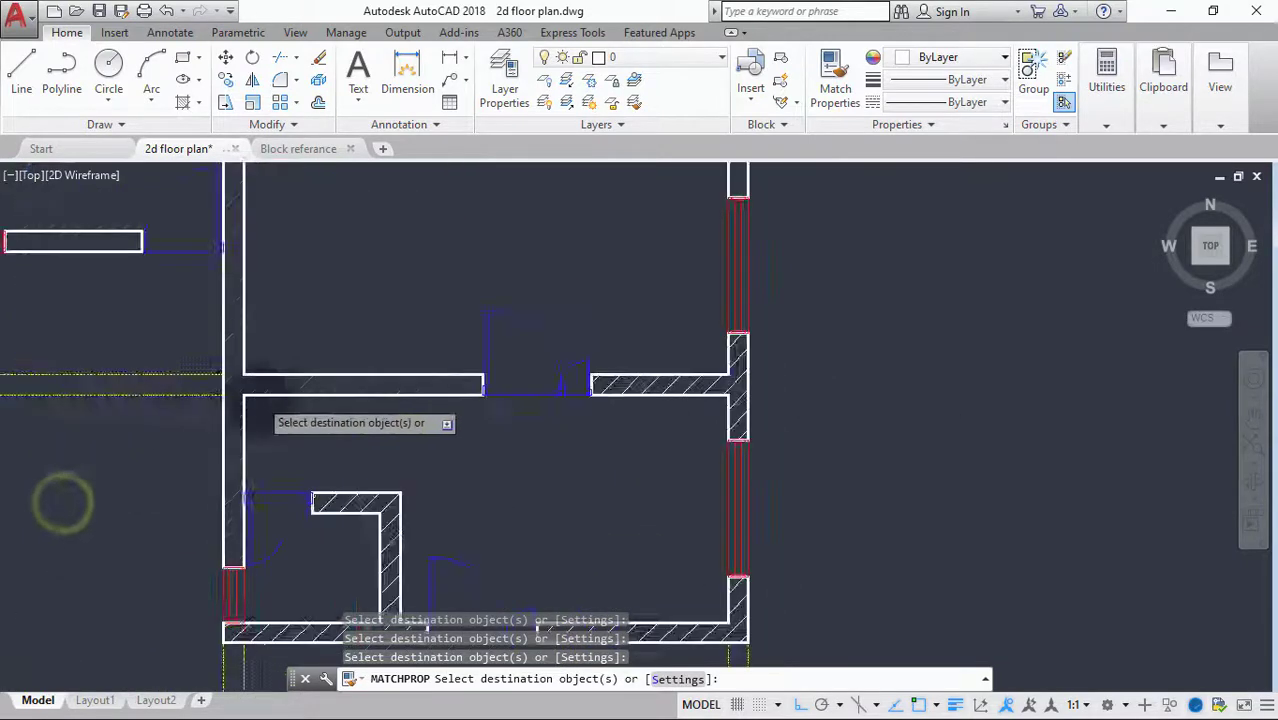
pyautogui.click(883, 376)
# Apply the matched hatch properties to the hatches of the lower room's walls on both sides of the door.
pyautogui.scroll(-6, 836, 278)
pyautogui.scroll(6, 768, 398)
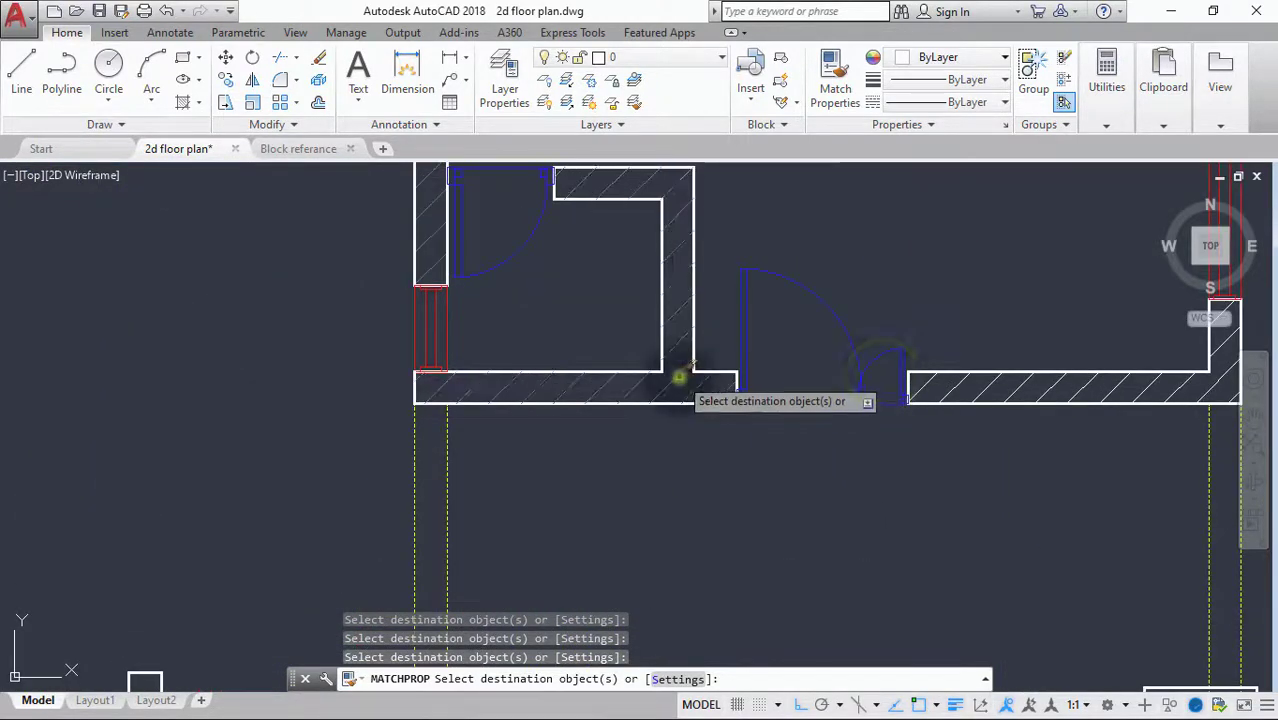
pyautogui.click(953, 387)
pyautogui.scroll(-6, 953, 387)
pyautogui.moveTo(926, 422); pyautogui.dragTo(906, 612, button='middle')
pyautogui.scroll(4, 750, 369)
pyautogui.scroll(-4, 750, 369)
pyautogui.moveTo(742, 388); pyautogui.dragTo(736, 531, button='middle')
pyautogui.press('Escape')
# Hatch the small square wall stub between the upper door and window with ANSI31 at scale 50.
pyautogui.scroll(8, 747, 367)
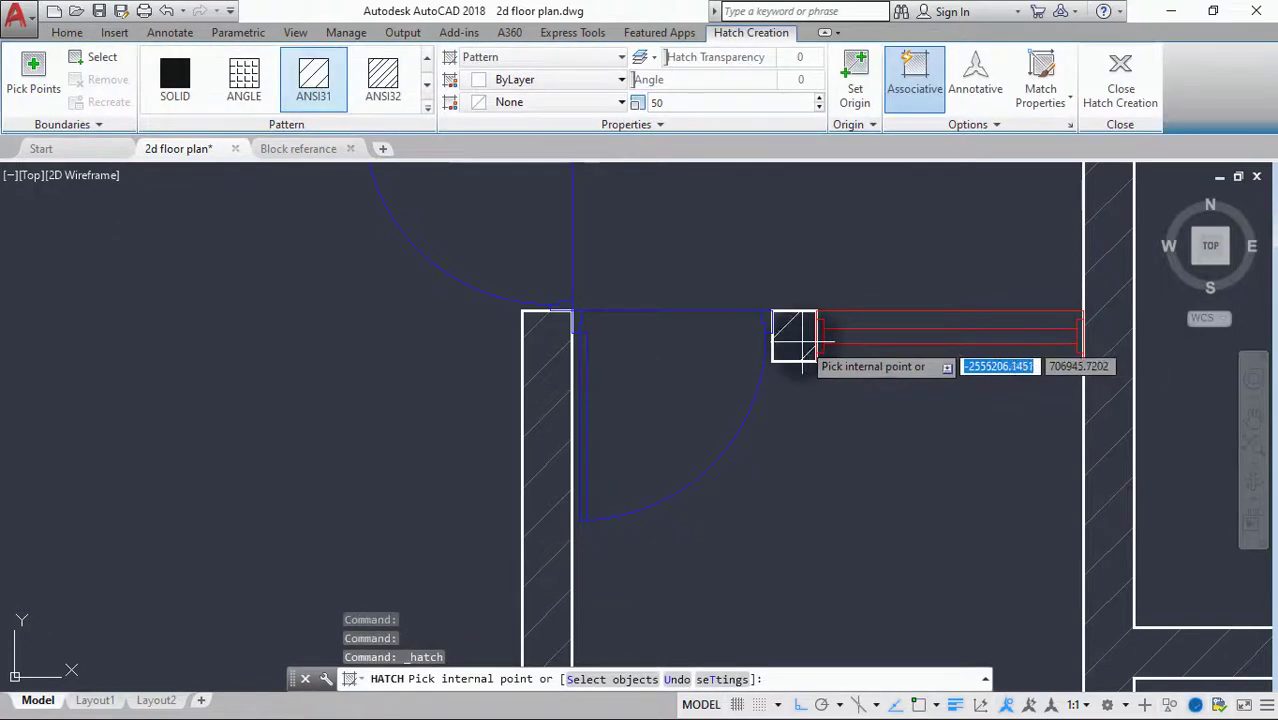
pyautogui.click(794, 340)
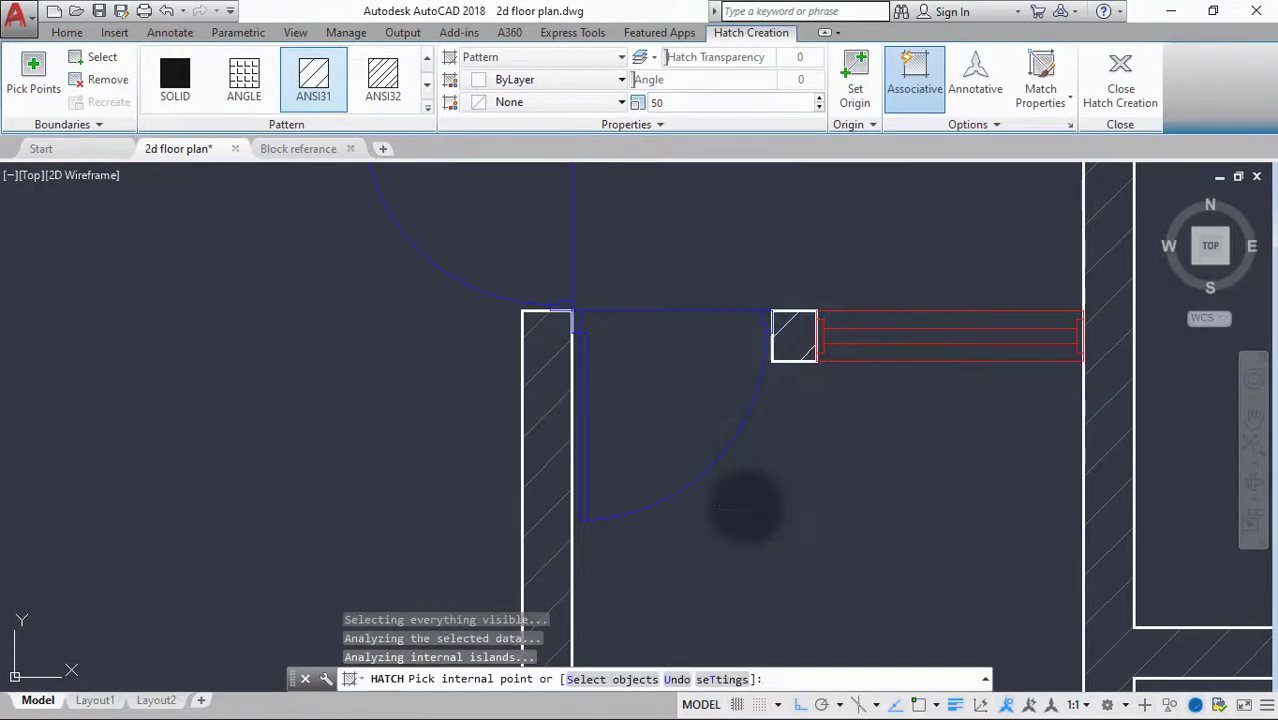
pyautogui.press('Escape')
# Match the square wall stub's hatch properties to the neighbouring vertical wall's hatch.
pyautogui.write('ma')
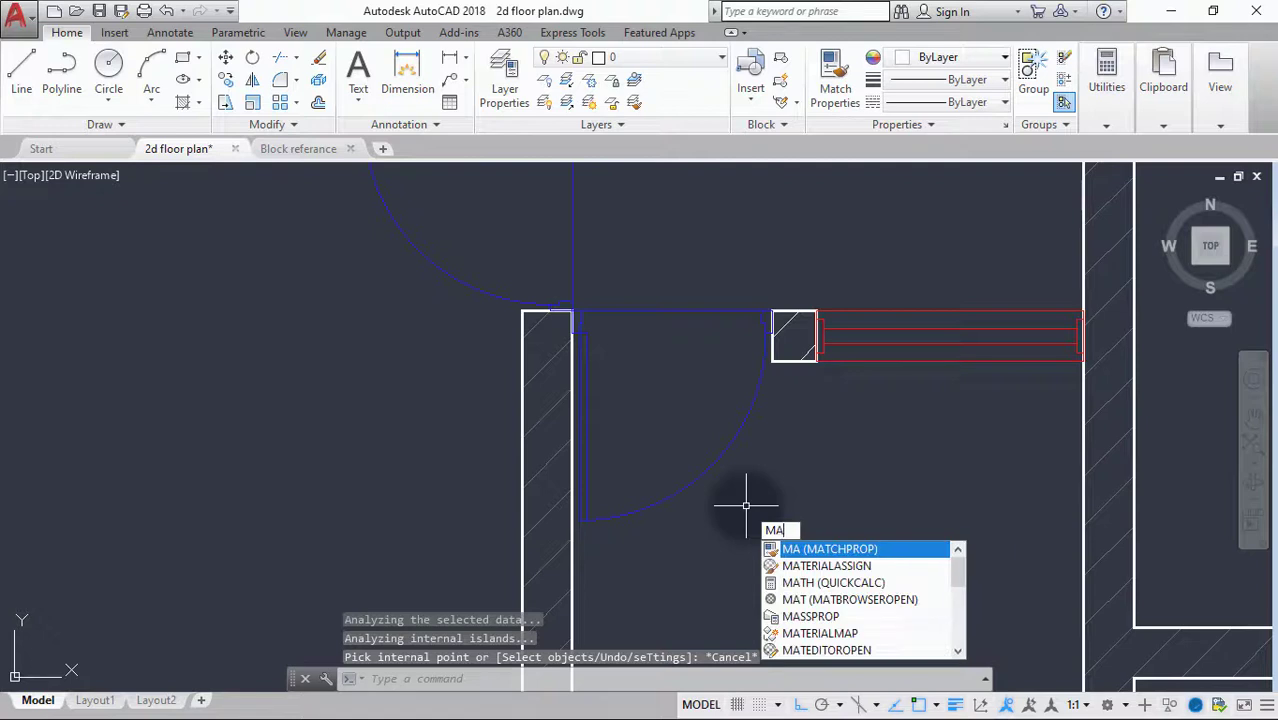
pyautogui.press('Return')
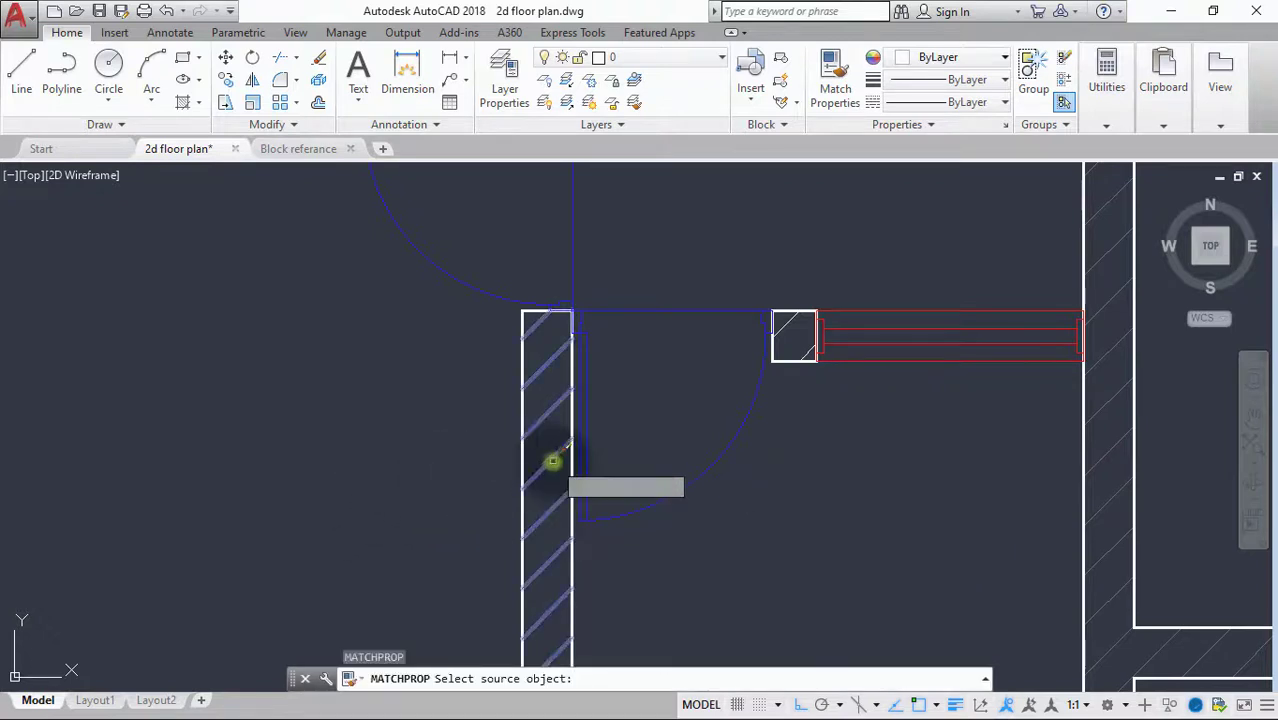